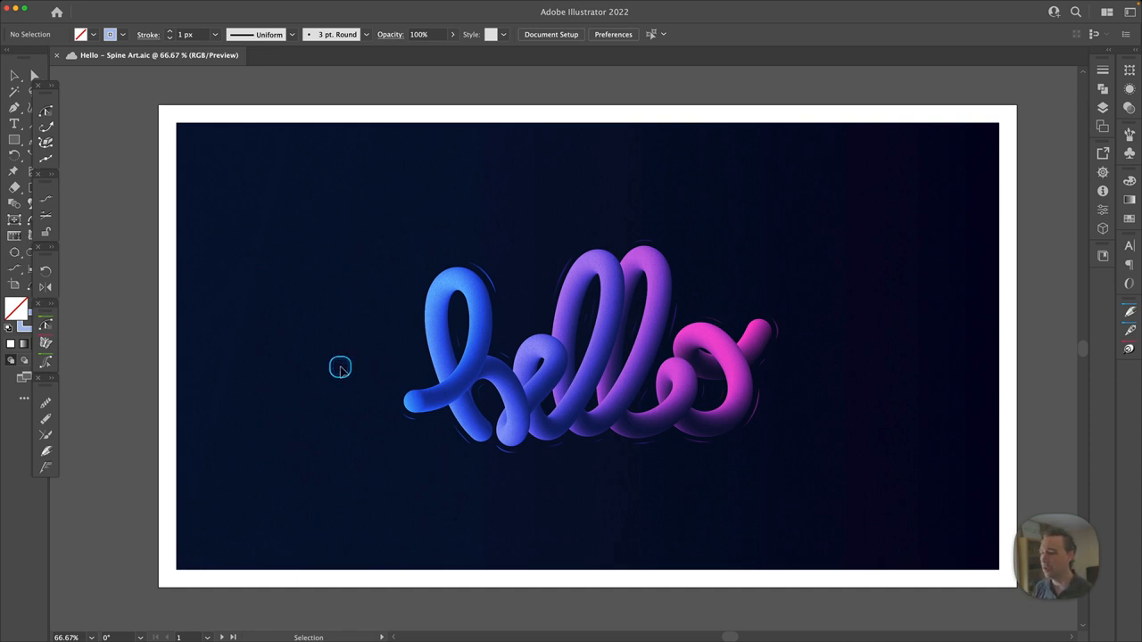
- Examine the anchor points of the hand-drawn hello path on the square artboard below the finished artwork
scroll(559, 458, "down", 5)
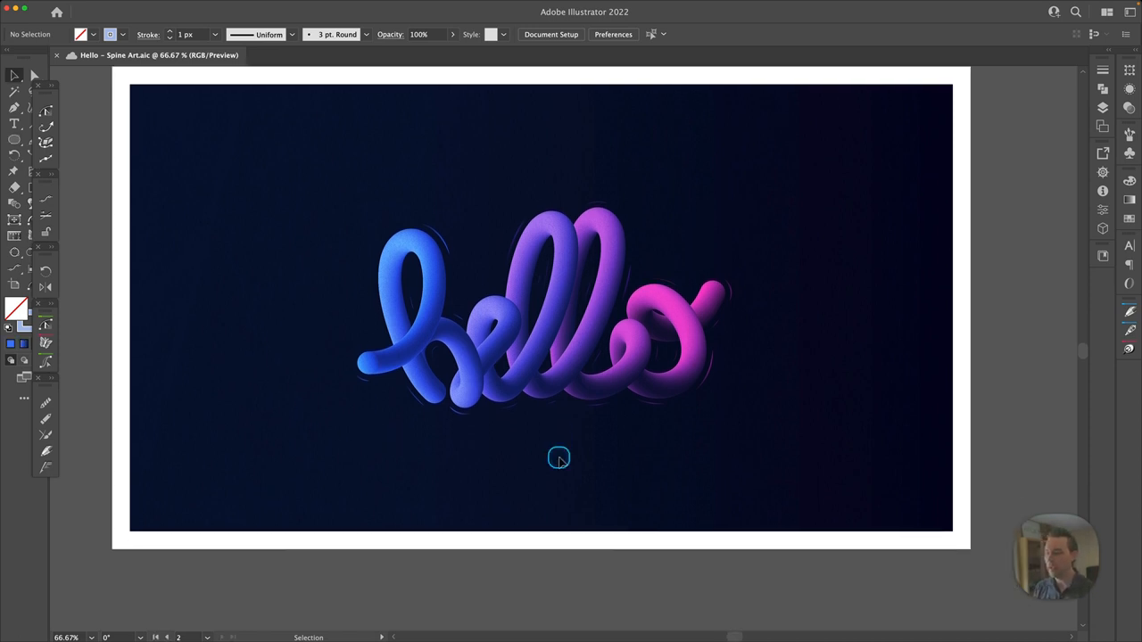
scroll(558, 458, "down", 10)
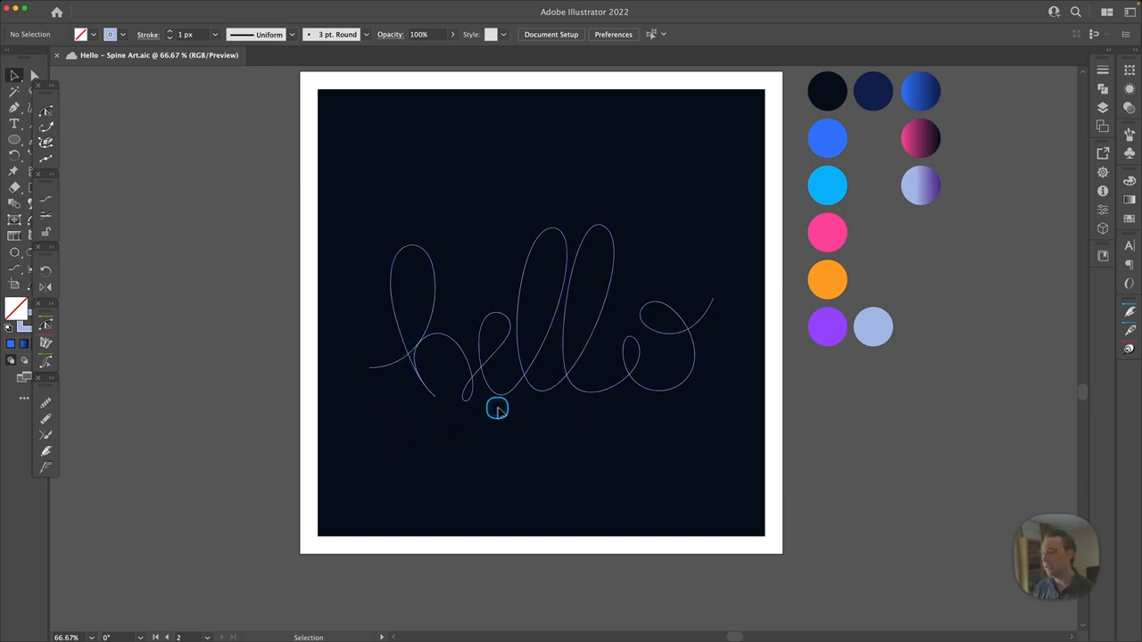
left_click(568, 375)
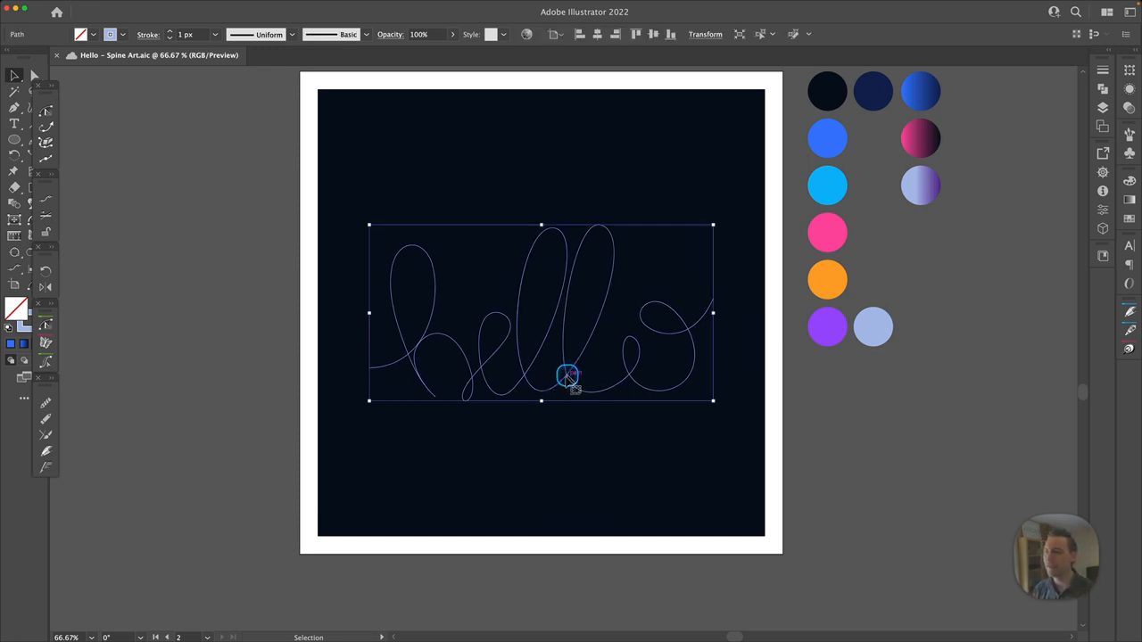
key("a")
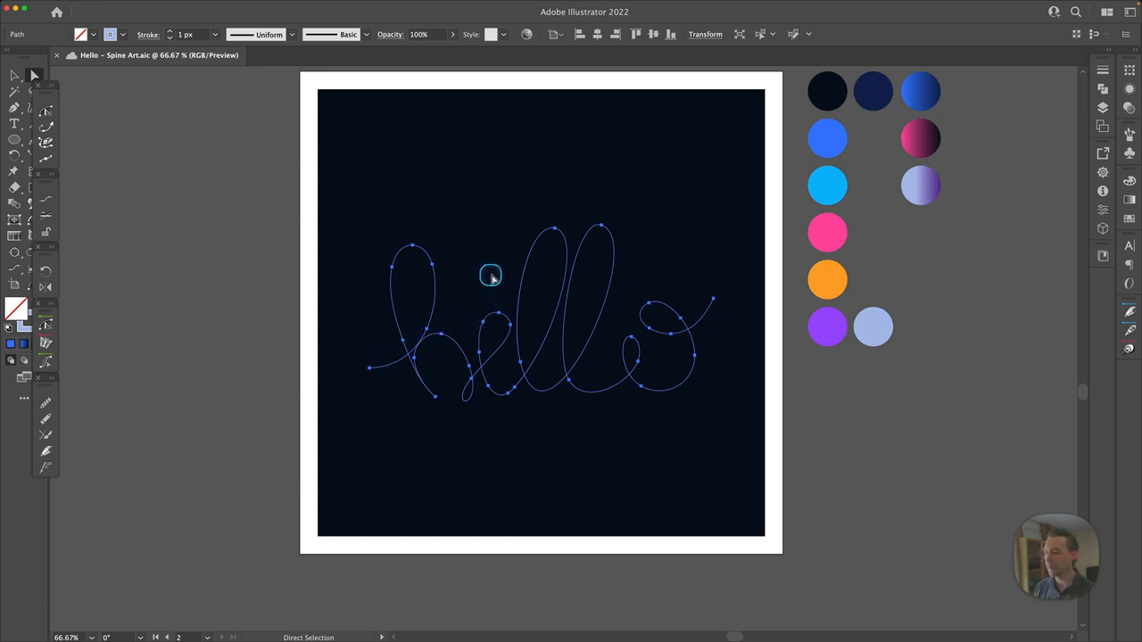
left_click(574, 454)
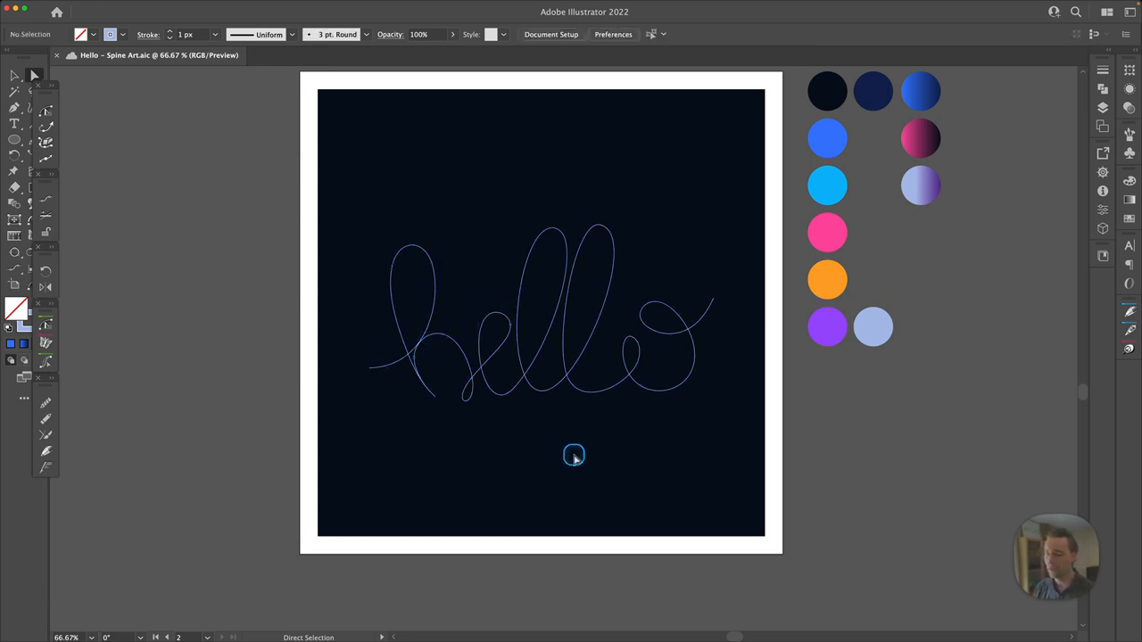
- Duplicate the hello path and place the copy off the artboard on its left side as a spare
key("v")
left_click(533, 389)
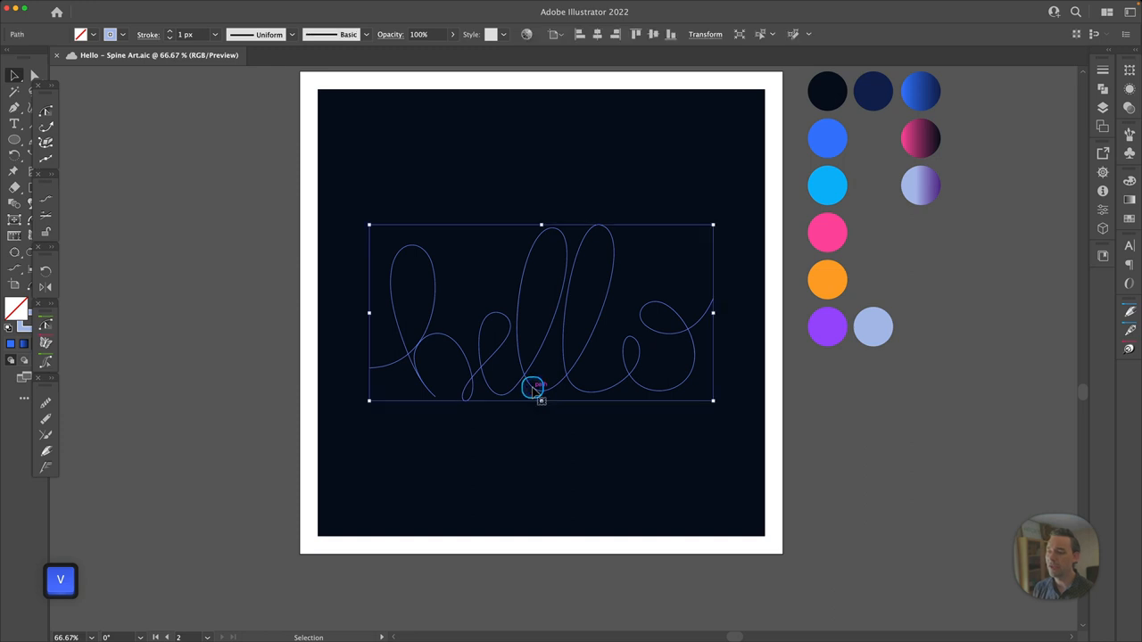
key("super+c")
key("super+v")
left_click_drag(537, 370, 110, 361)
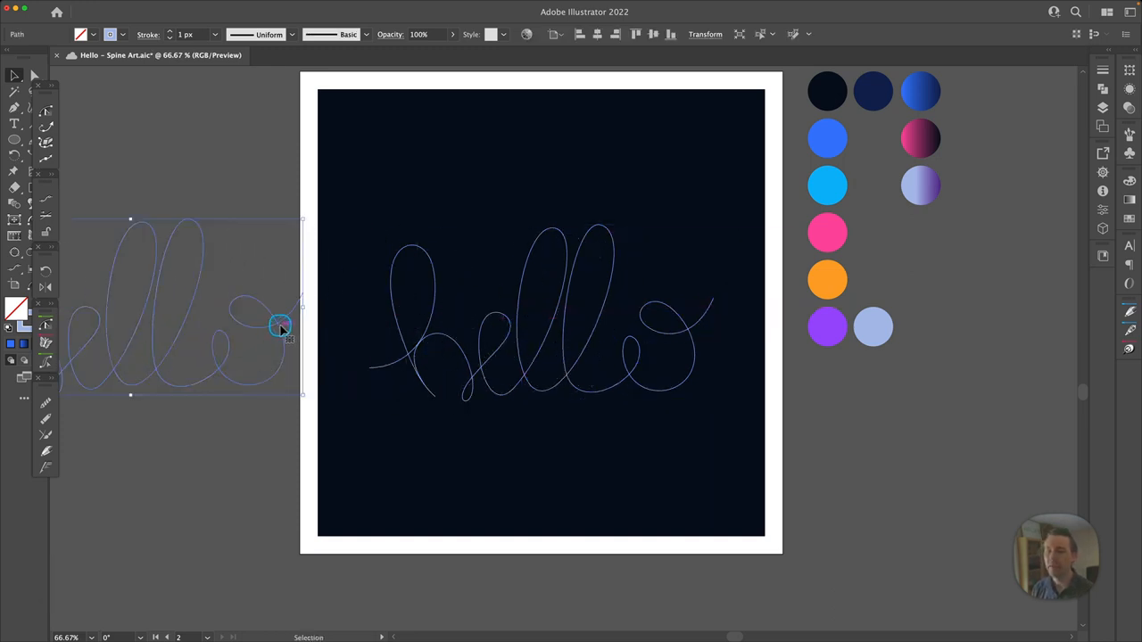
left_click_drag(280, 324, 173, 333)
left_click(600, 446)
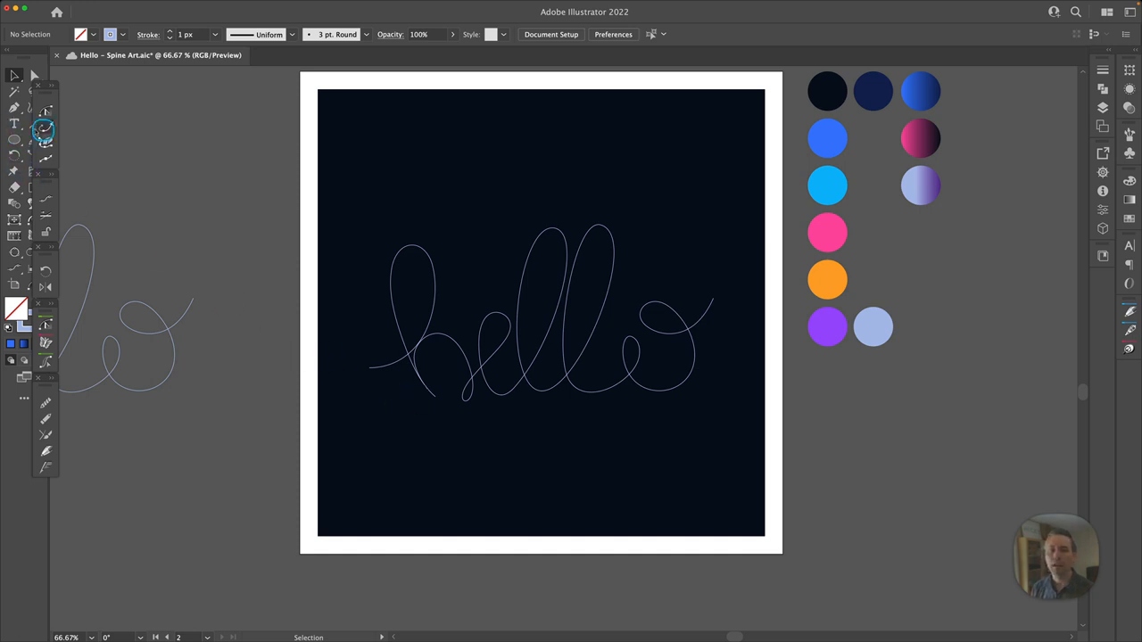
- Draw a small circle above the hello path and set its diameter to 51 px
left_click(15, 139)
left_click_drag(450, 165, 464, 176)
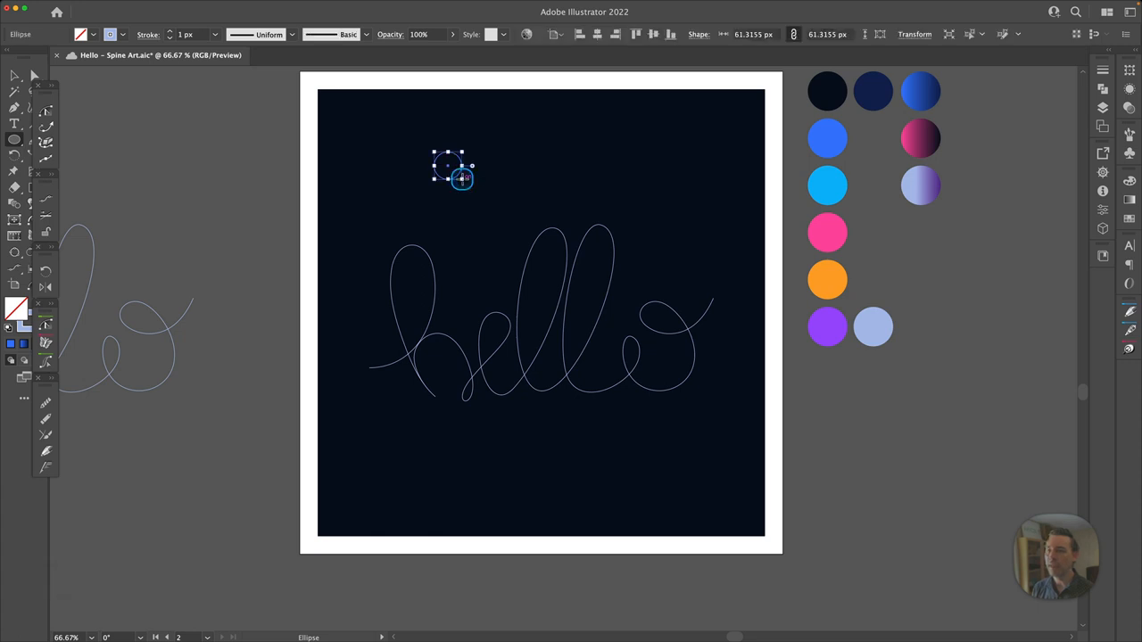
left_click(754, 34)
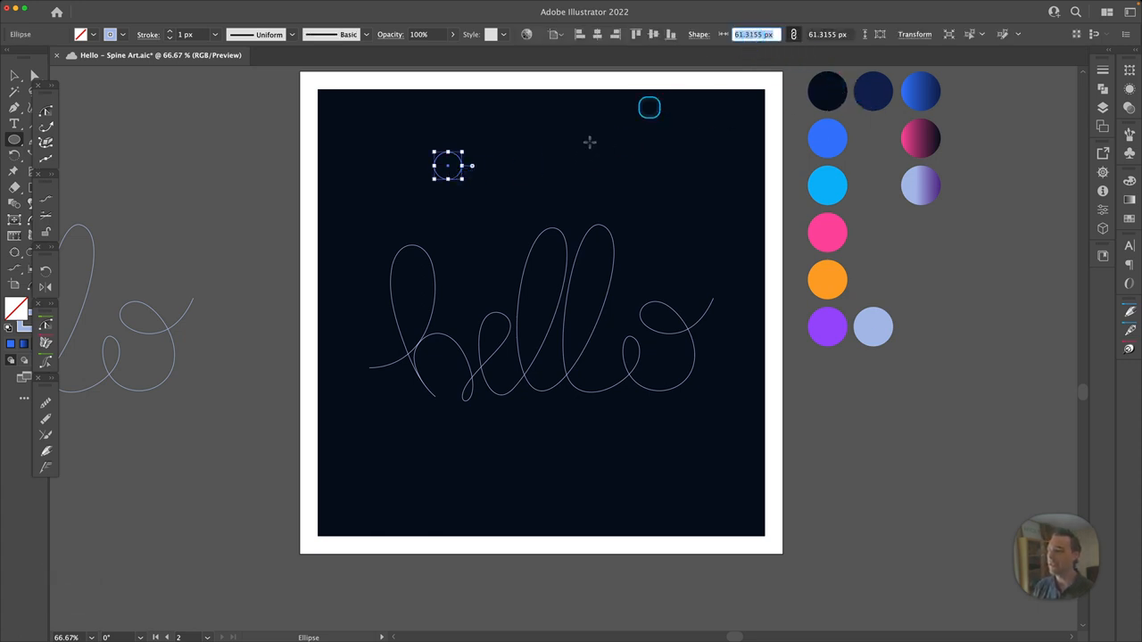
scroll(576, 169, "up", 5)
scroll(577, 169, "up", 4)
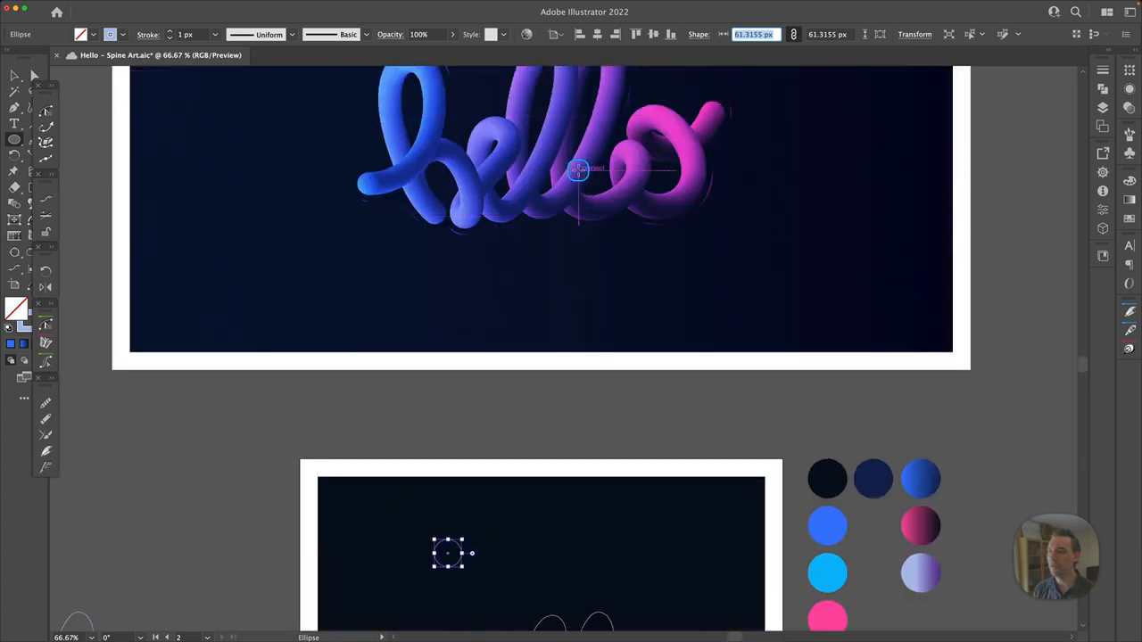
scroll(580, 169, "down", 7)
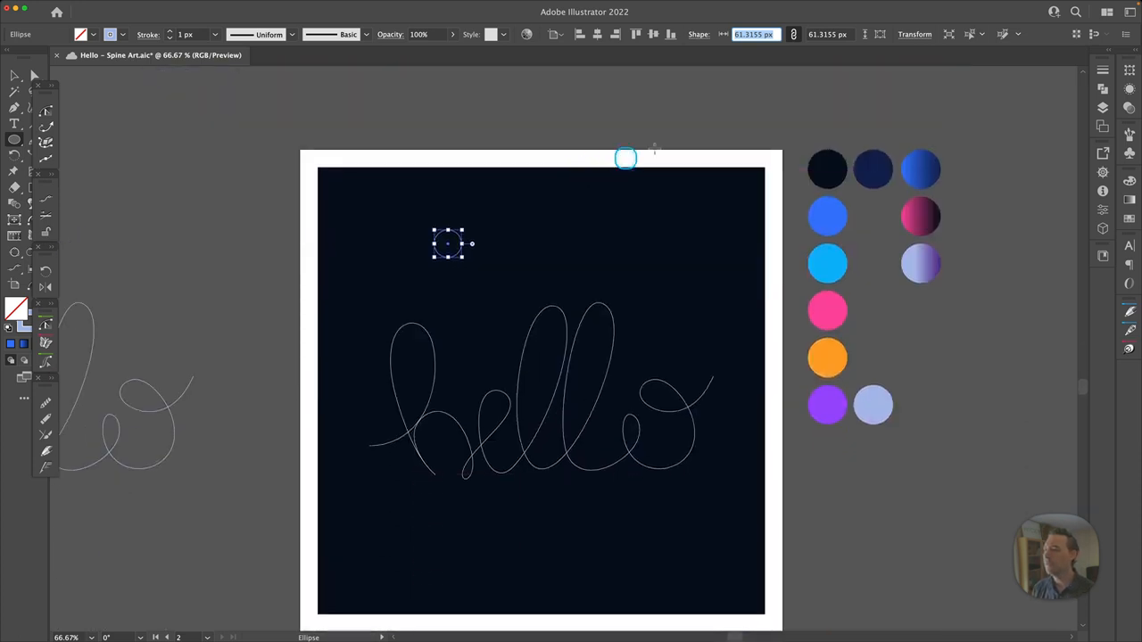
type("51")
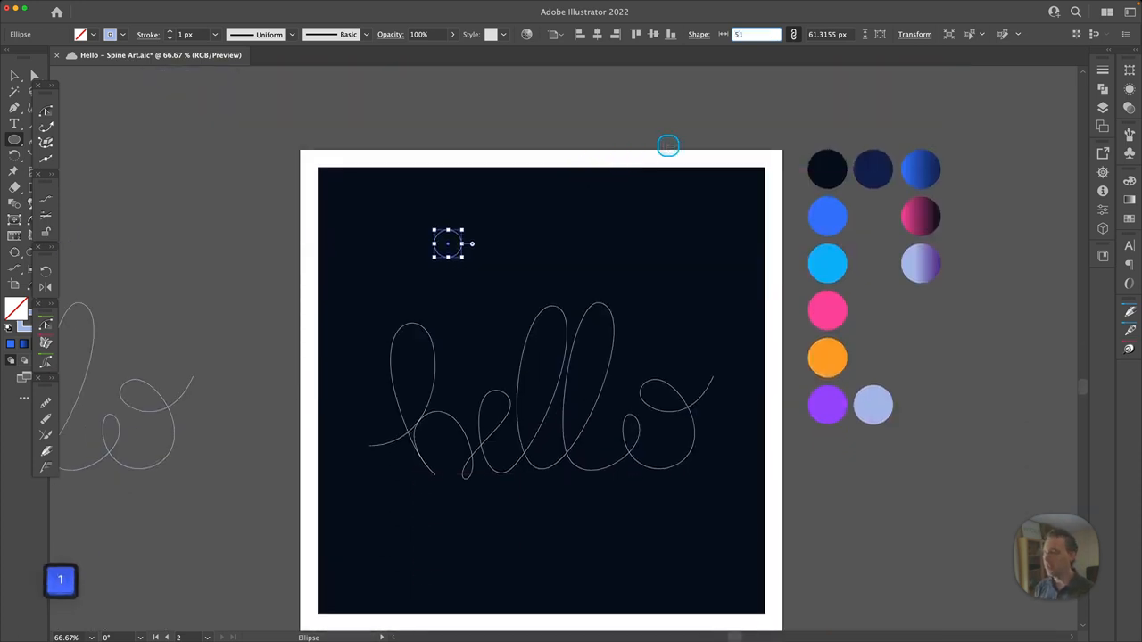
key("Return")
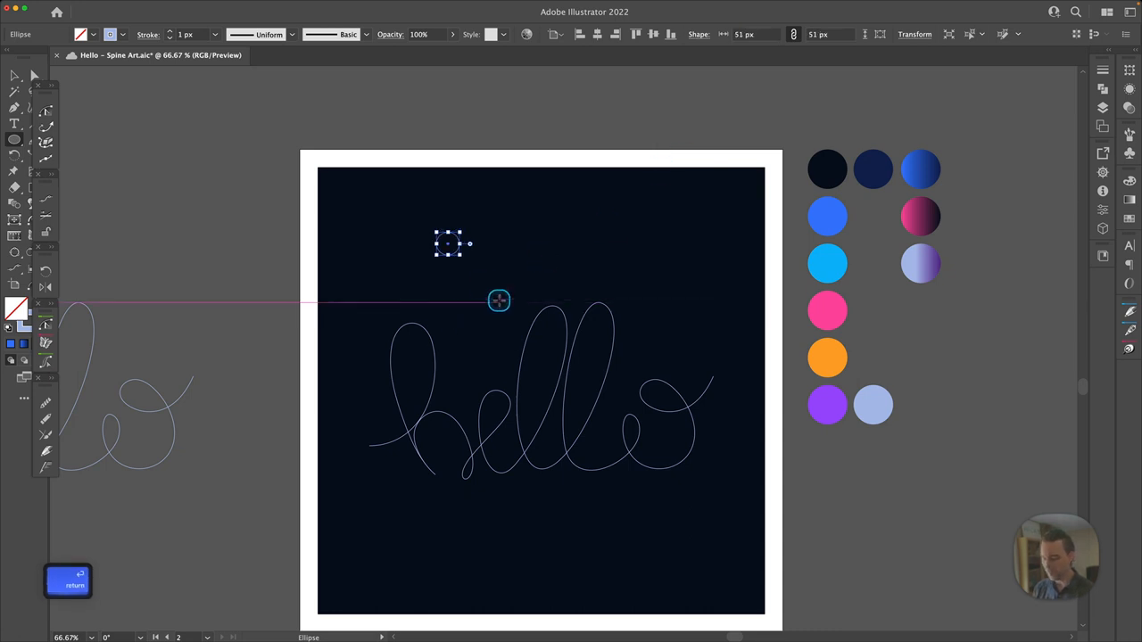
- Fill the small circle with the blue gradient sampled from the swatch circle beside the artboard
key("i")
left_click(918, 166)
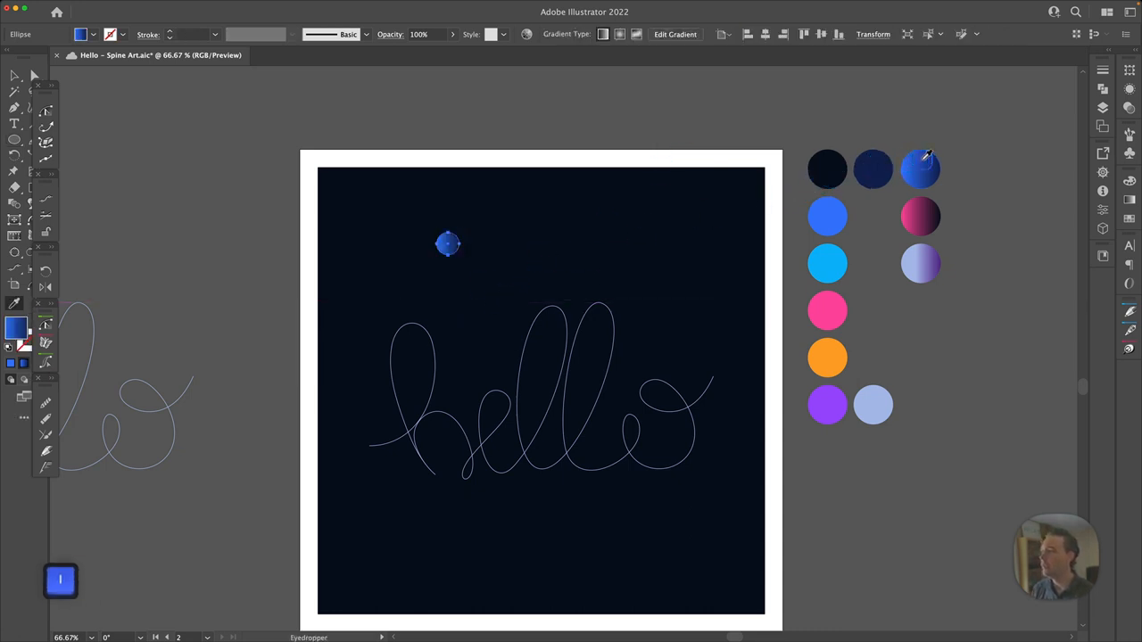
key("v")
left_click(482, 247)
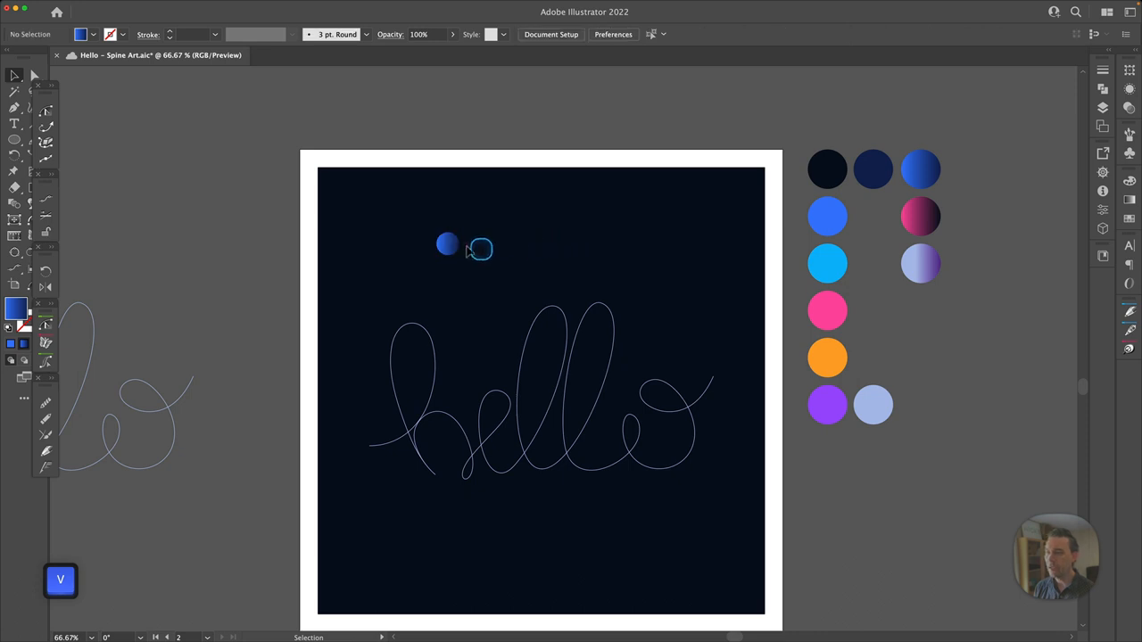
- Duplicate the blue circle in place, move the copy horizontally to the right, and give it the pink-to-dark gradient sampled from the swatch circle
left_click(449, 244)
key("super+c")
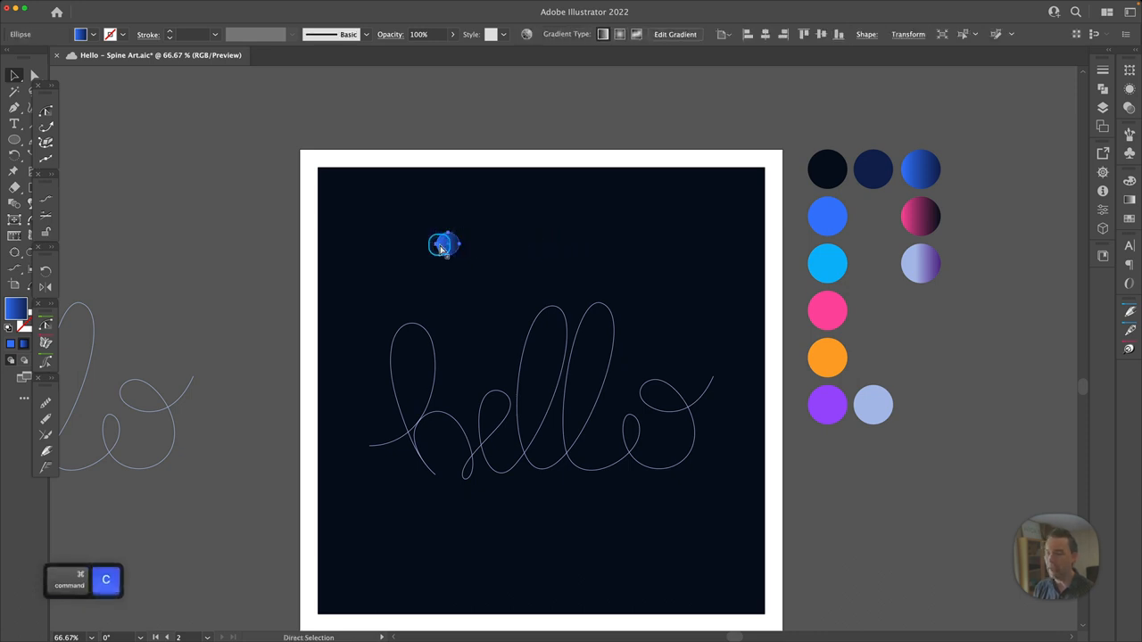
key("super+f")
left_click_drag(454, 244, 647, 245)
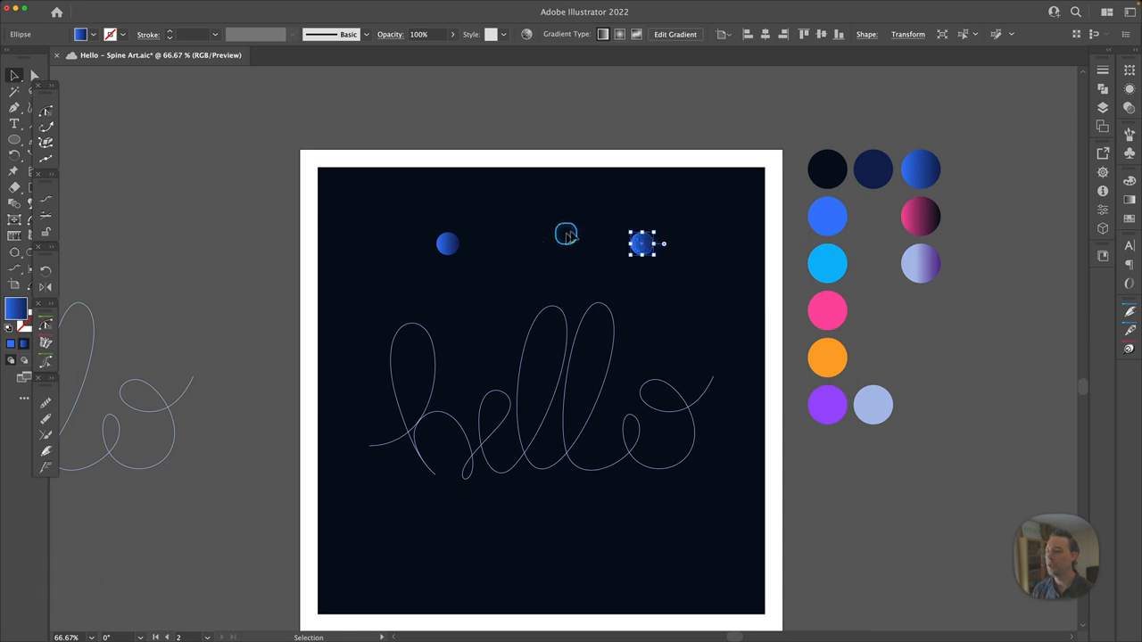
key("i")
left_click(916, 213)
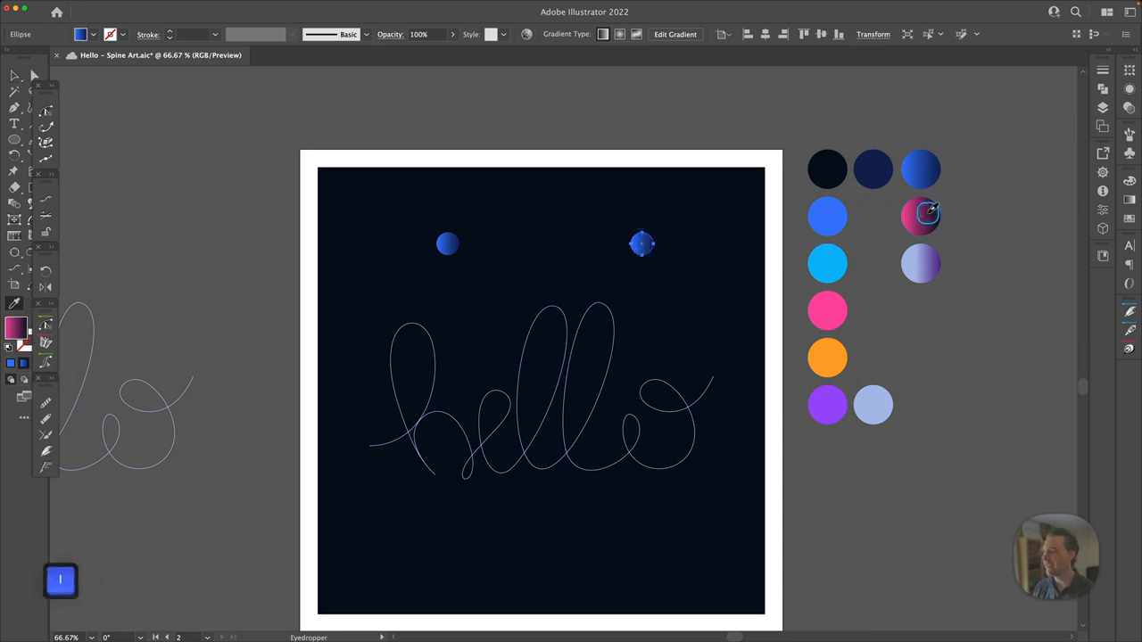
key("v")
left_click(687, 306)
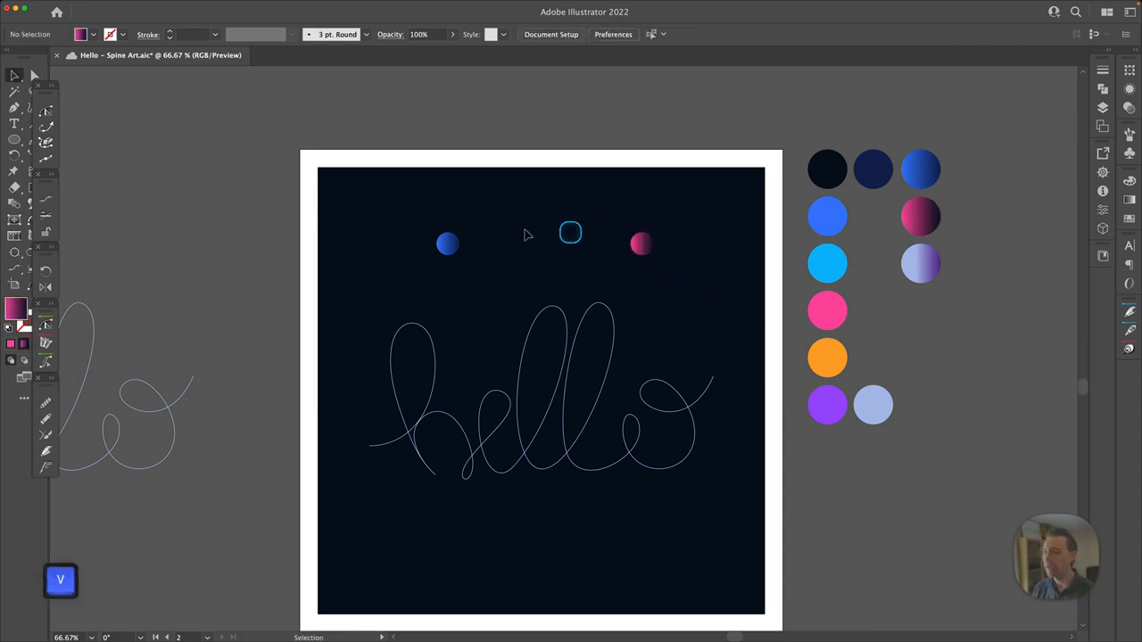
- Blend the blue gradient circle into the pink gradient circle with the Blend tool
left_click_drag(398, 216, 682, 258)
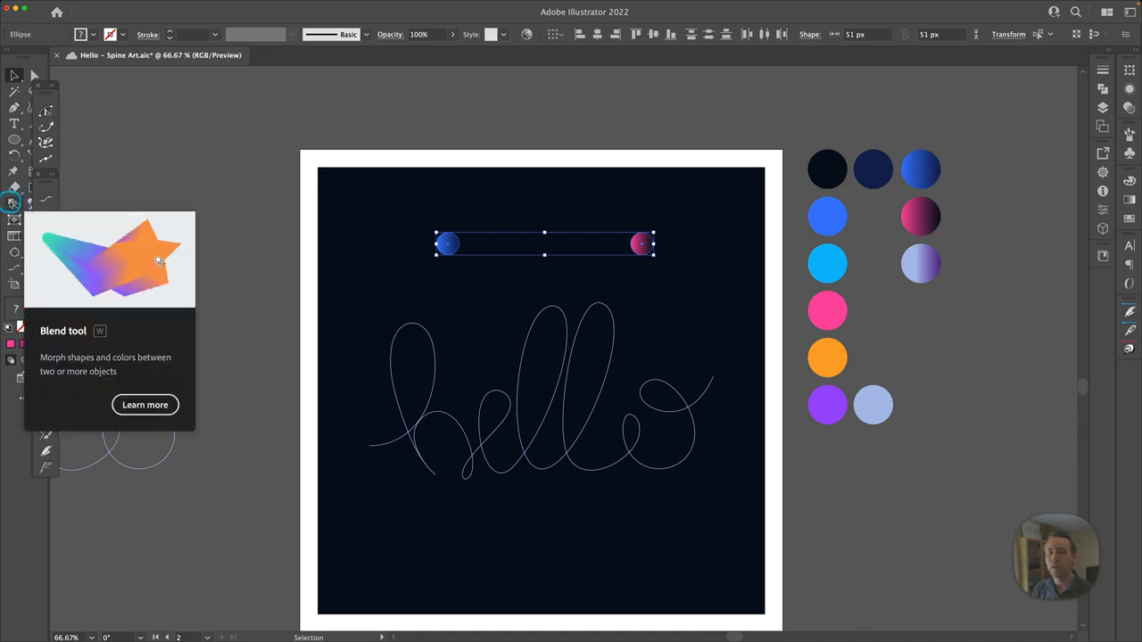
key("ctrl")
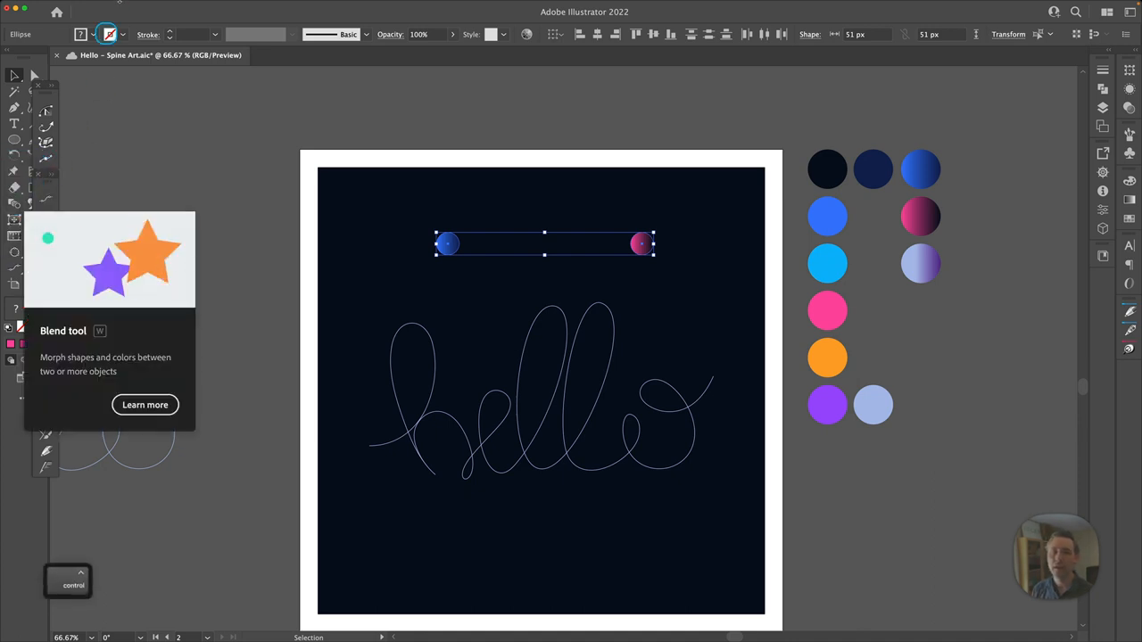
left_click(109, 5)
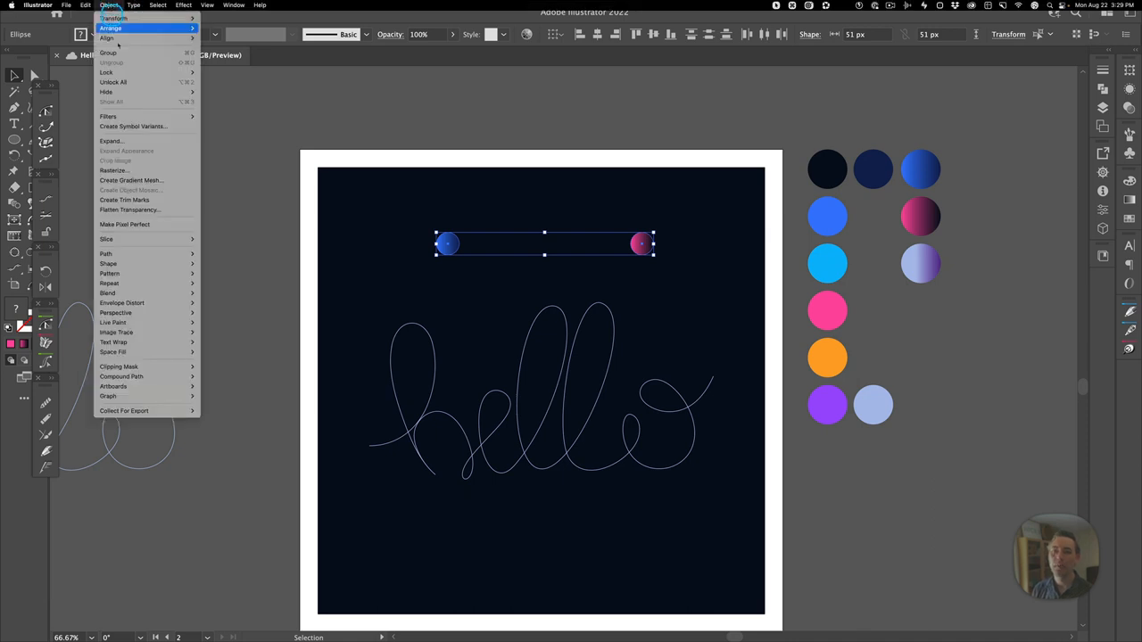
mouse_move(129, 294)
key("ctrl")
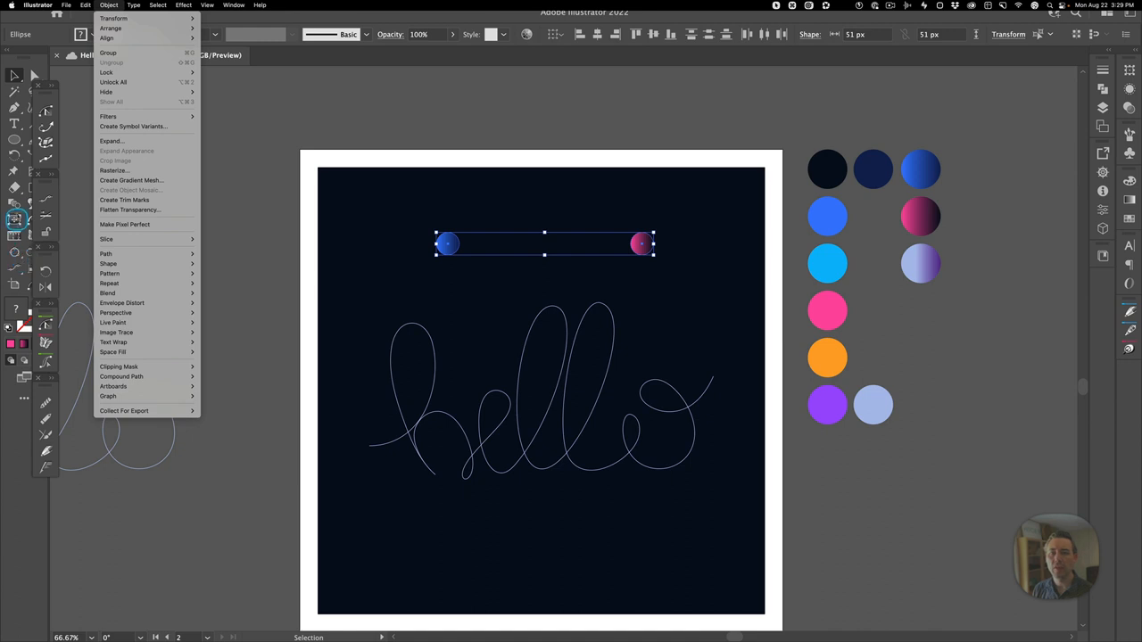
left_click(14, 203)
left_click(14, 203)
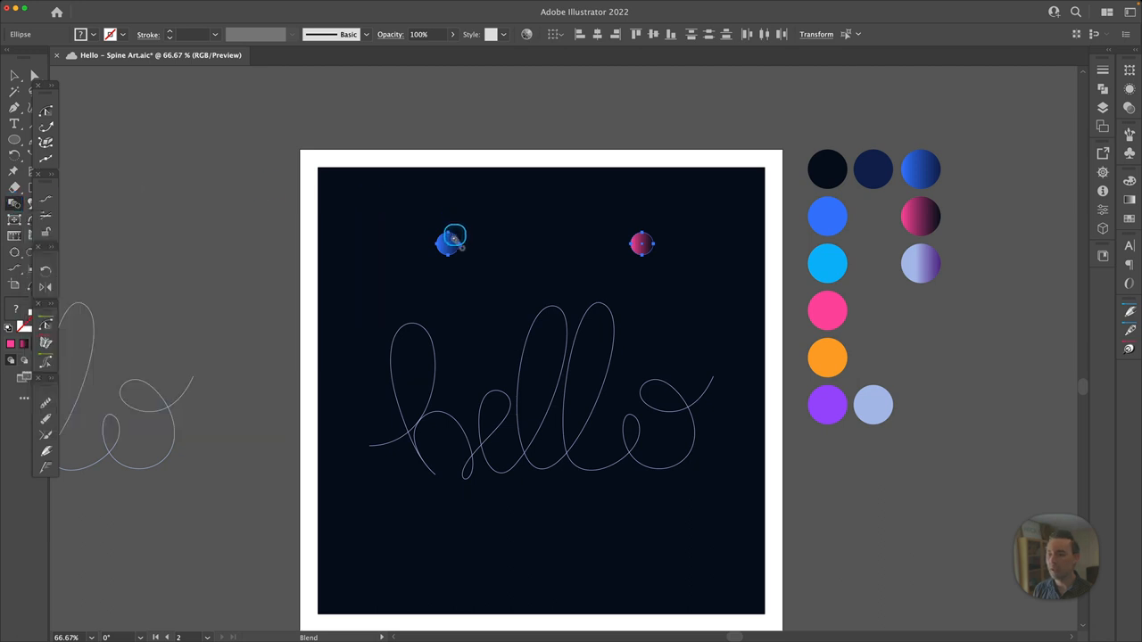
left_click(447, 244)
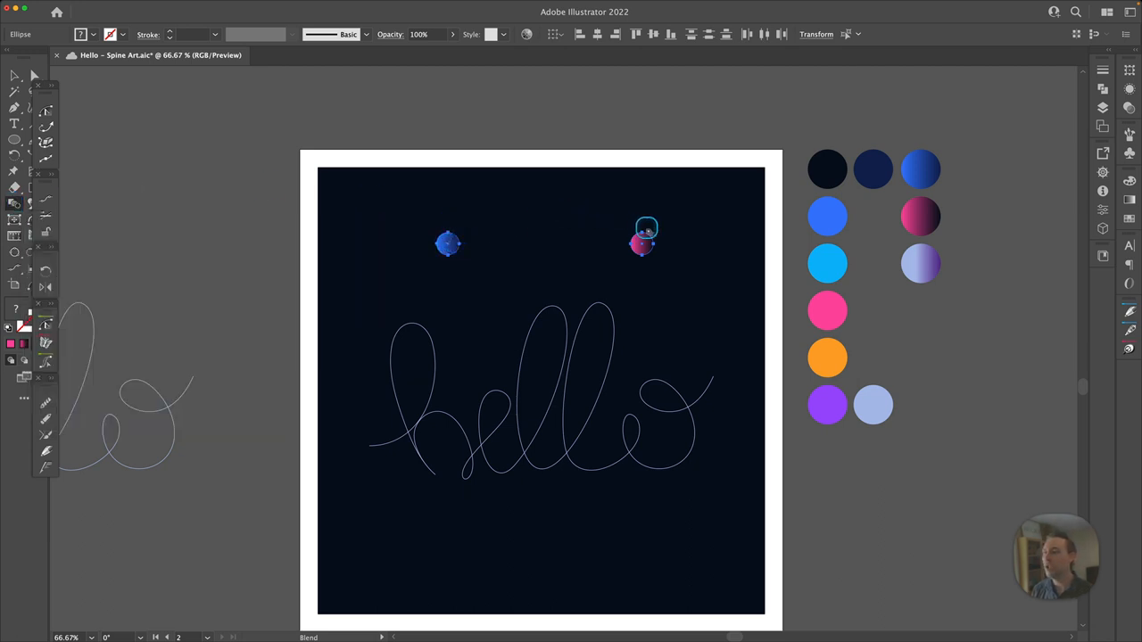
left_click(642, 245)
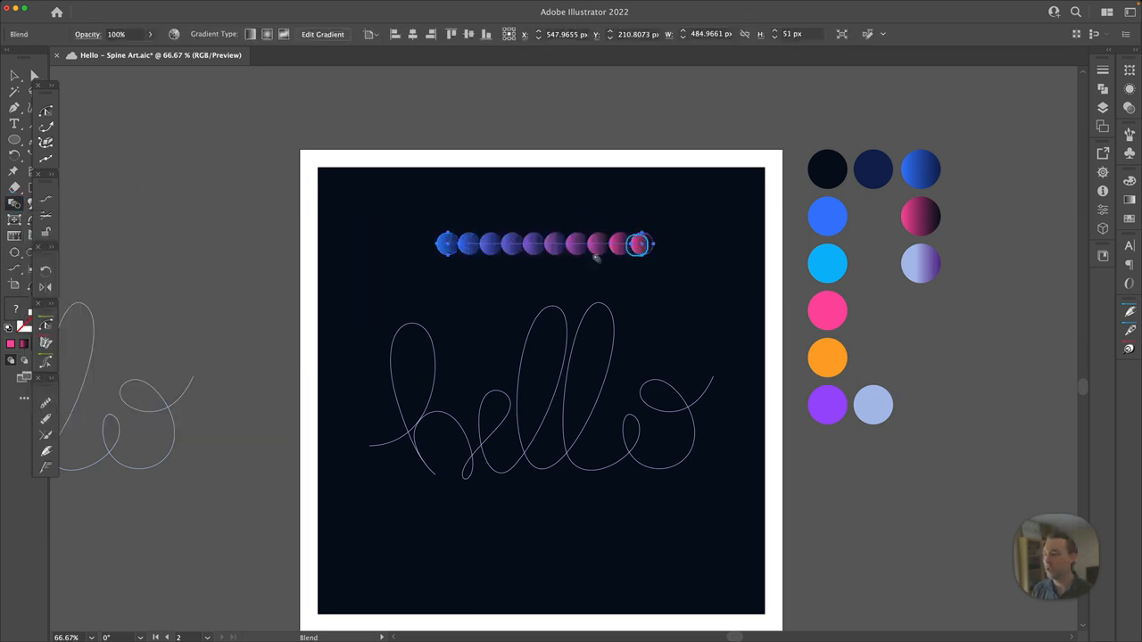
- Replace the spine of the circle blend with the hello path on the artboard
key("v")
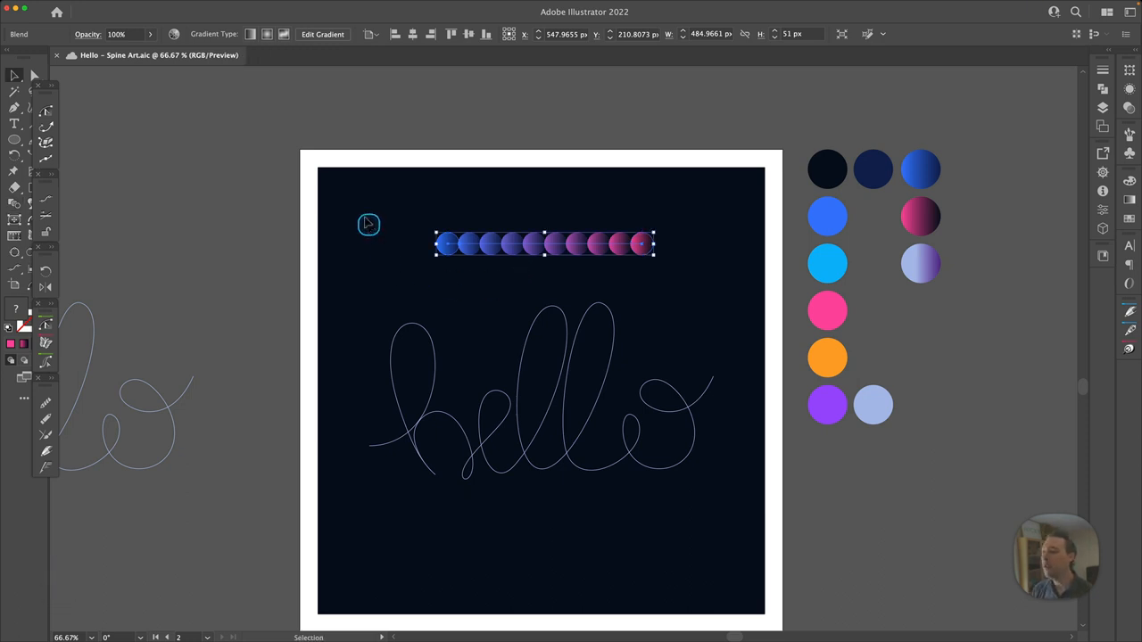
left_click_drag(356, 208, 732, 514)
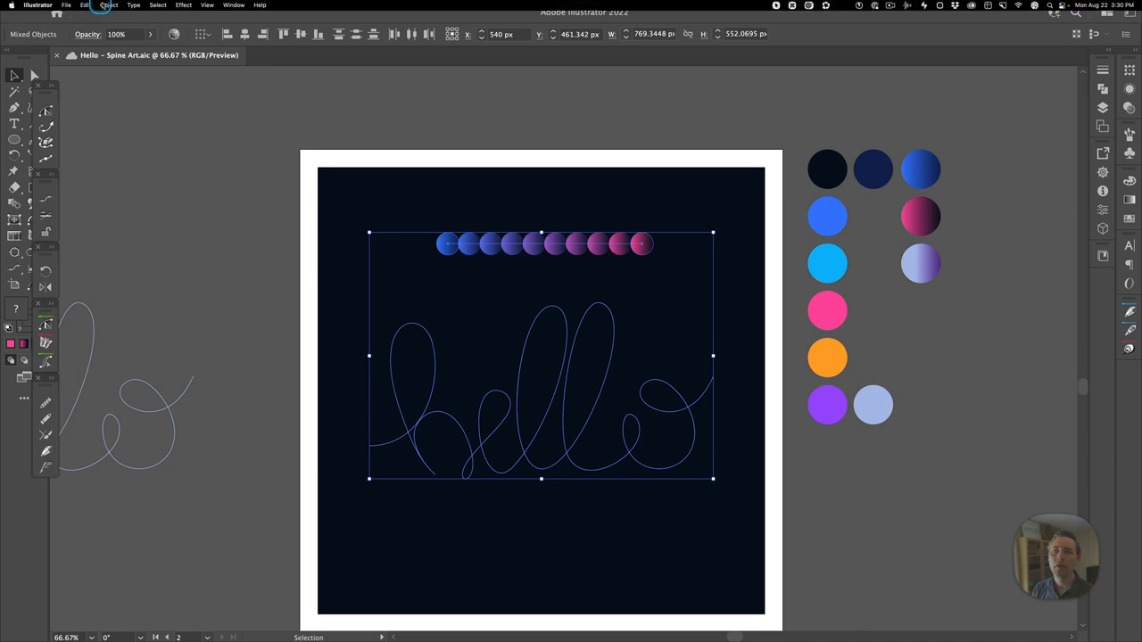
left_click(103, 5)
mouse_move(147, 294)
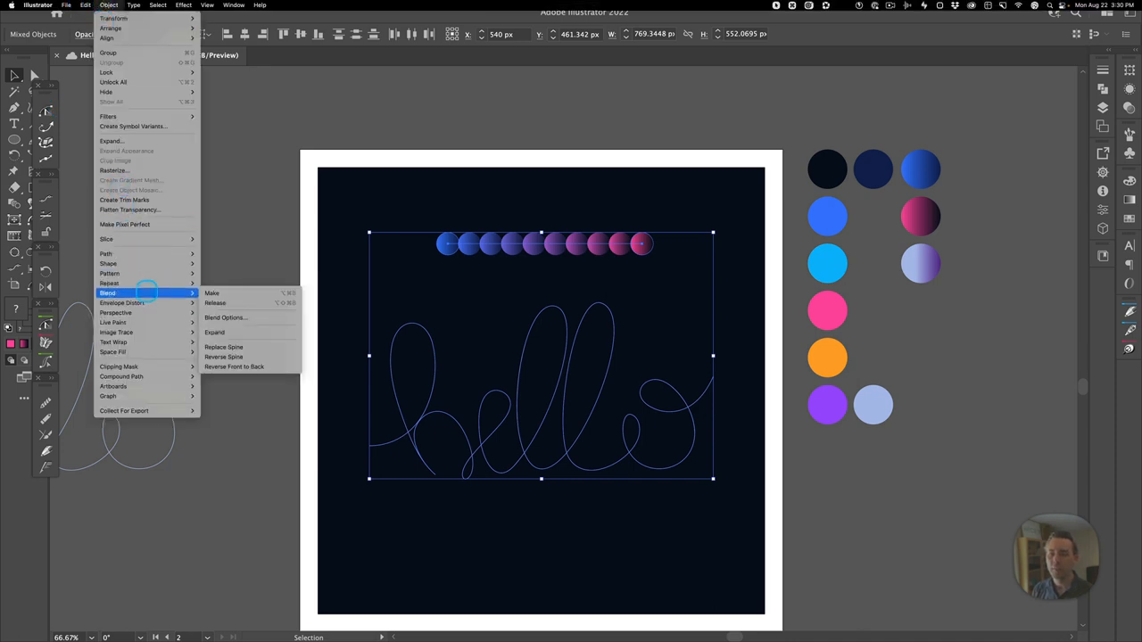
key("ctrl")
key("ctrl")
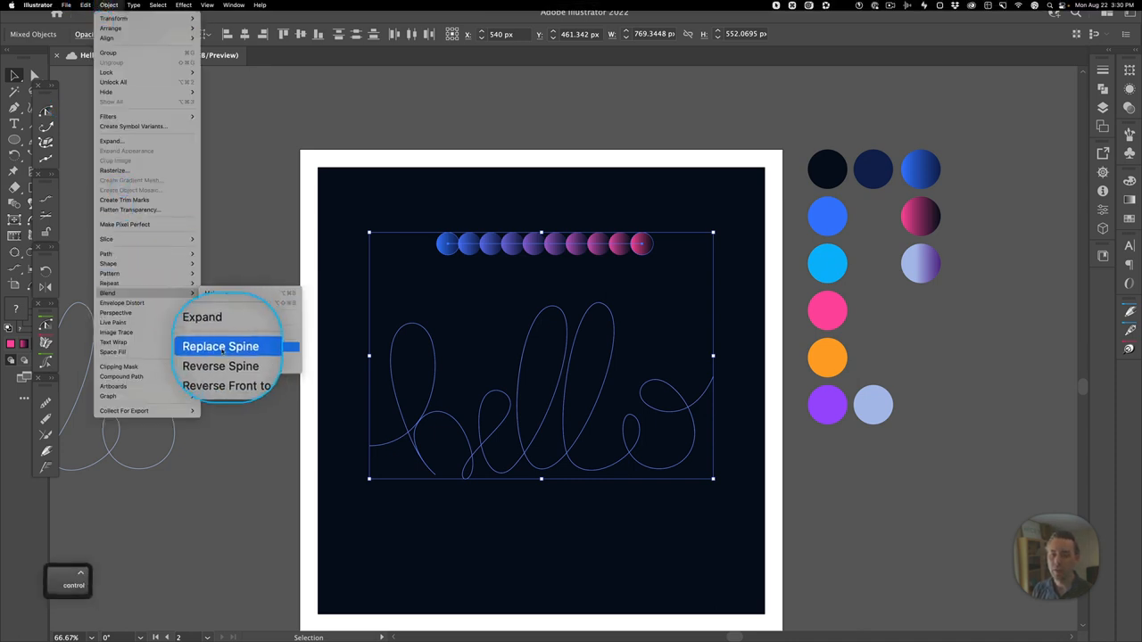
left_click(221, 347)
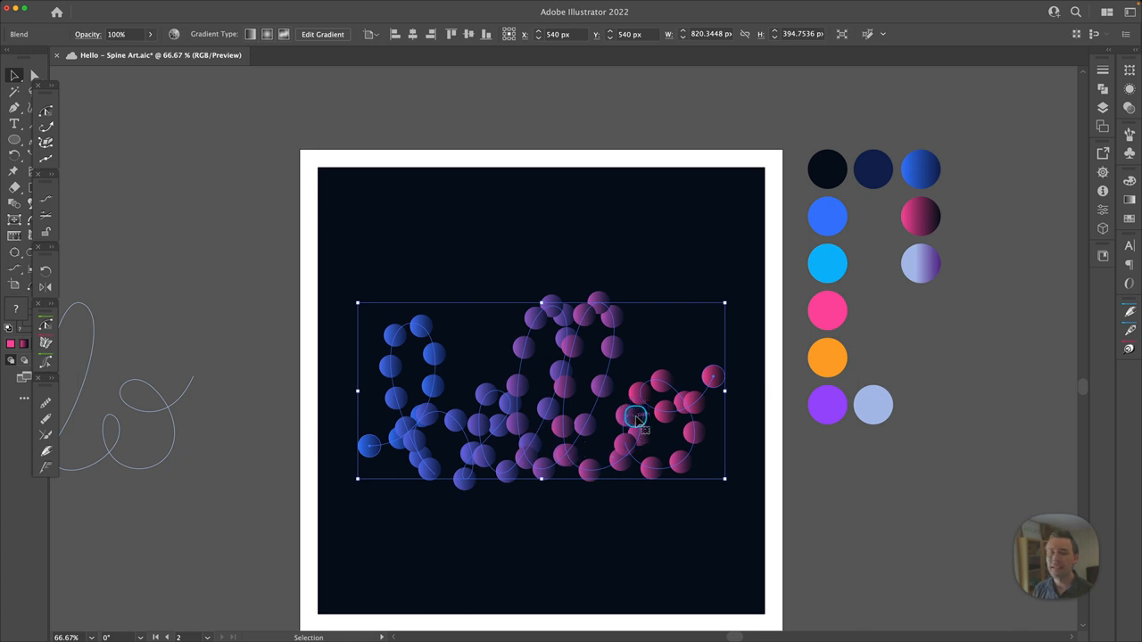
- Set the hello blend's spacing to Specified Distance at 1 px and deselect the lettering
double_click(14, 202)
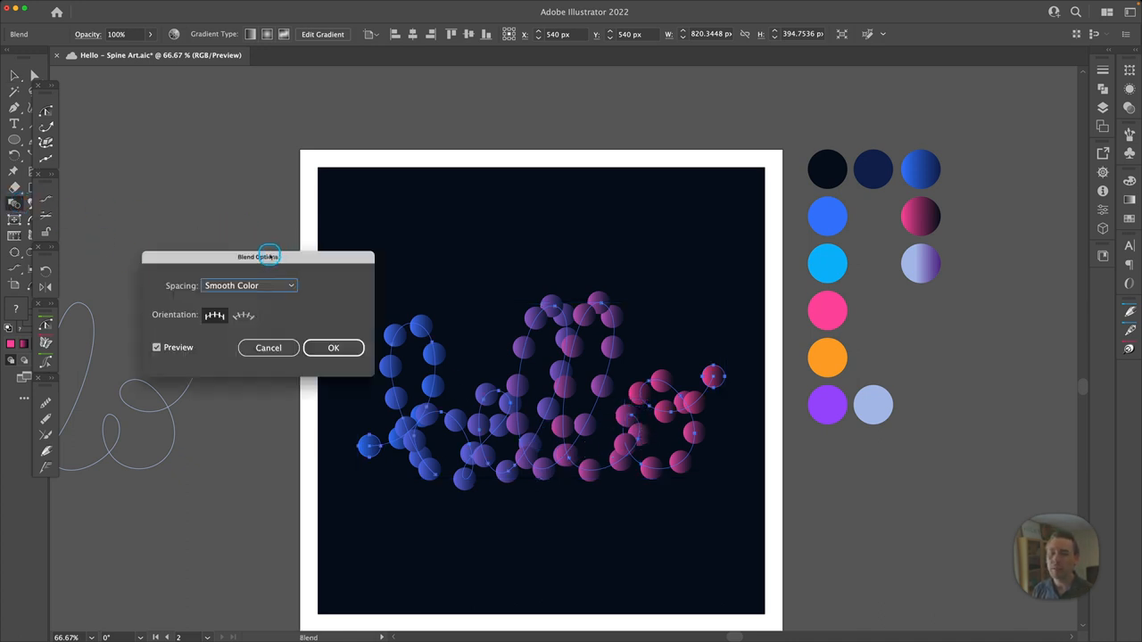
left_click(268, 348)
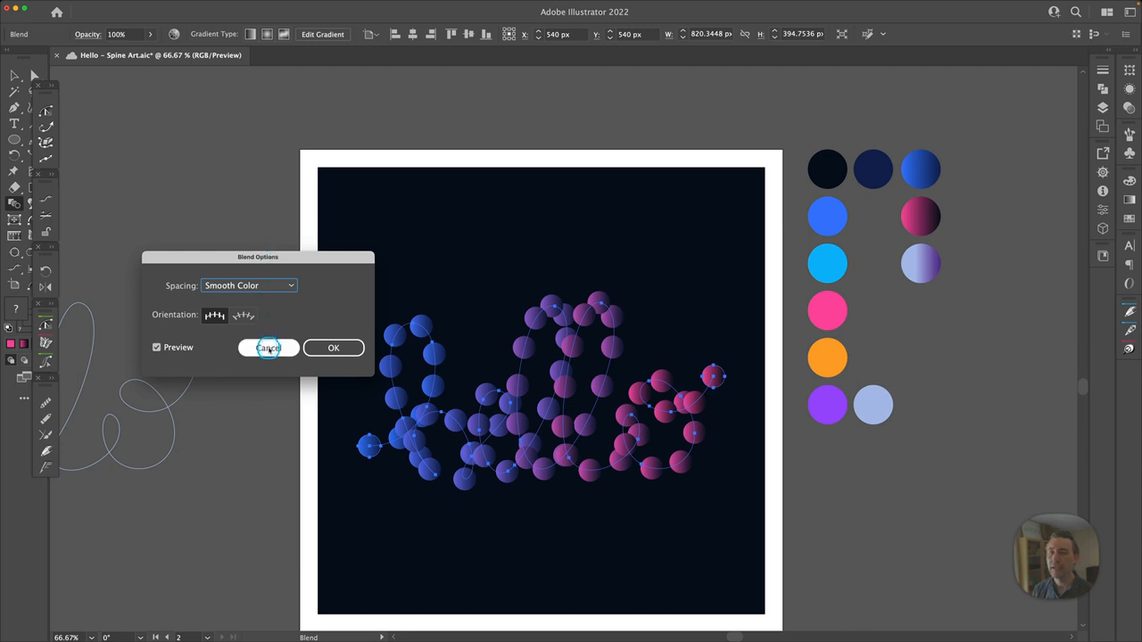
left_click(108, 5)
mouse_move(152, 294)
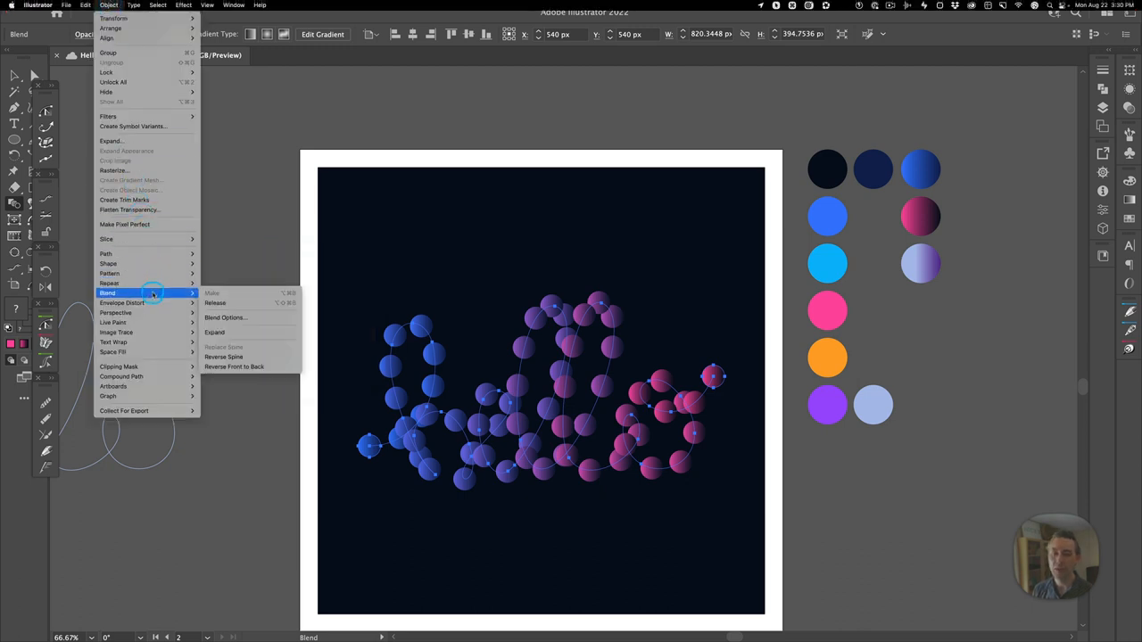
key("ctrl")
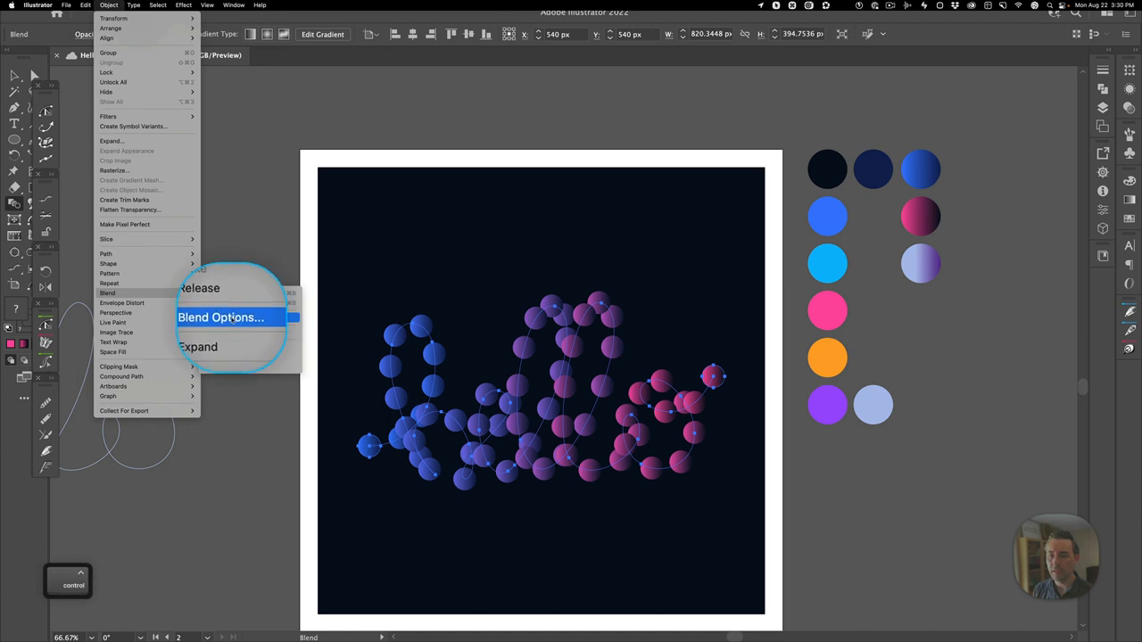
left_click(231, 317)
left_click(259, 285)
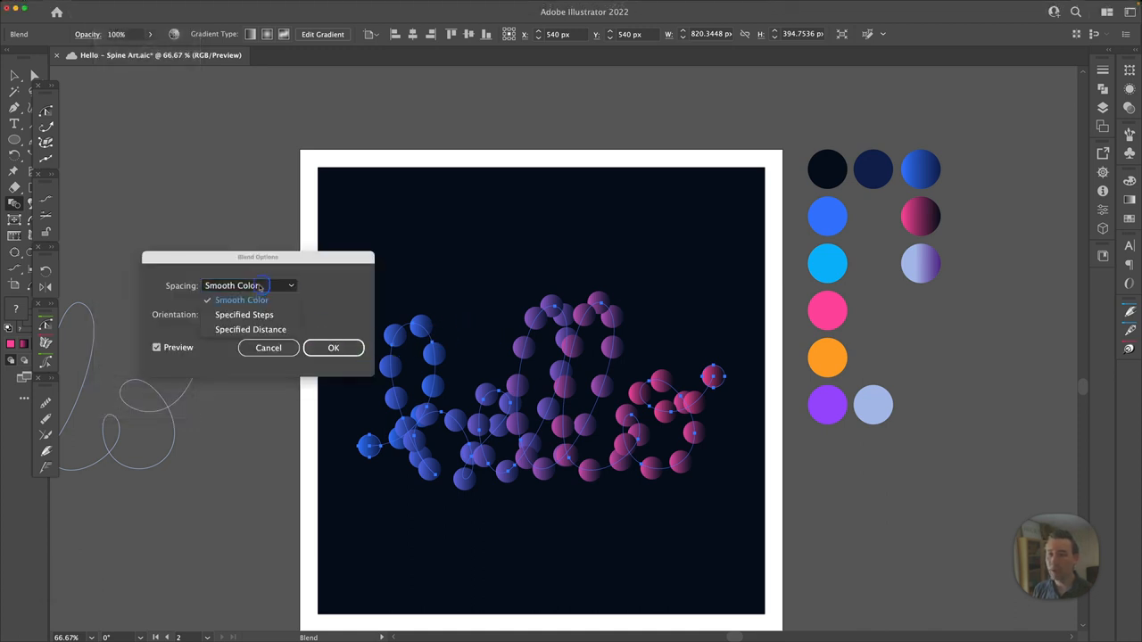
left_click(256, 329)
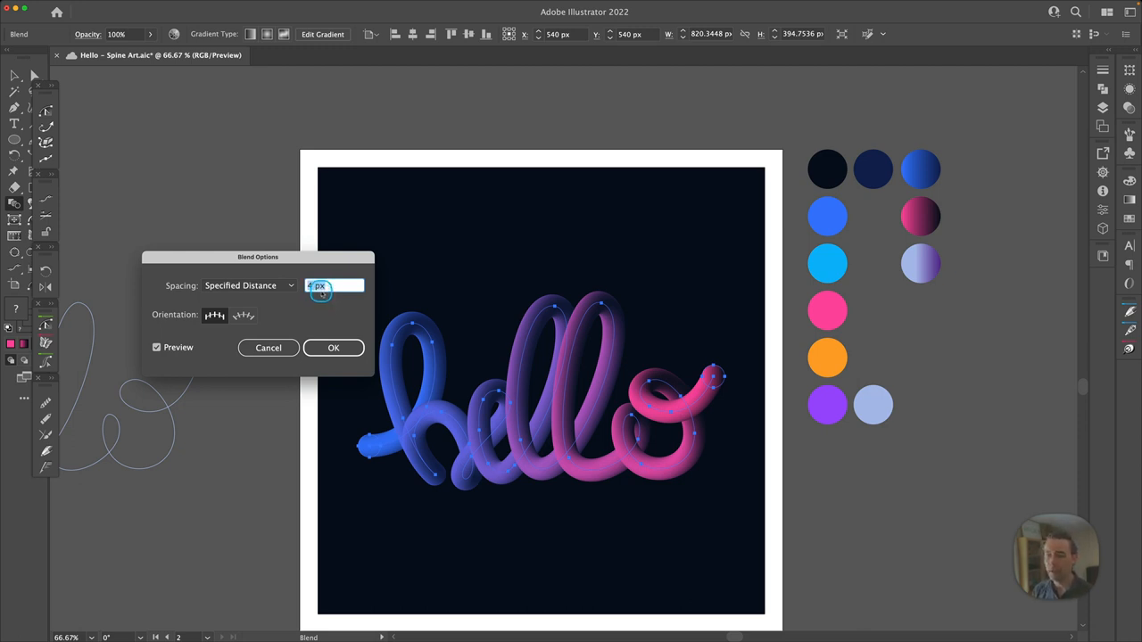
type("1")
key("Tab")
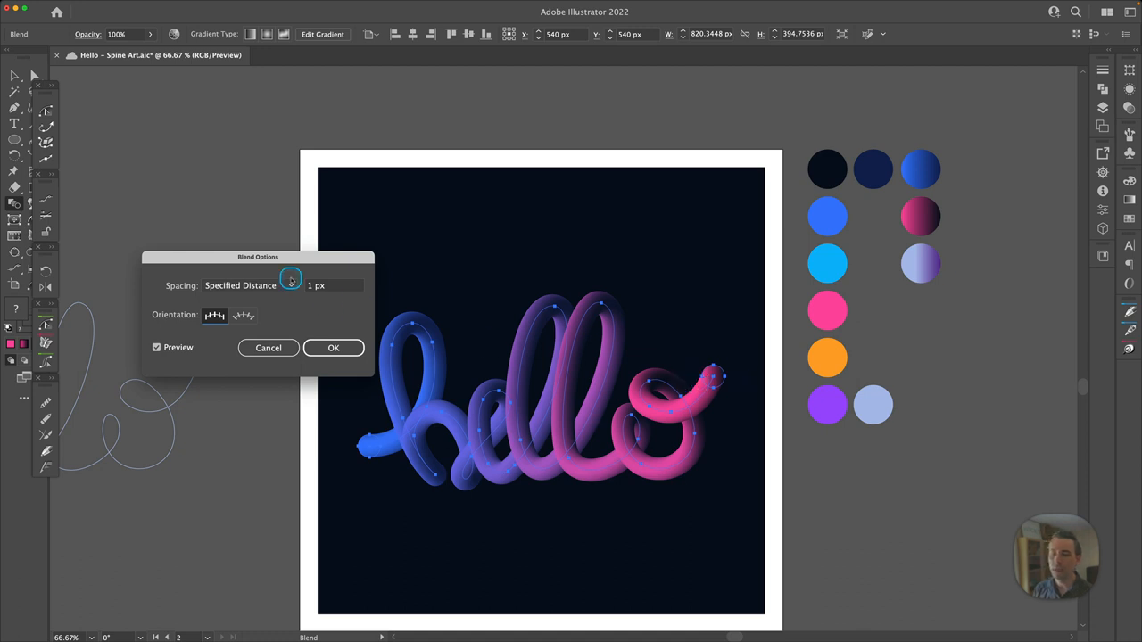
left_click(328, 346)
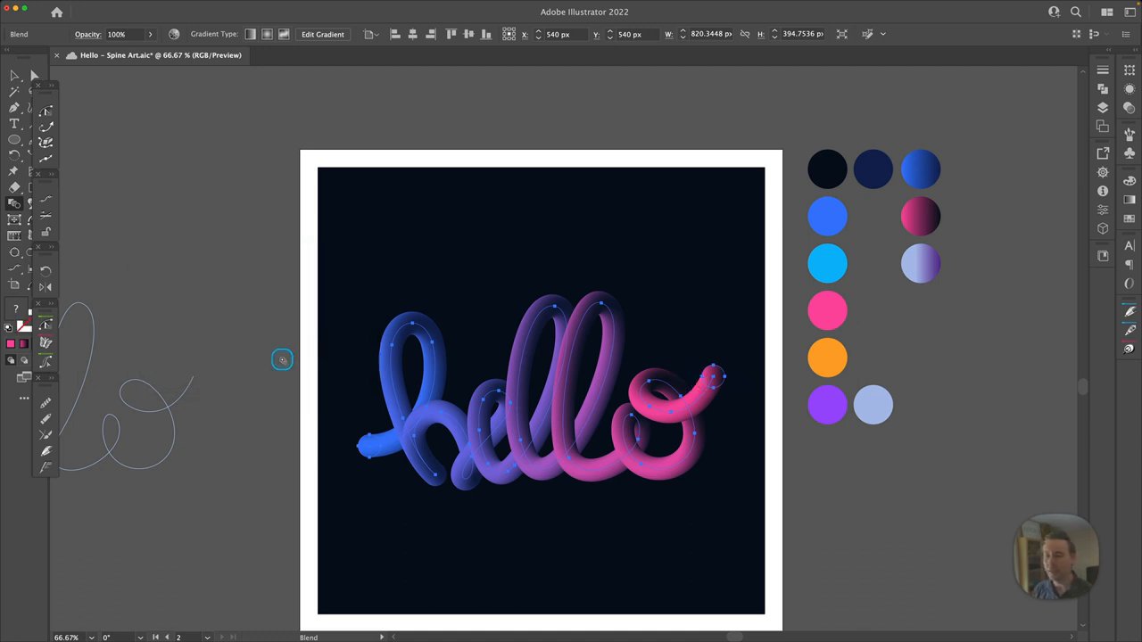
left_click(14, 74)
left_click(235, 338)
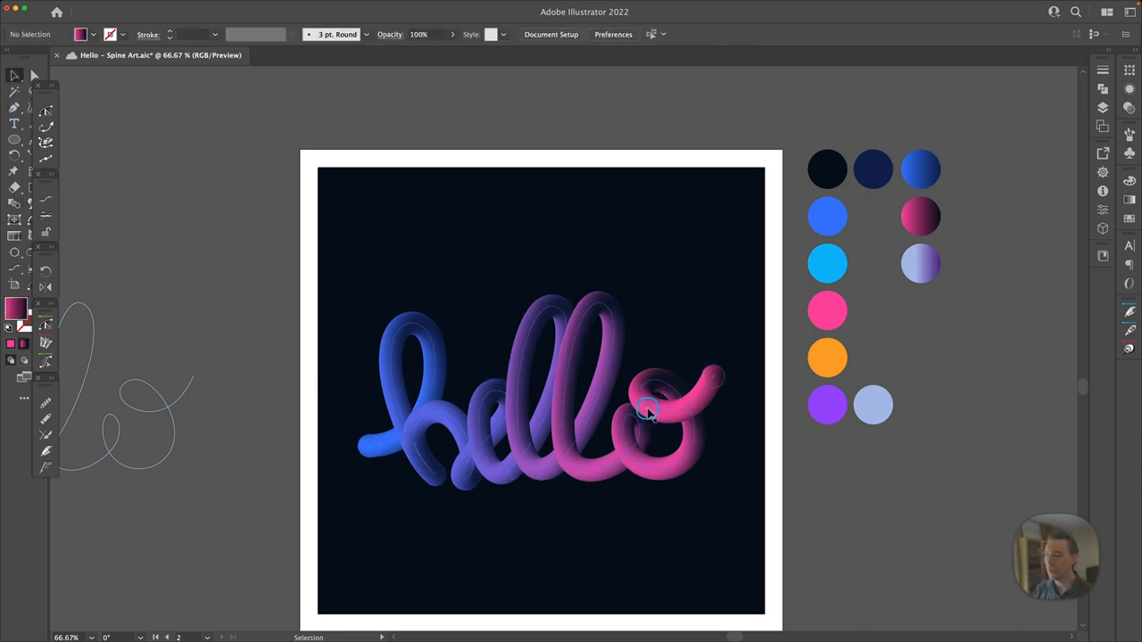
- Compare the lettering with the finished artwork above, then isolate the blend and bring its blue starting circle to the front
scroll(650, 409, "up", 10)
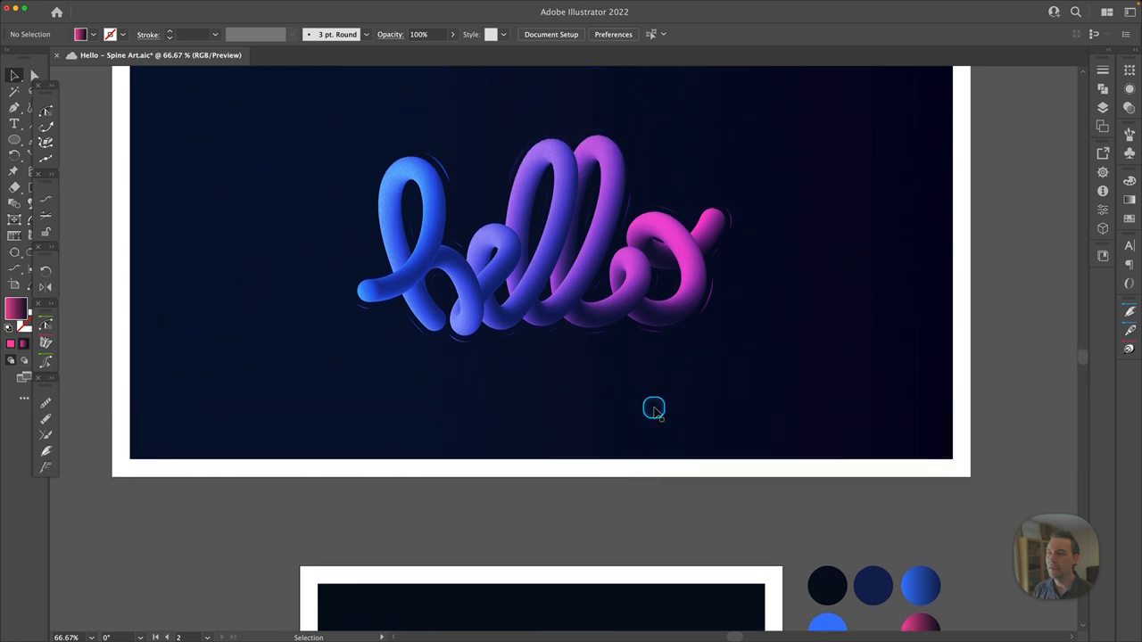
scroll(656, 413, "up", 2)
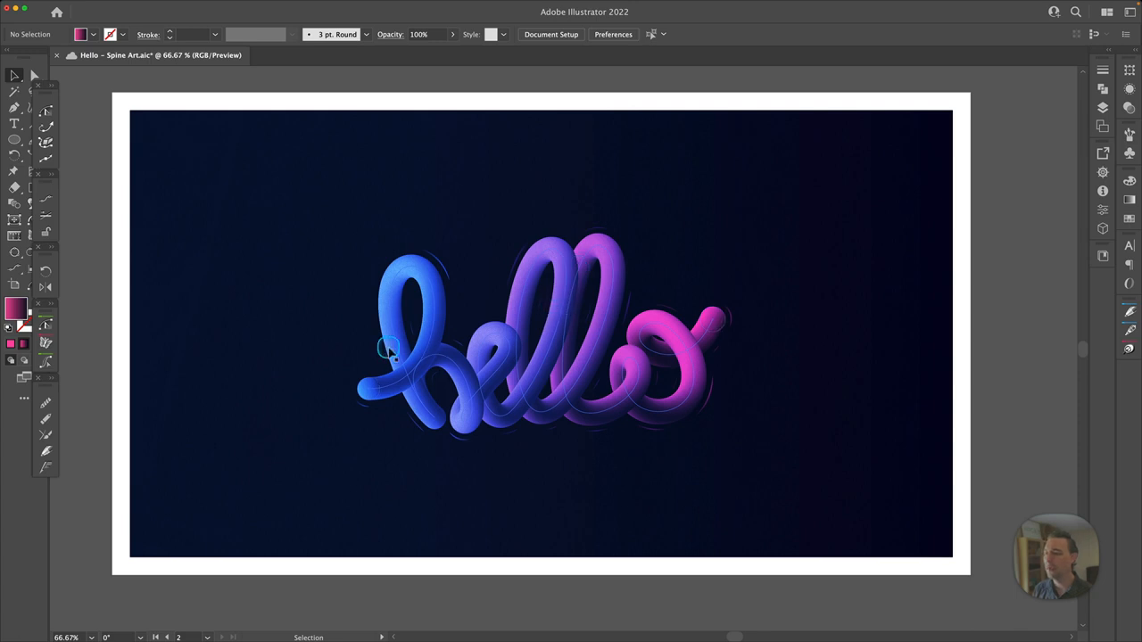
scroll(707, 341, "down", 10)
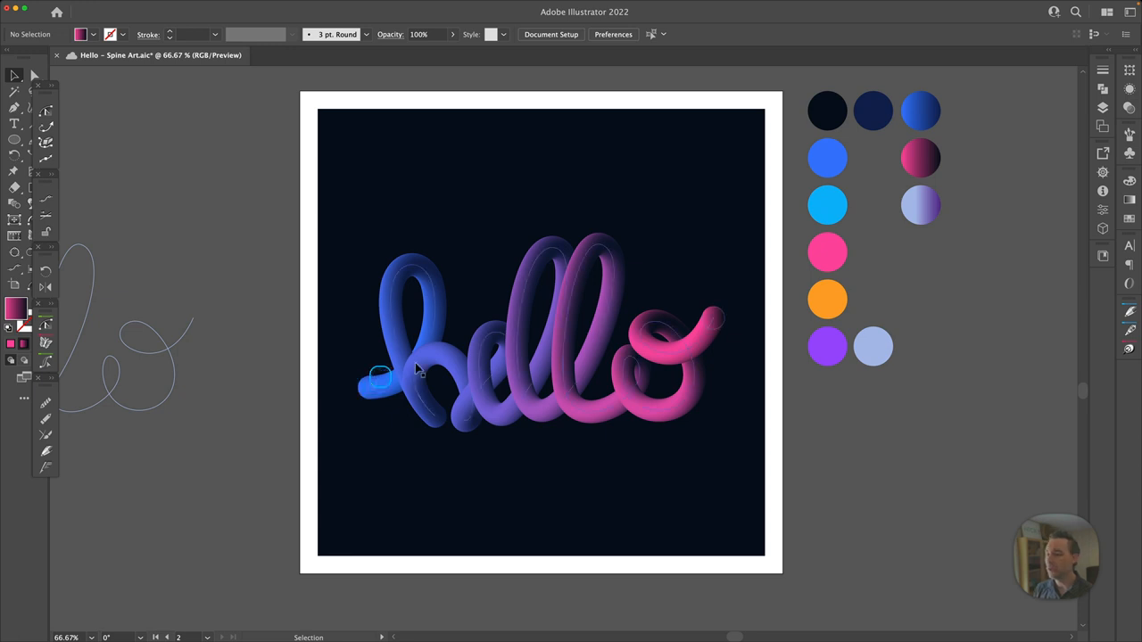
double_click(361, 379)
key("super+shift+a")
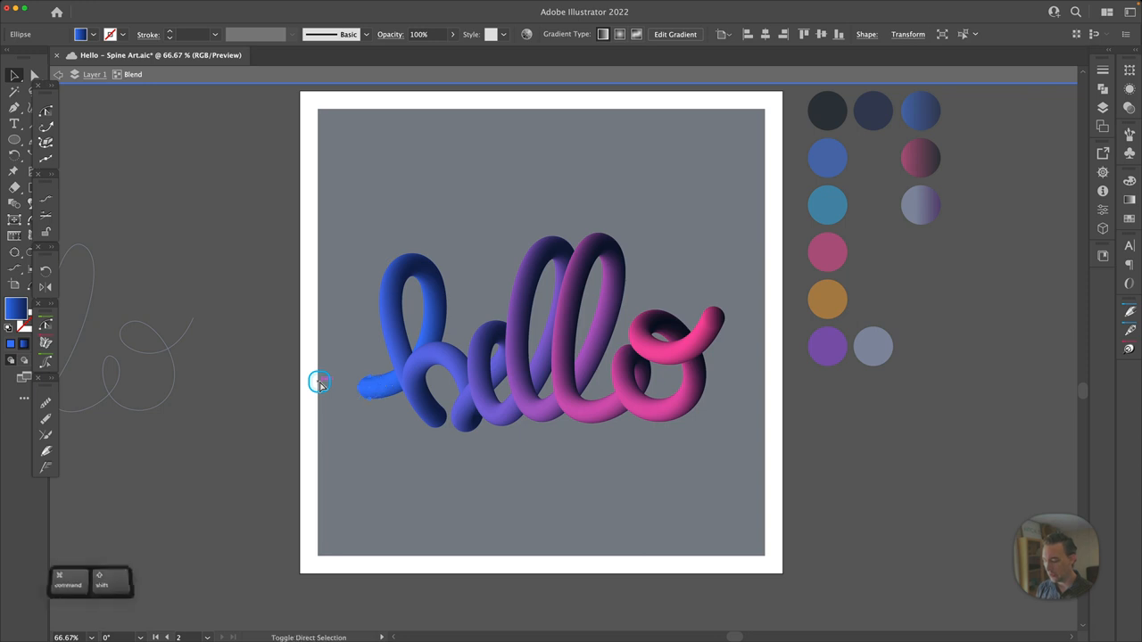
key("super+shift+bracketright")
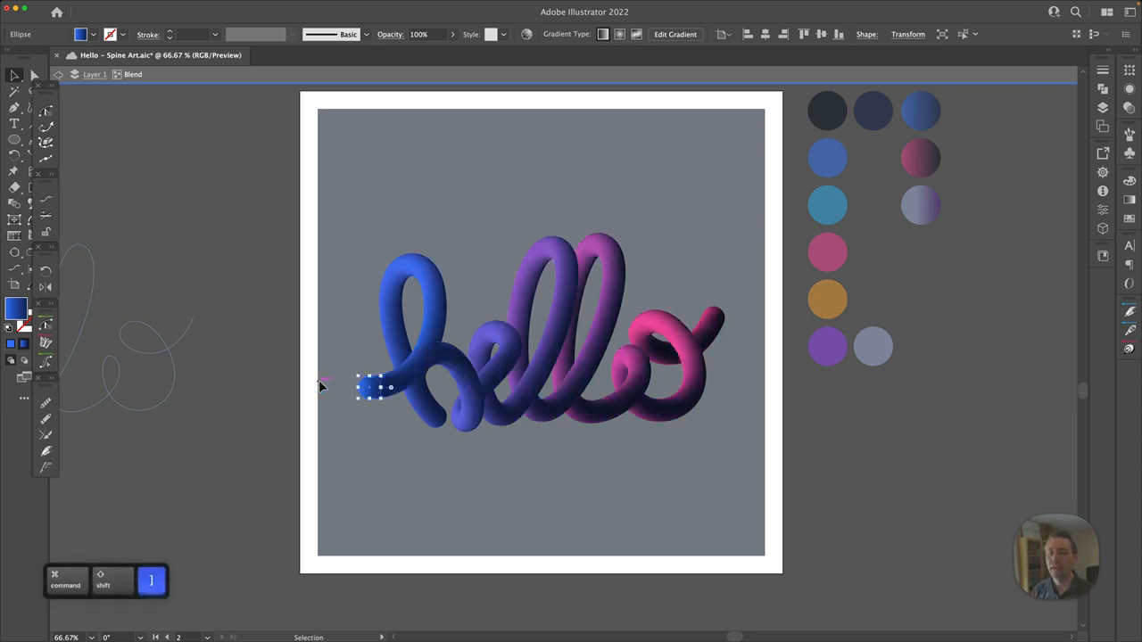
double_click(306, 461)
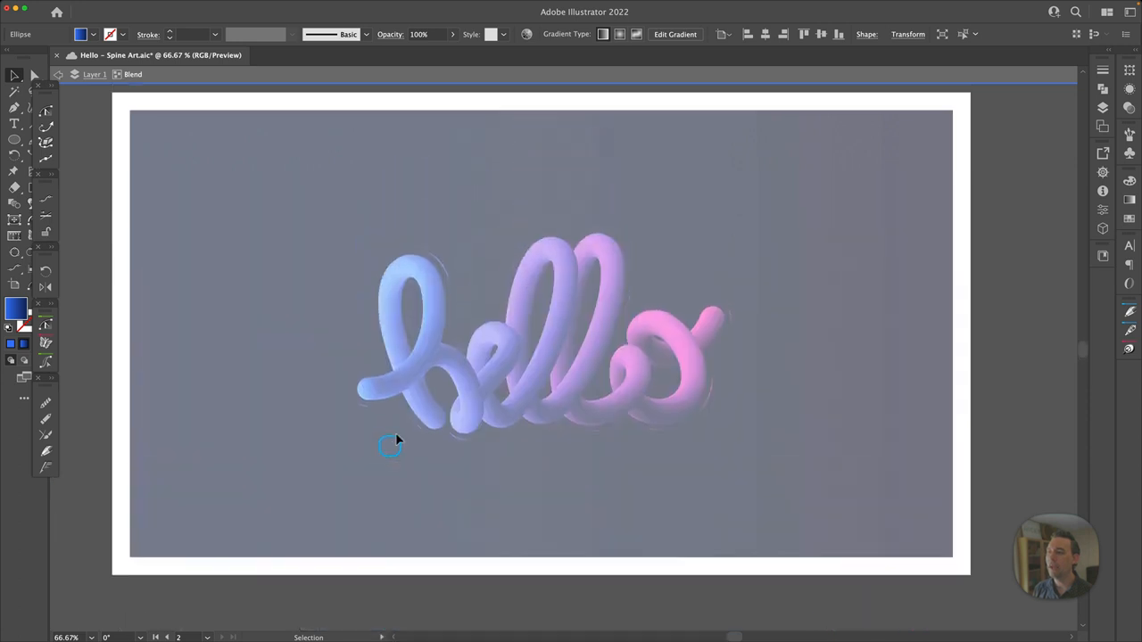
- Set the gradient angle of the blue circle at the start of the blend to 20°
scroll(436, 440, "down", 5)
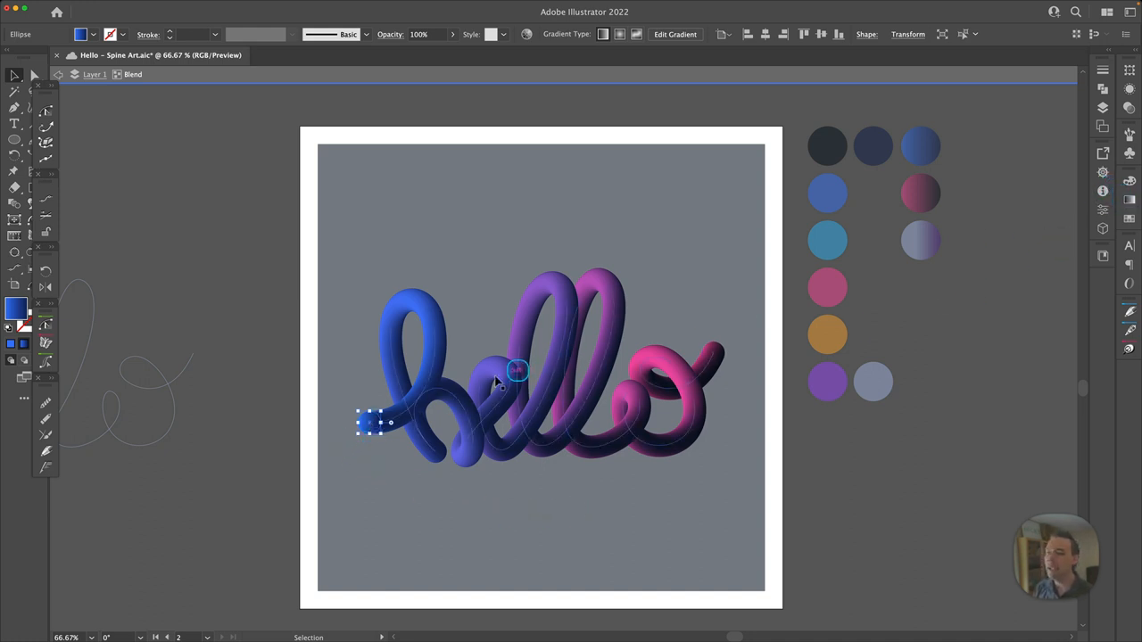
left_click(359, 456)
left_click(363, 427)
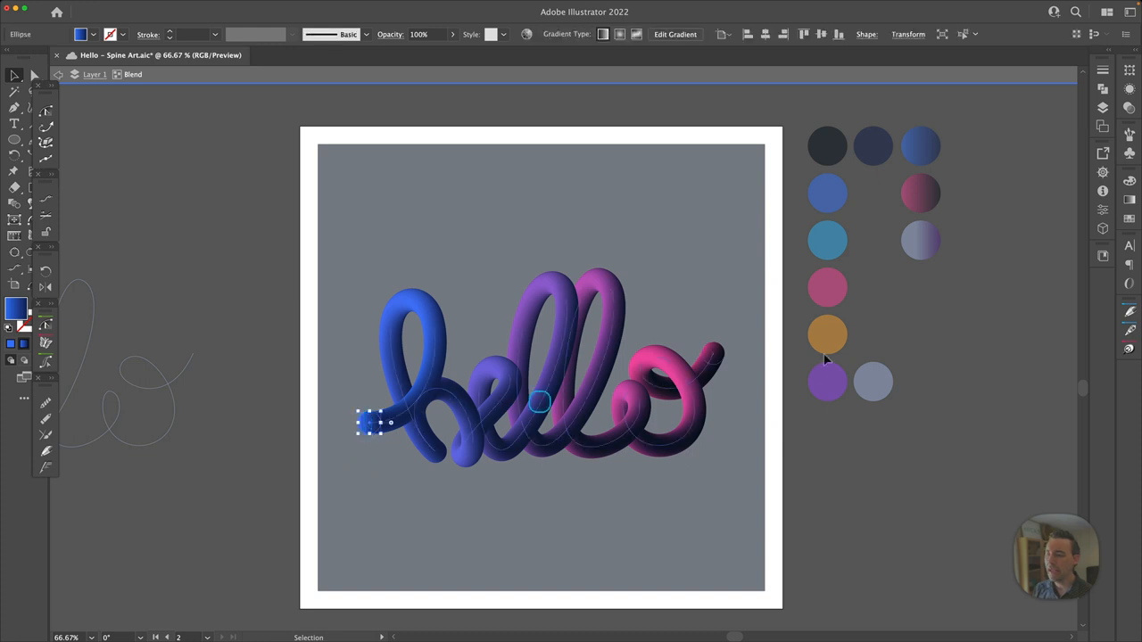
left_click(1128, 199)
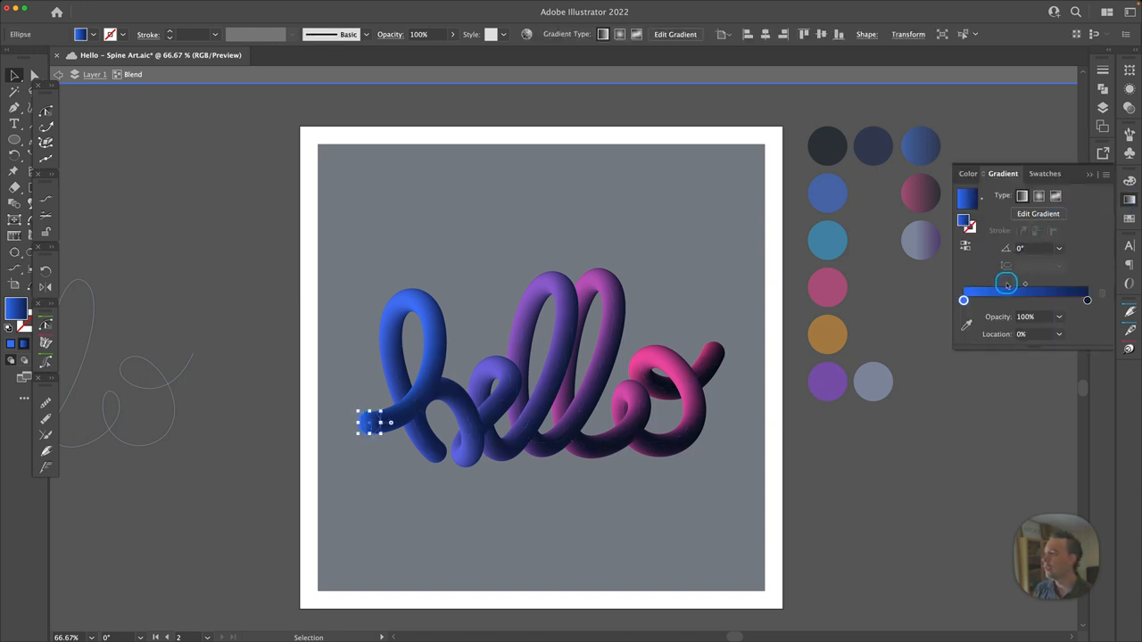
left_click(1027, 250)
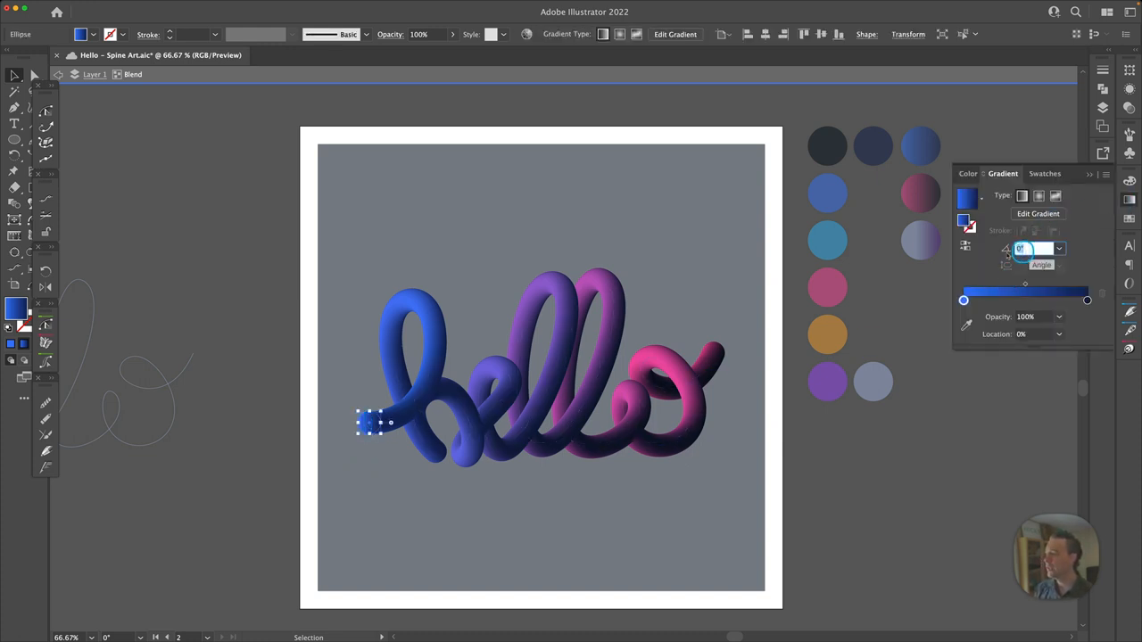
left_click(984, 254)
type("20")
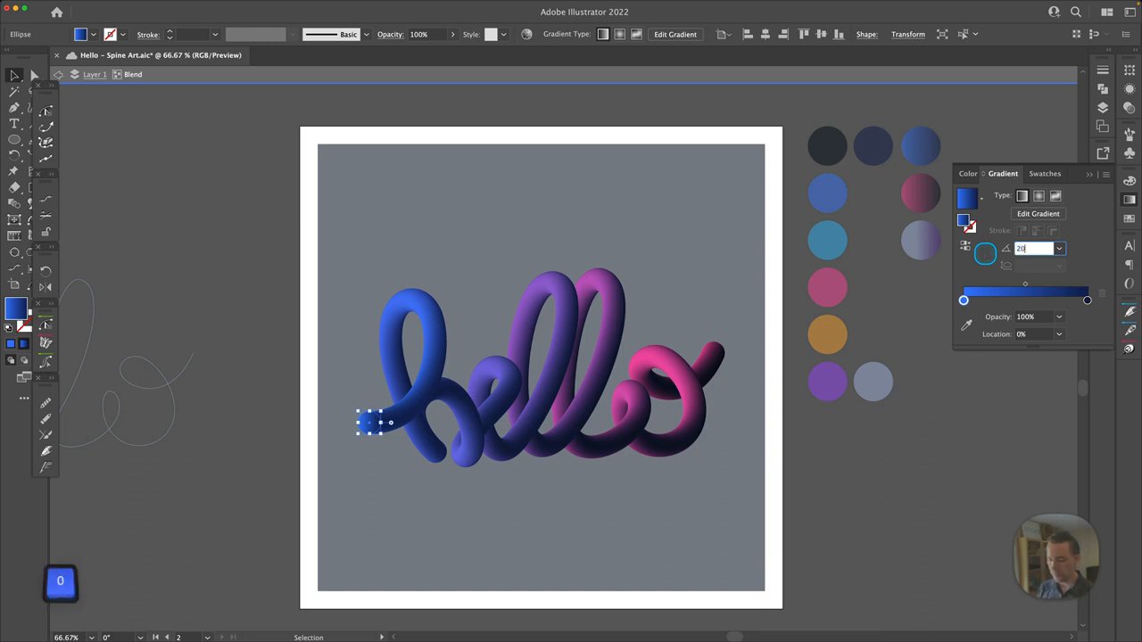
key("Tab")
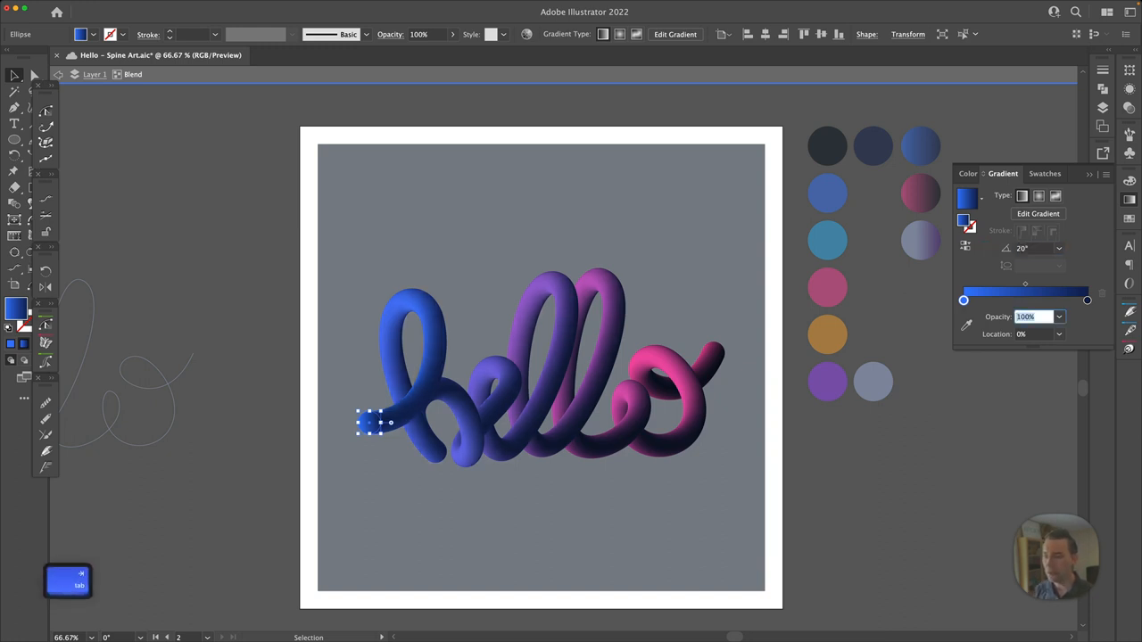
- Set the gradient angle of the pink circle at the blend's end to 20° and exit isolation mode
left_click(715, 349)
left_click(1028, 249)
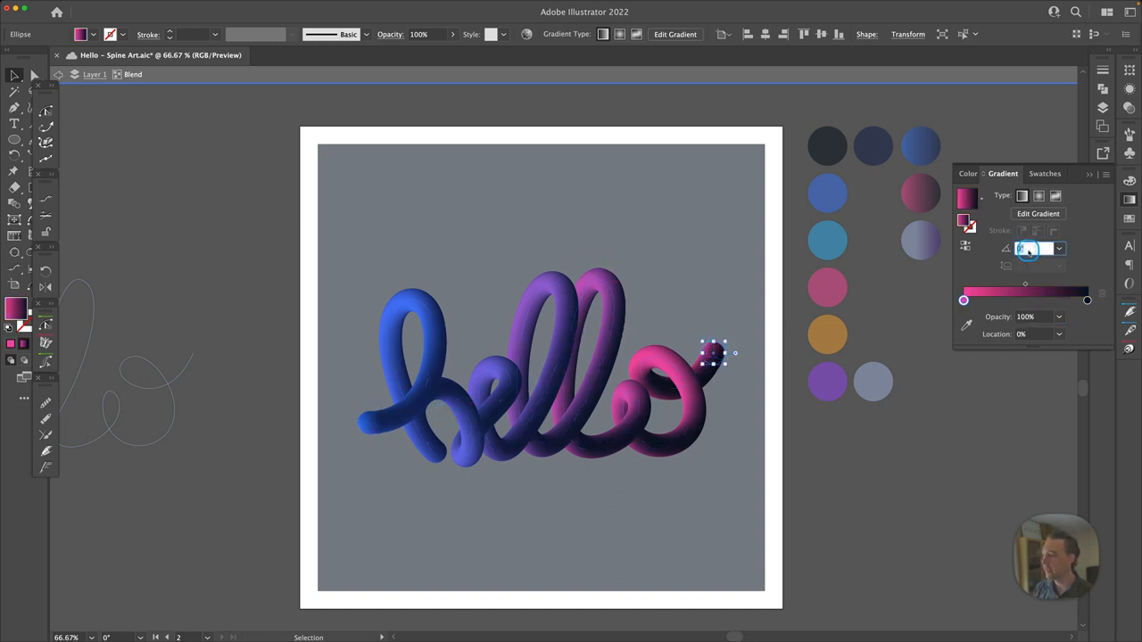
type("20")
key("Tab")
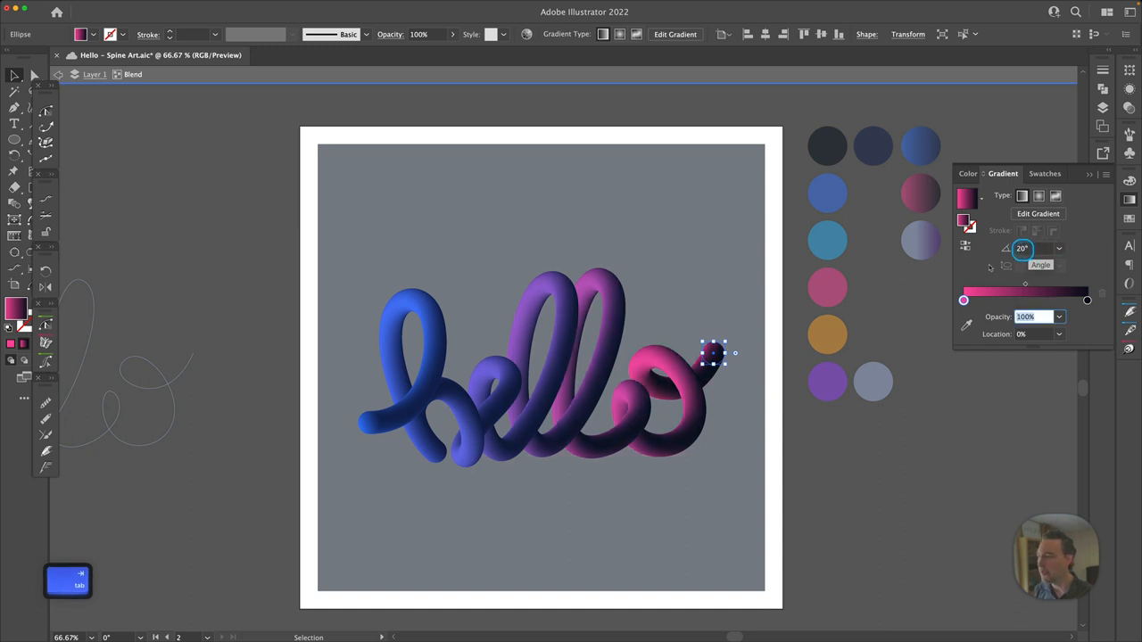
left_click(749, 463)
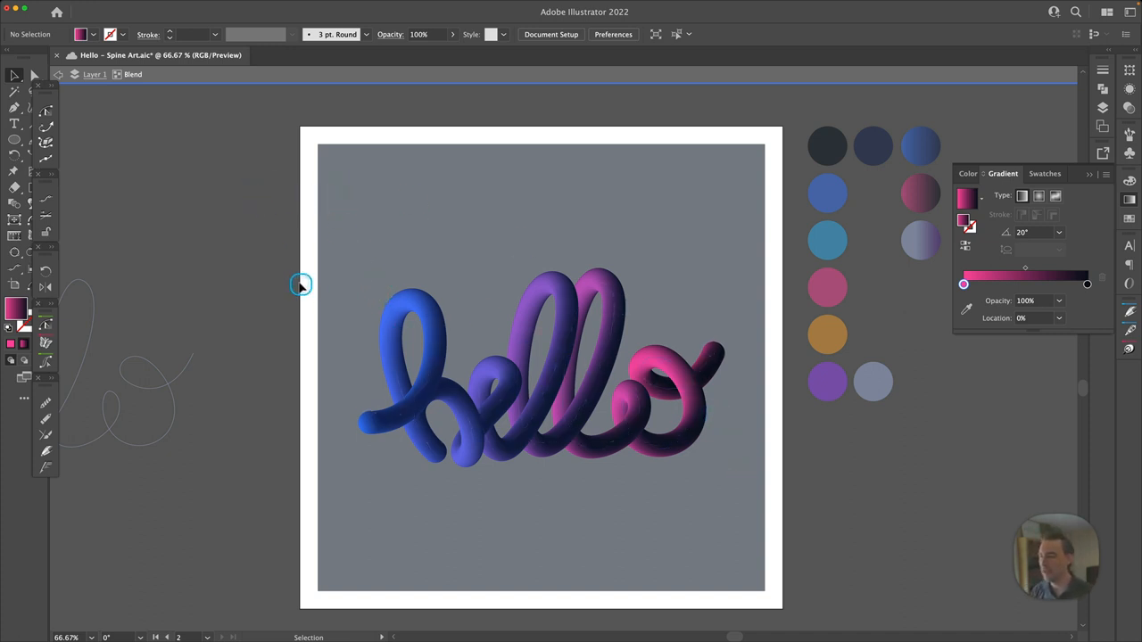
double_click(505, 536)
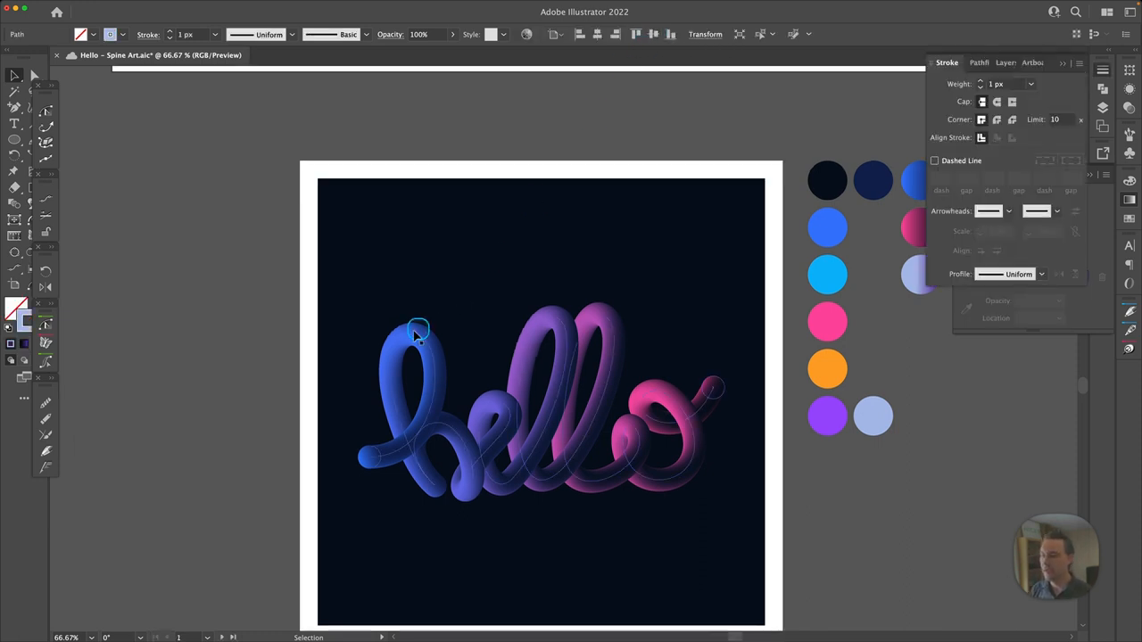
- Bring the spare hello path beside the artboard to the front and center it horizontally over the tubular lettering
key("super+z")
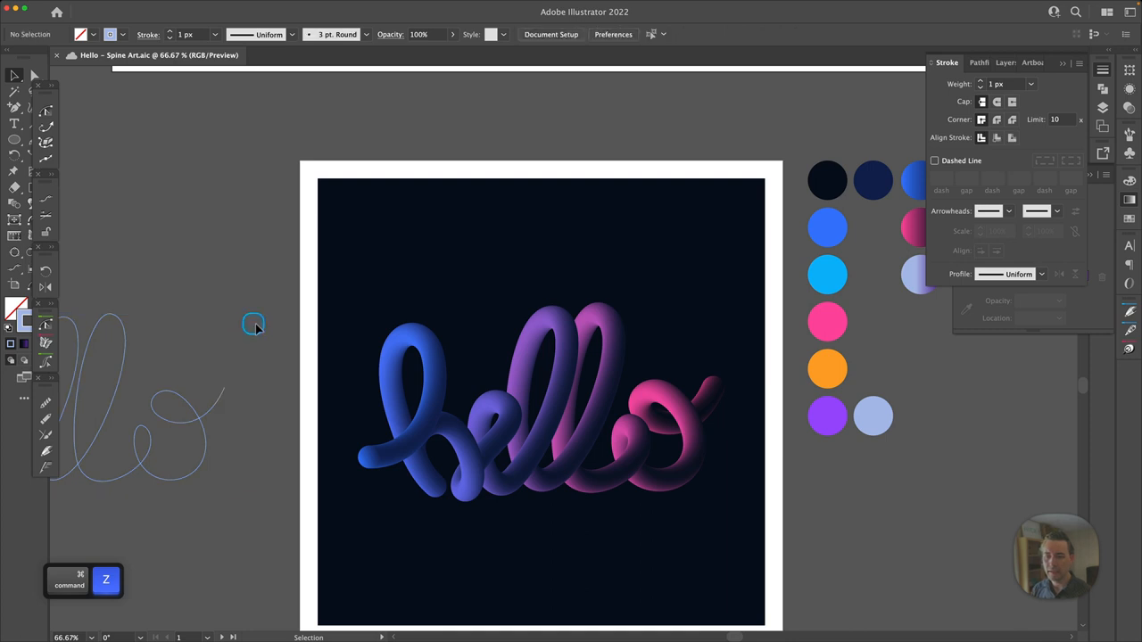
left_click(214, 404)
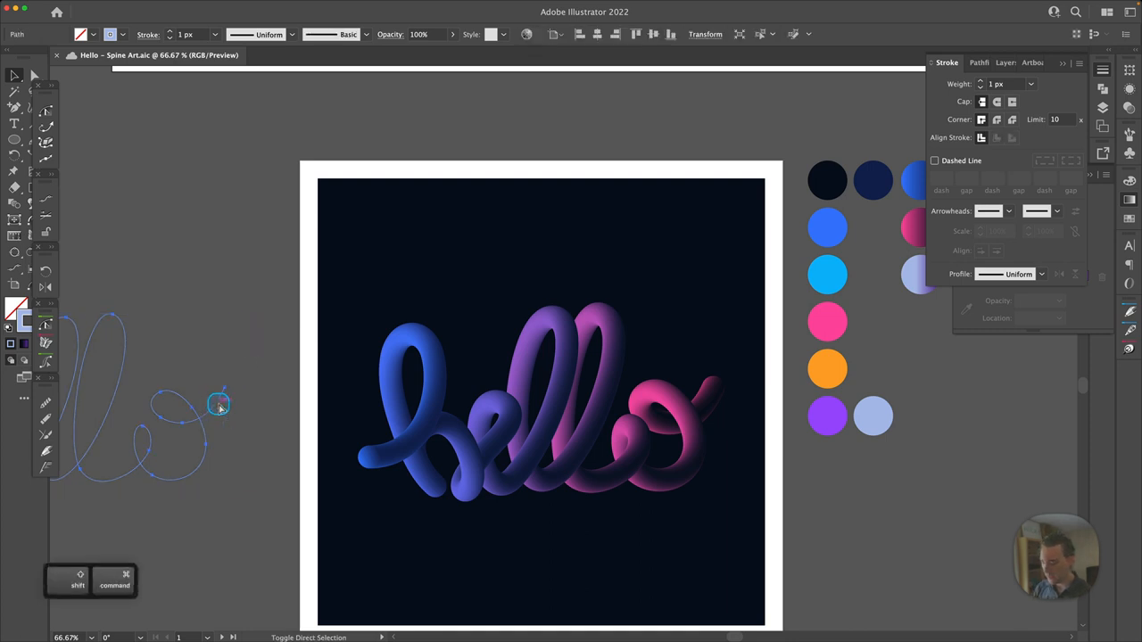
key("shift+super+bracketright")
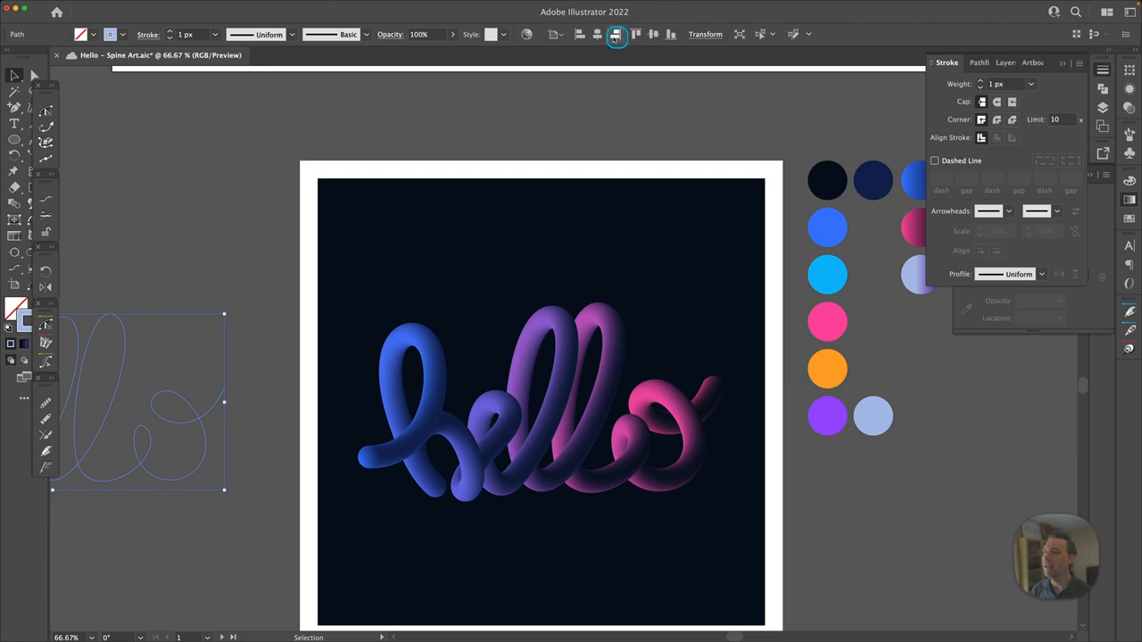
left_click(599, 34)
left_click(219, 363)
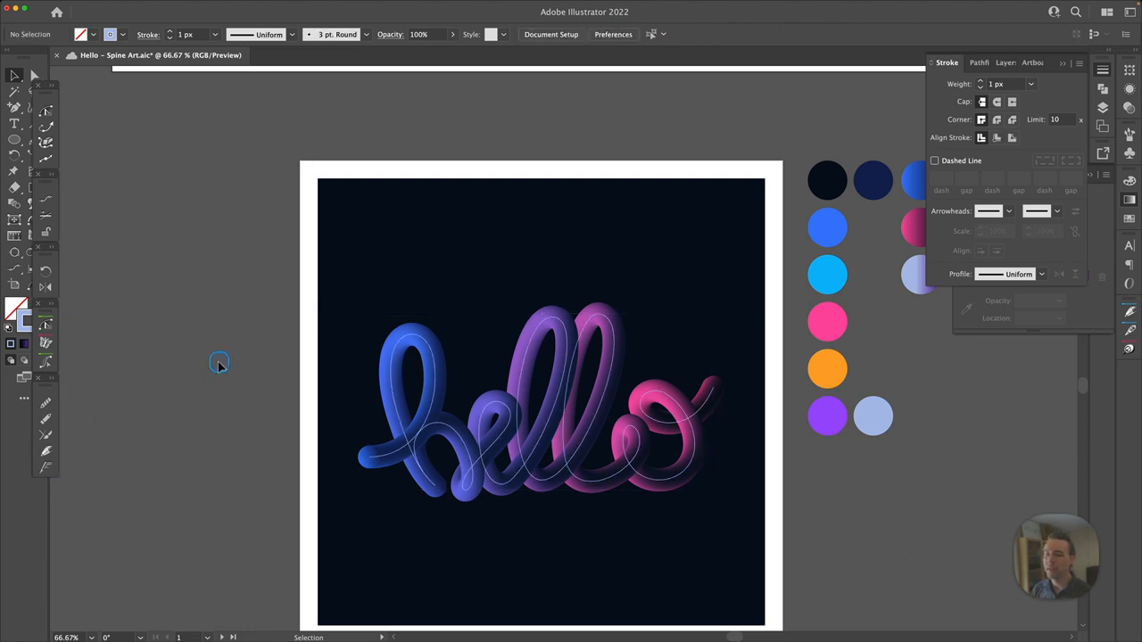
- Offset the thin hello path over the tubular lettering by 40 px with round joins
left_click(404, 430)
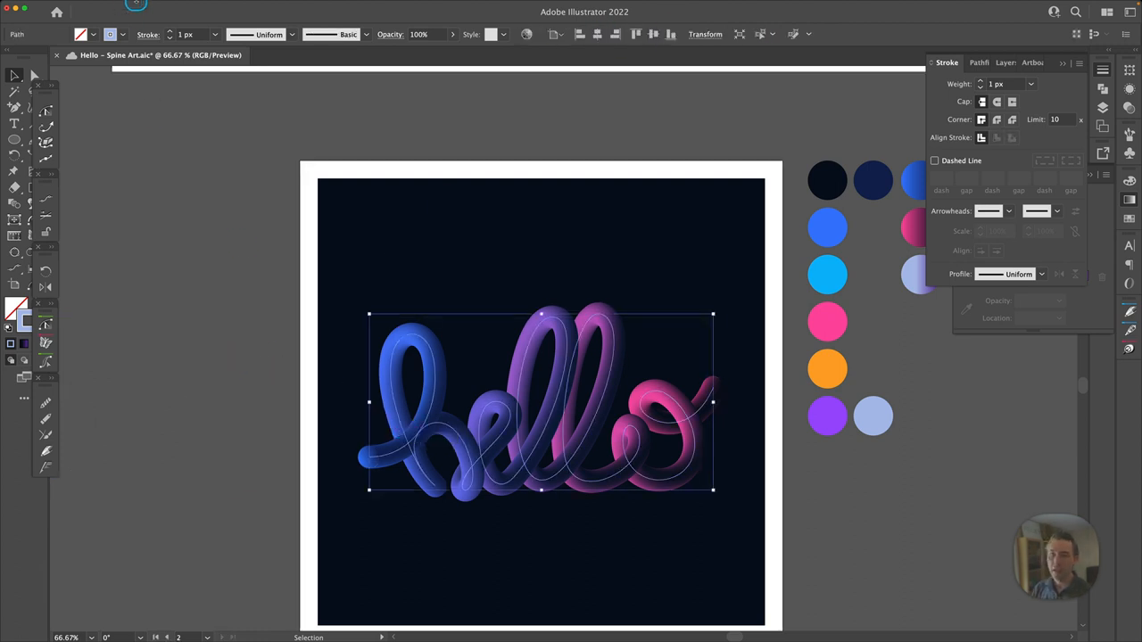
left_click(108, 4)
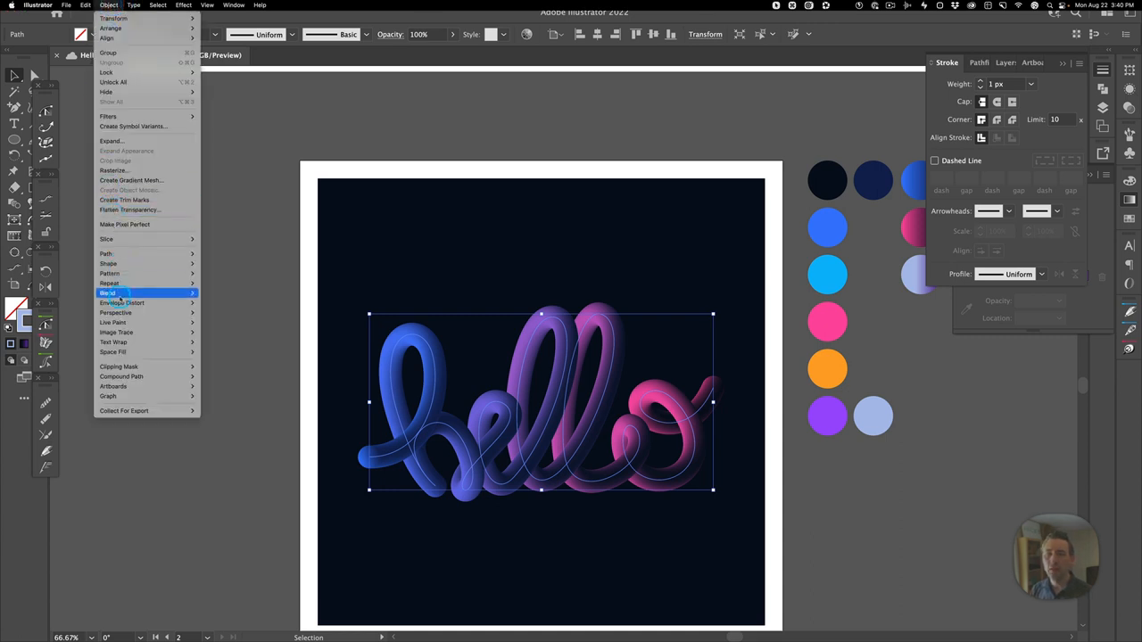
mouse_move(125, 265)
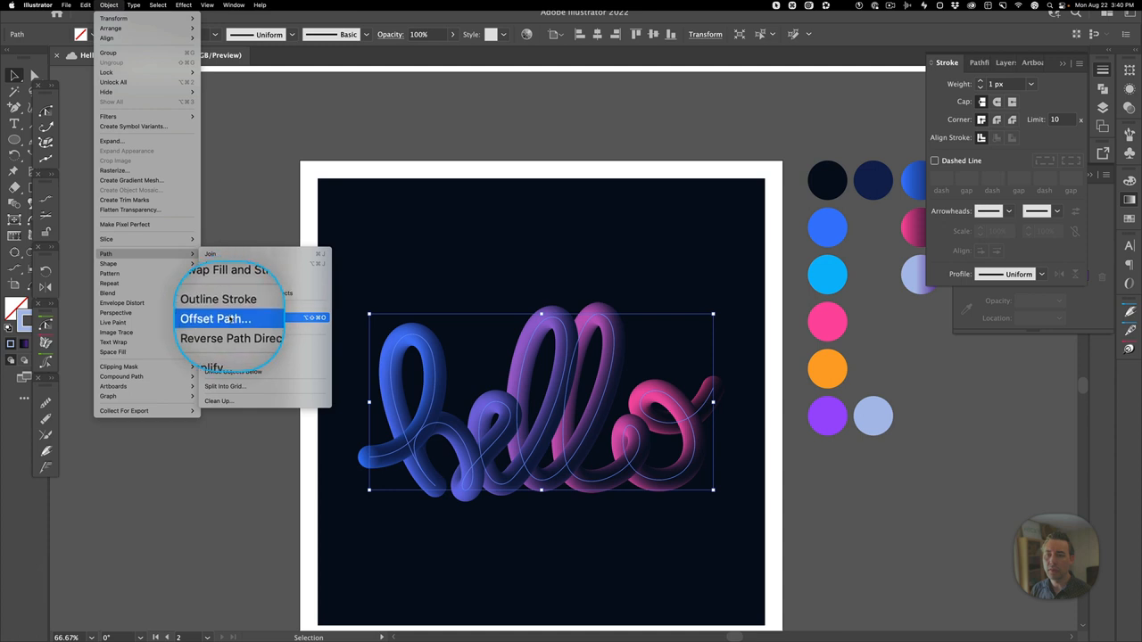
left_click(219, 317)
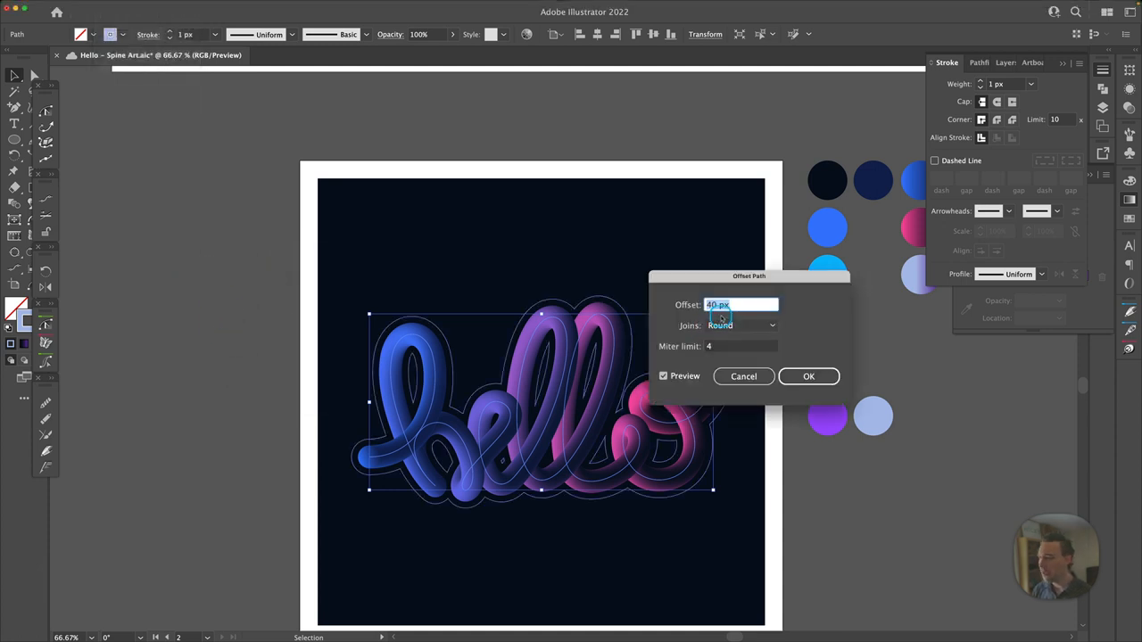
left_click(727, 325)
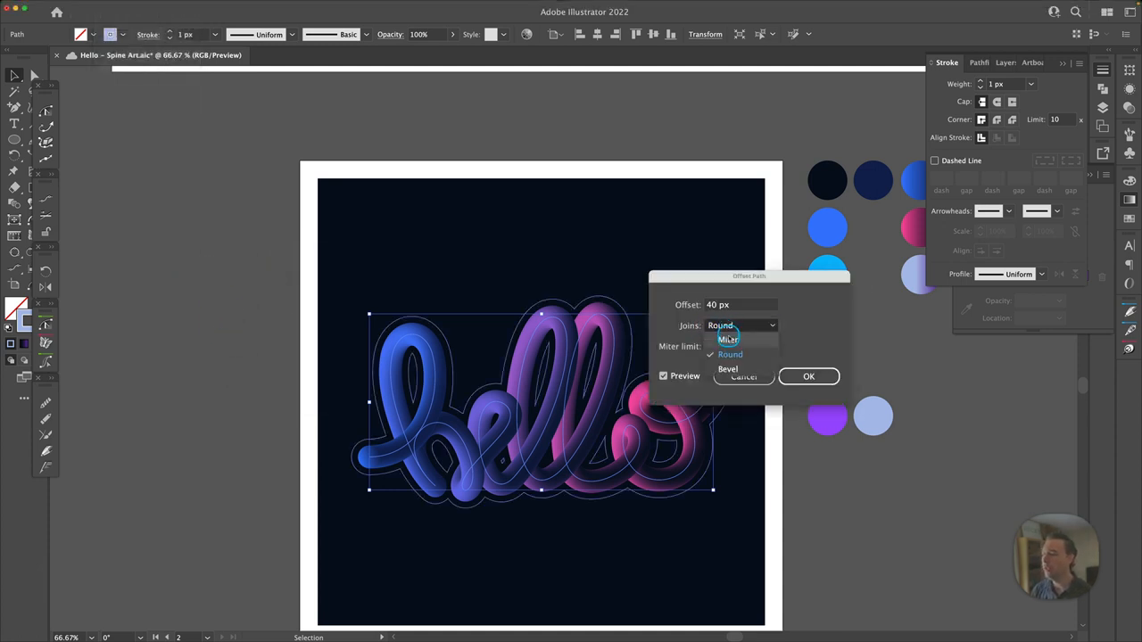
left_click(727, 340)
left_click(726, 325)
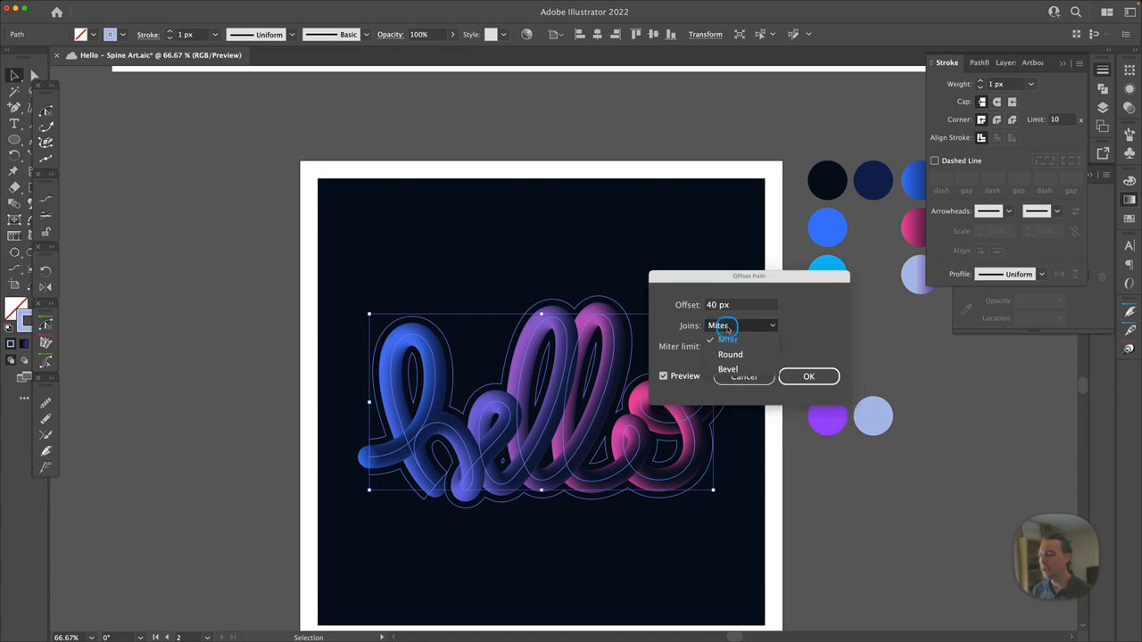
left_click(727, 342)
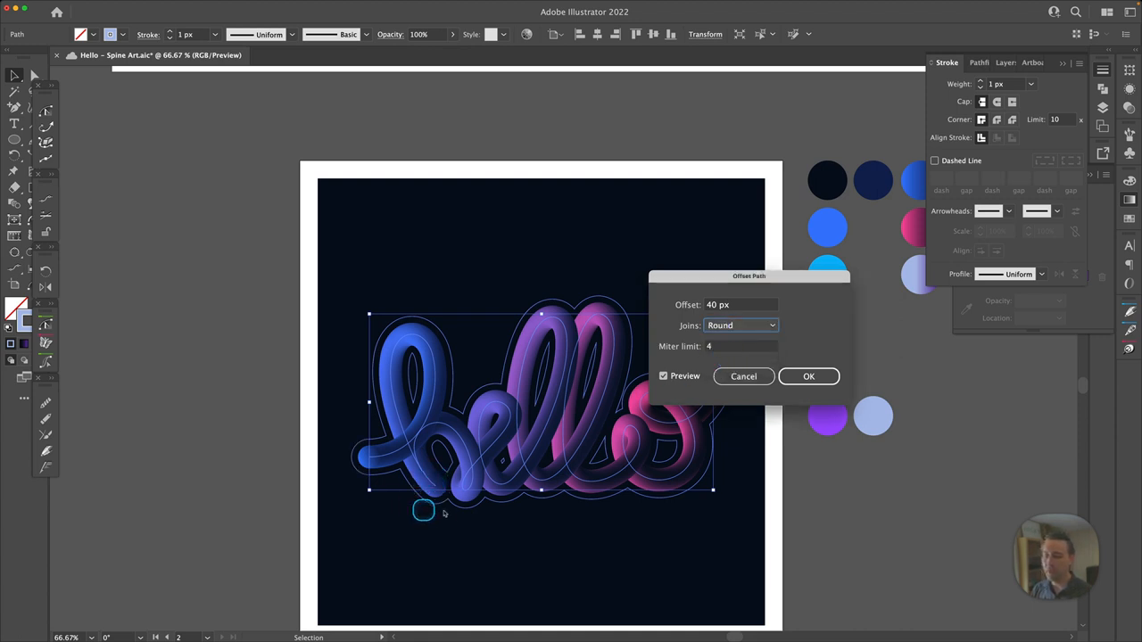
left_click(782, 373)
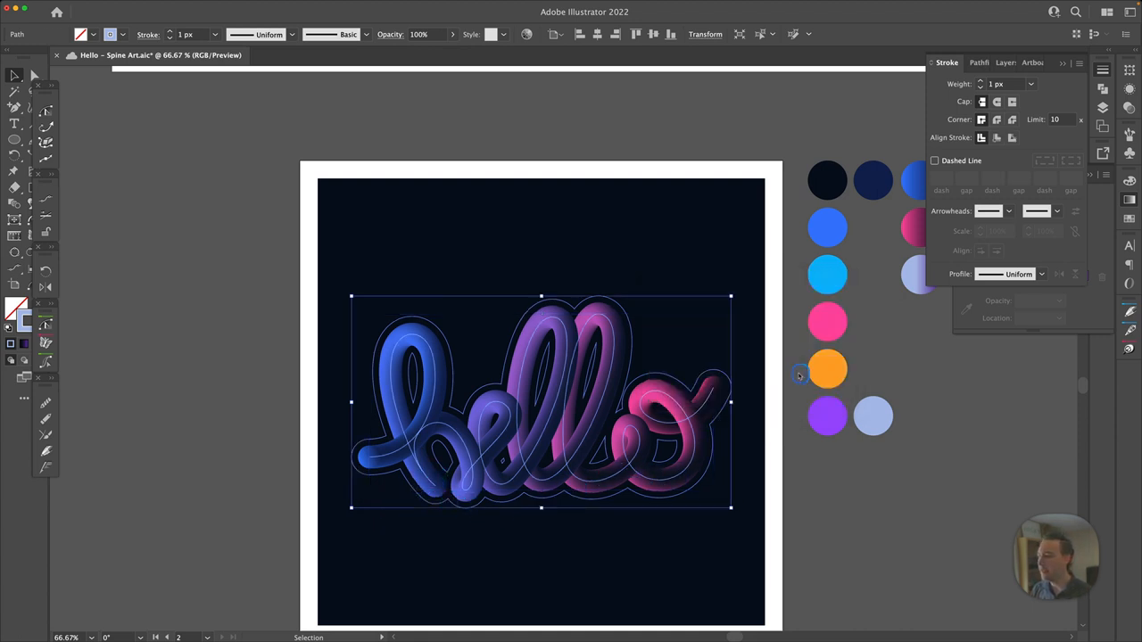
- Move the original hello centerline path off the artboard, leaving only the offset outline around the lettering
left_click_drag(692, 406, 182, 403)
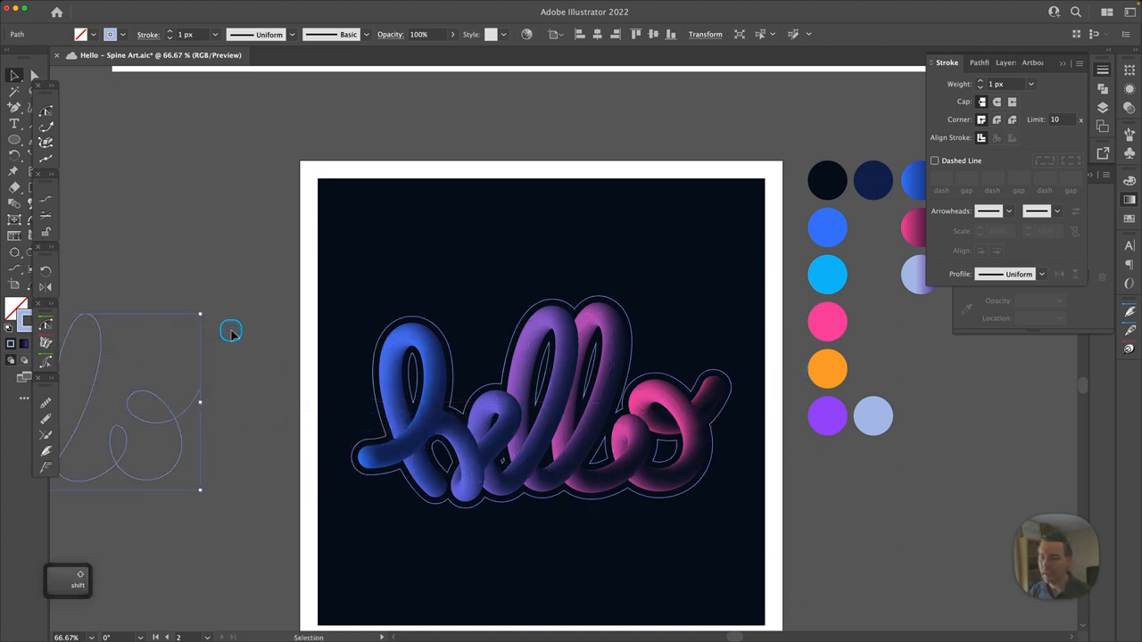
left_click(290, 275)
left_click_drag(259, 504, 384, 484)
left_click_drag(460, 458, 282, 431)
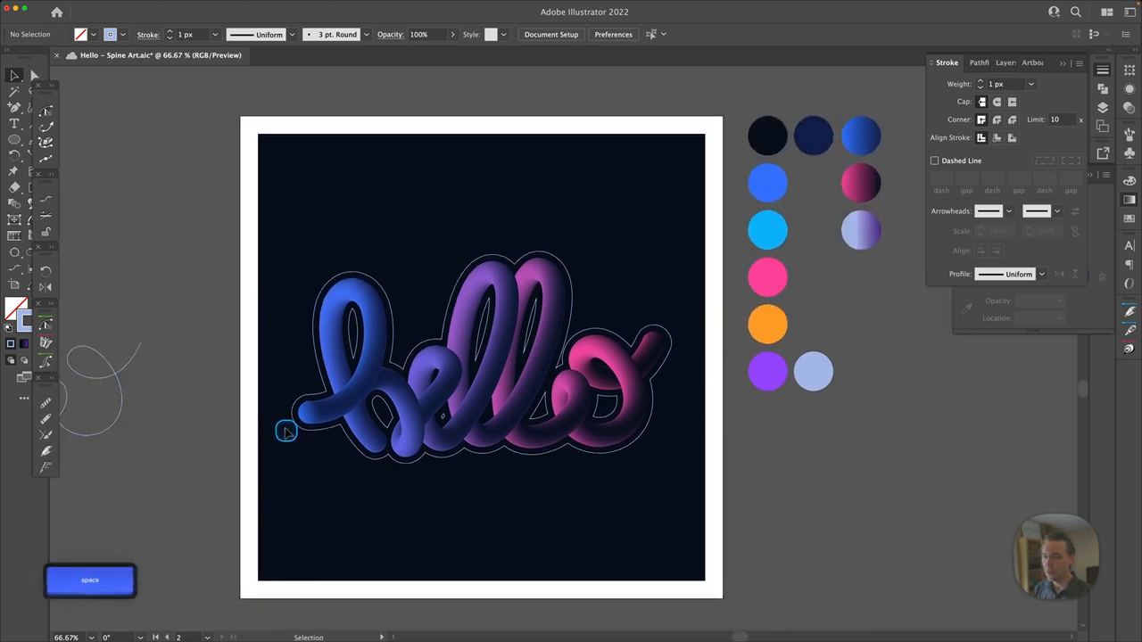
- Release the offset outline's compound path into separate paths and deselect them
left_click(344, 273)
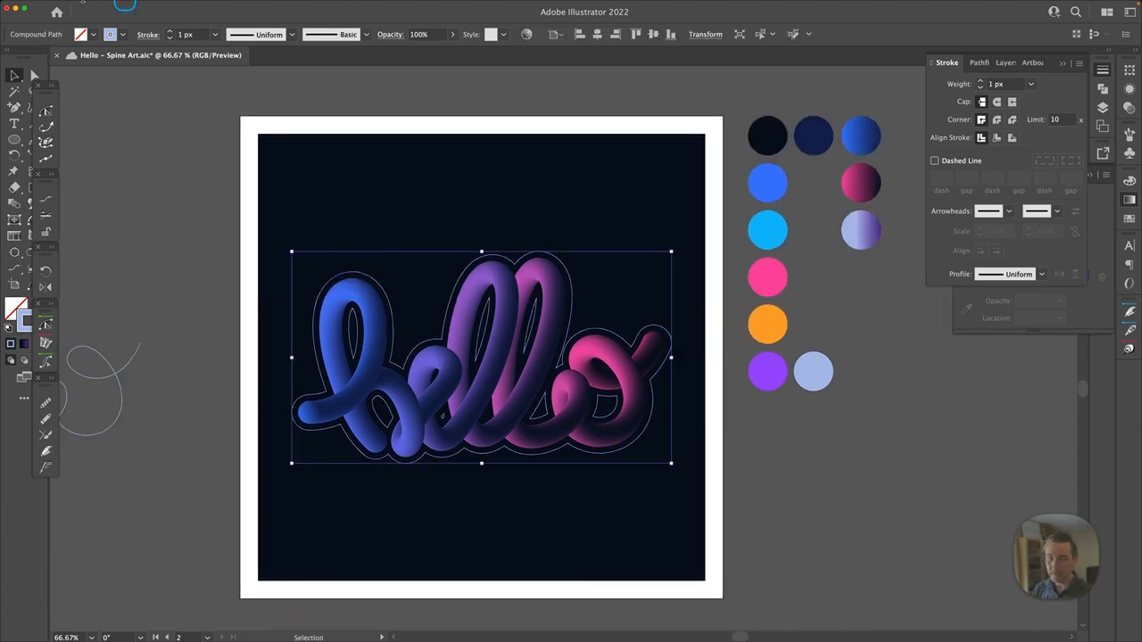
left_click(105, 5)
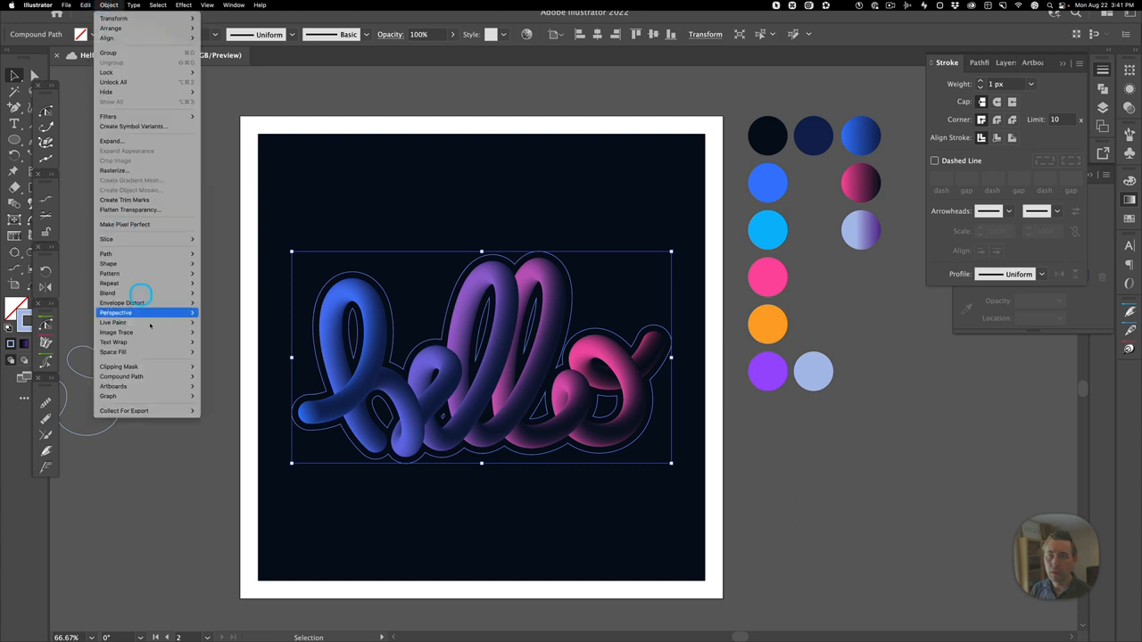
mouse_move(159, 368)
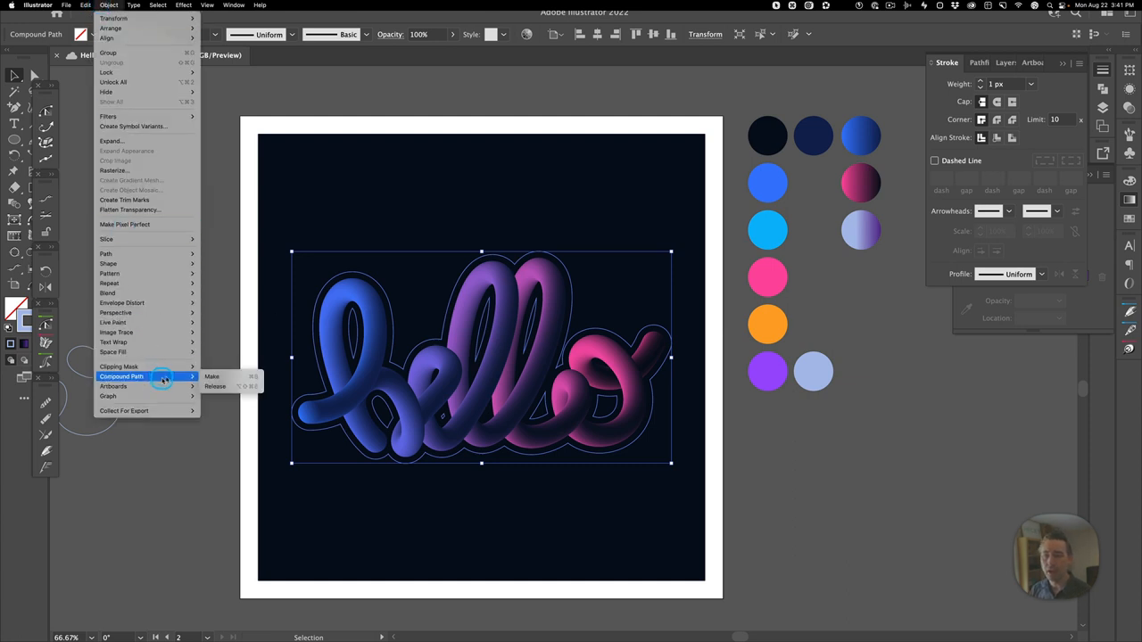
left_click(229, 387)
left_click(197, 428)
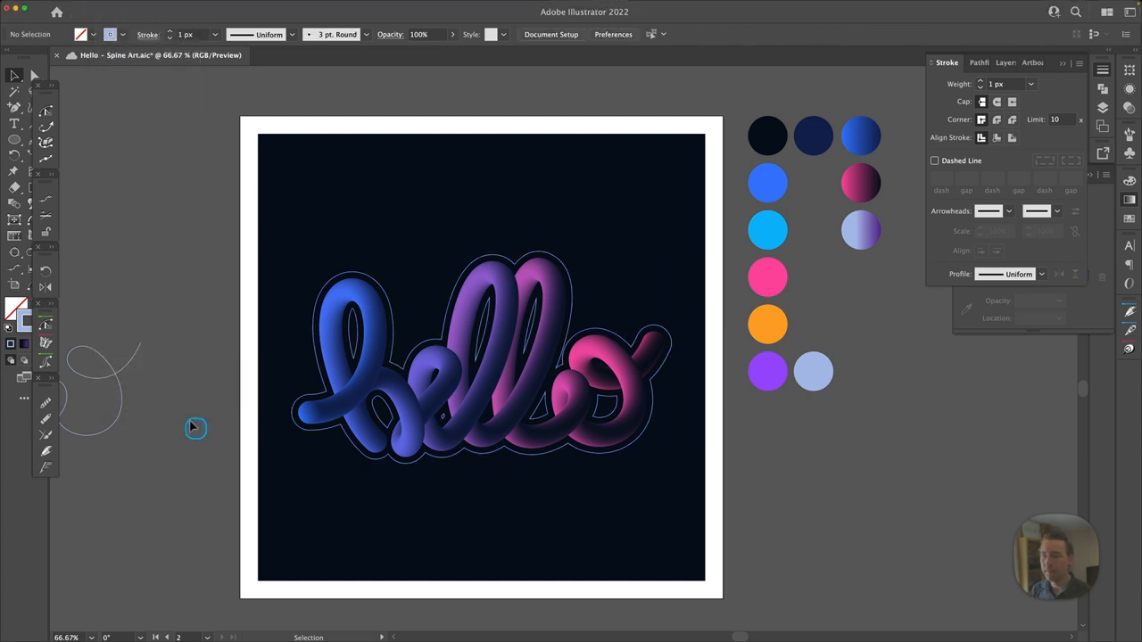
- Check that the outline pieces select individually, and delete the tiny inner shape between the e and the first l
left_click(315, 340)
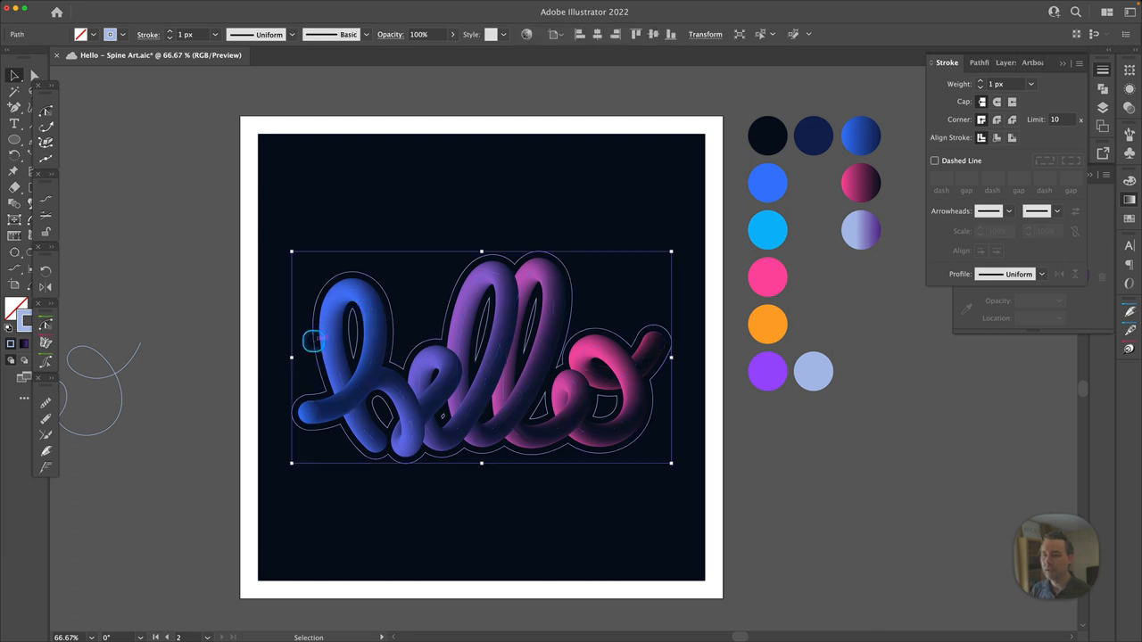
left_click(356, 327)
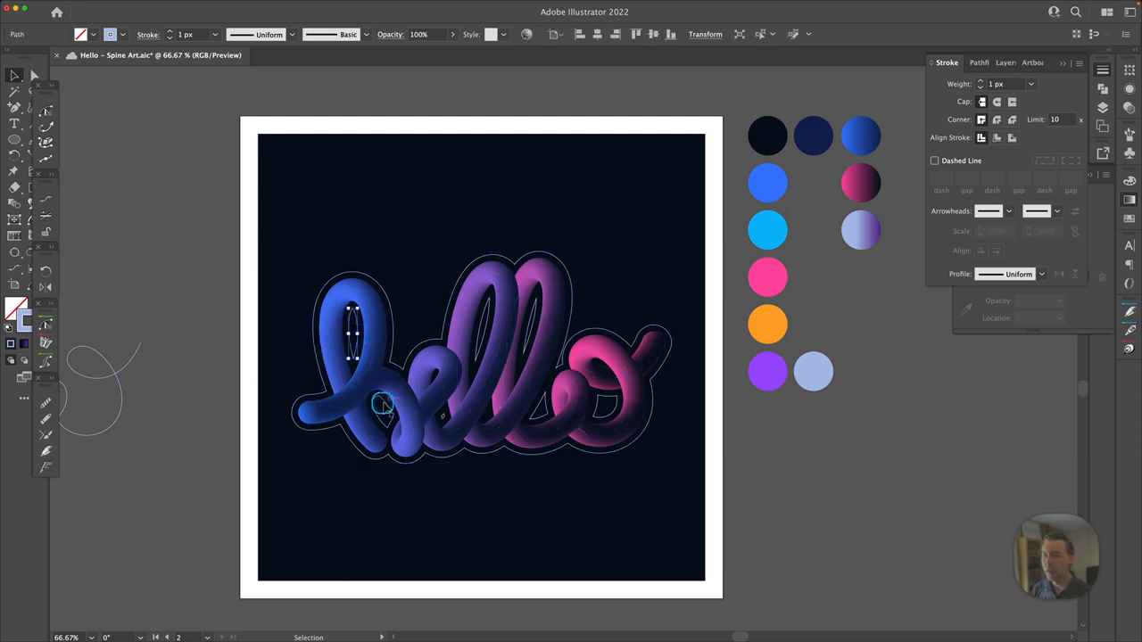
left_click(383, 399)
left_click(445, 416)
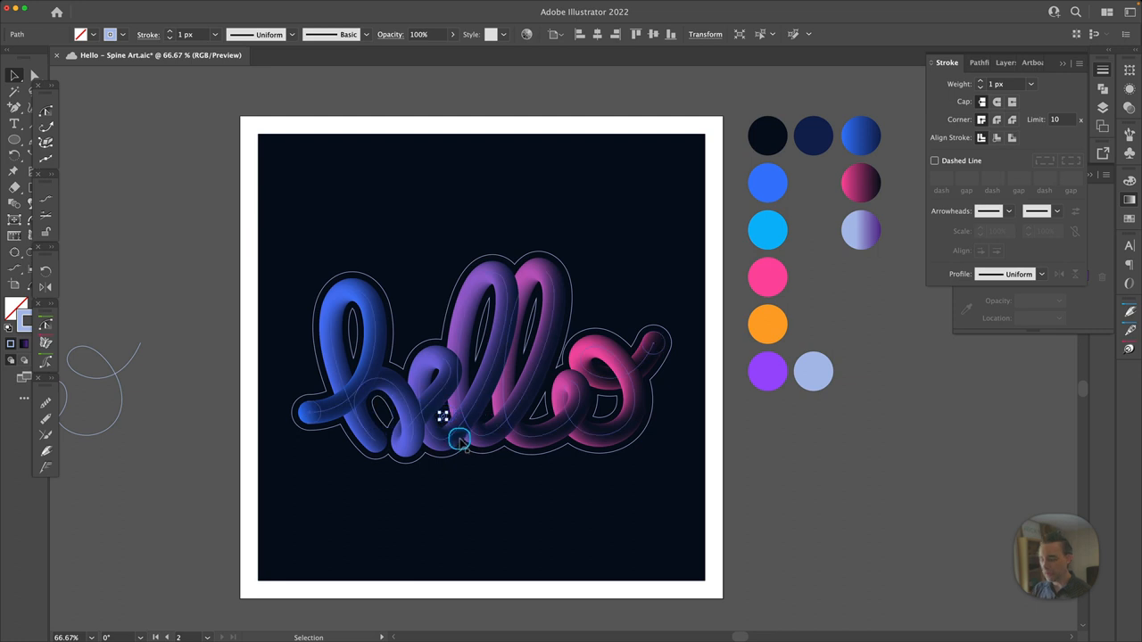
key("BackSpace")
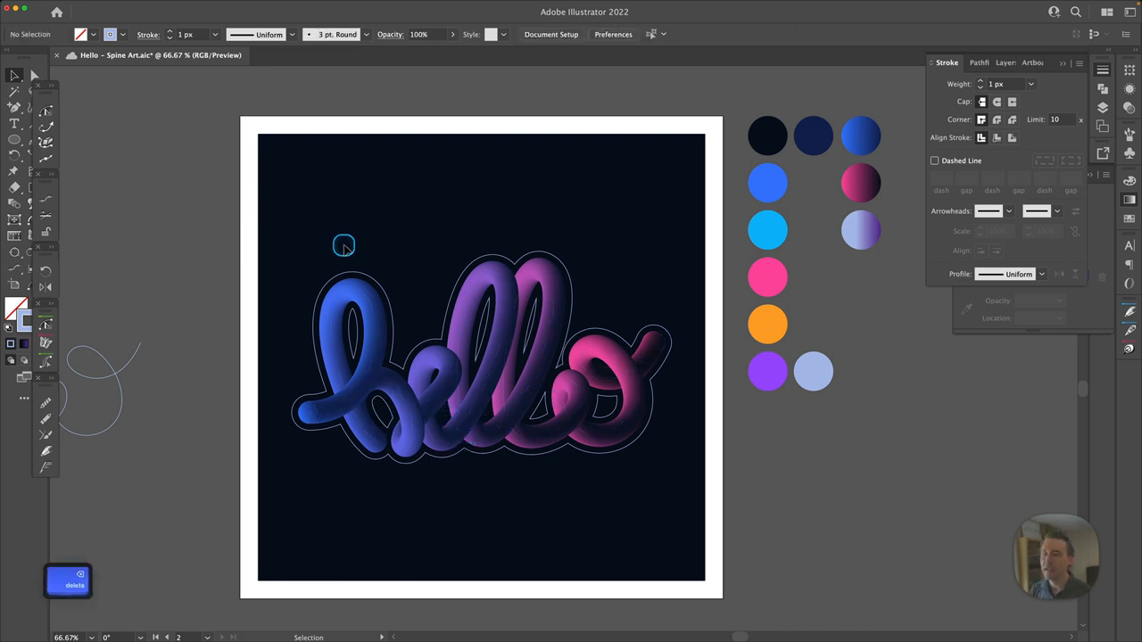
- Using the finished artwork as reference, add anchor points beside the top of the h and delete outline segments to isolate a short arc
scroll(343, 247, "up", 10)
key("a")
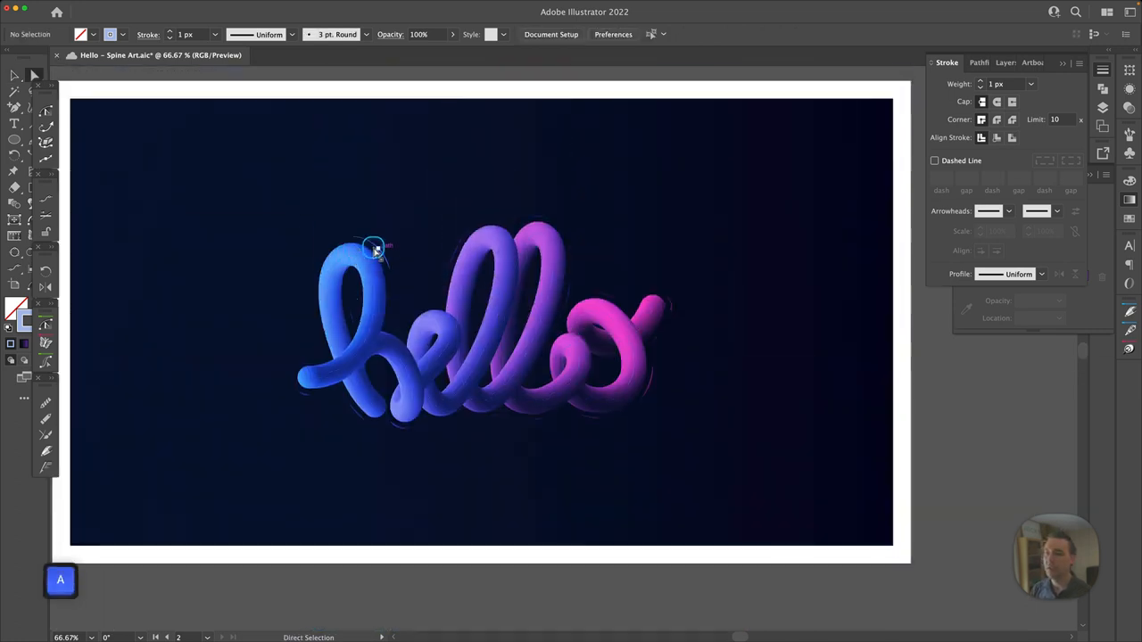
left_click(374, 248)
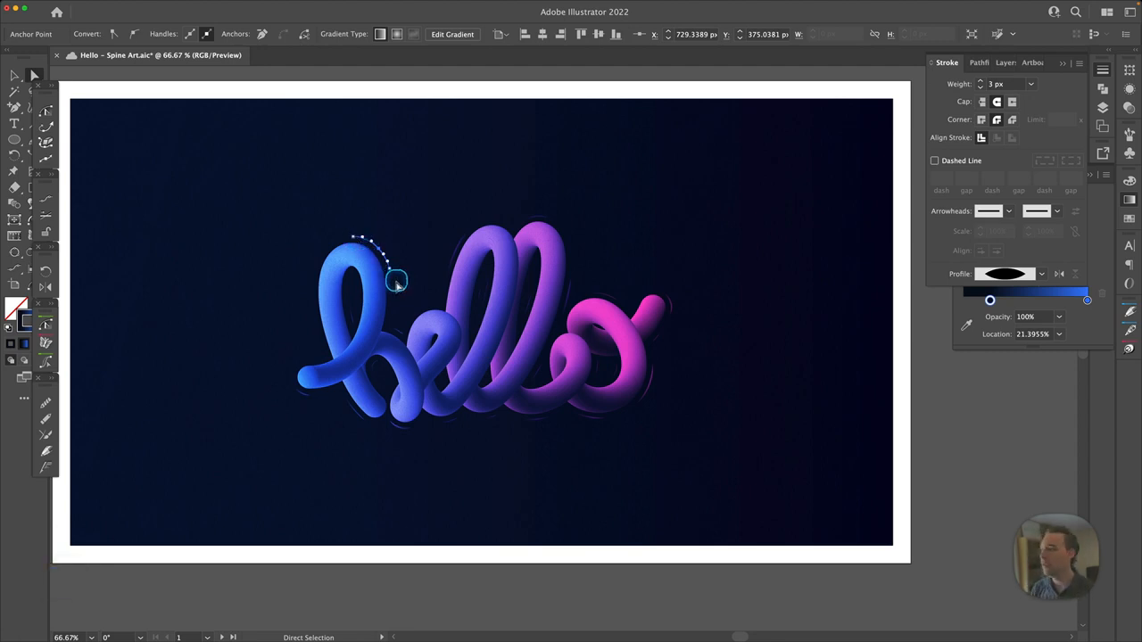
scroll(392, 285, "down", 10)
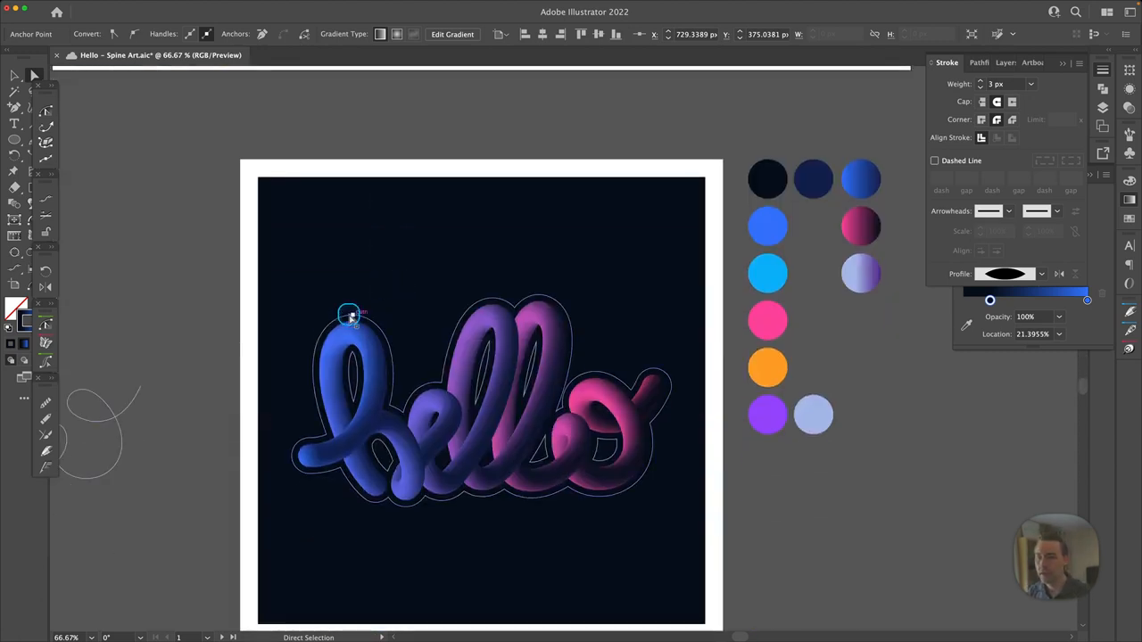
left_click(352, 317)
key("=")
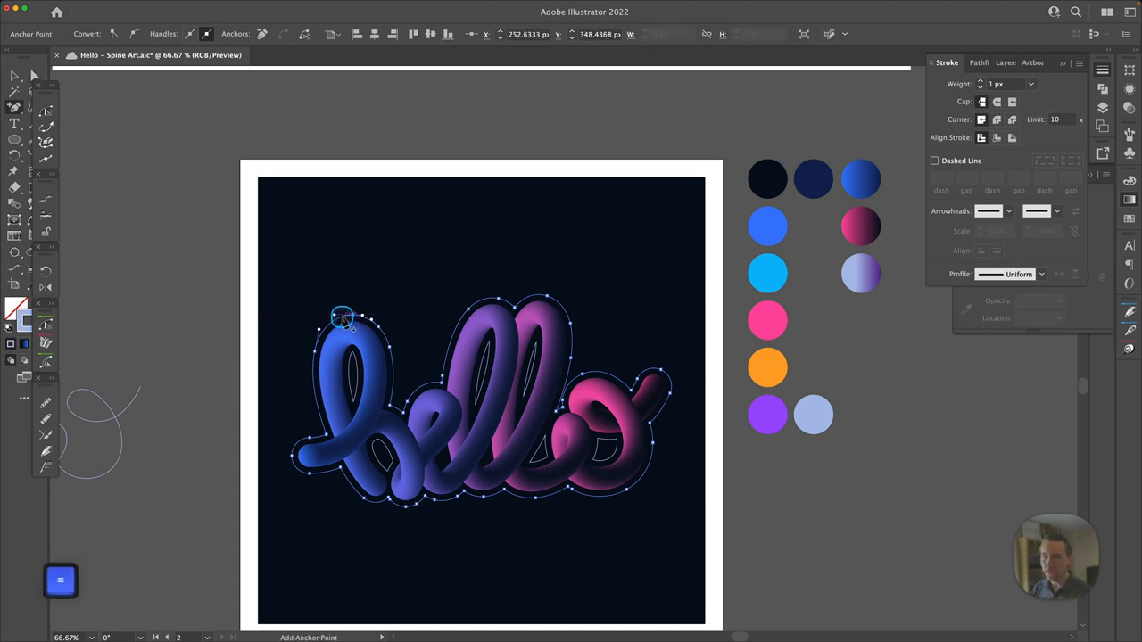
left_click(339, 319)
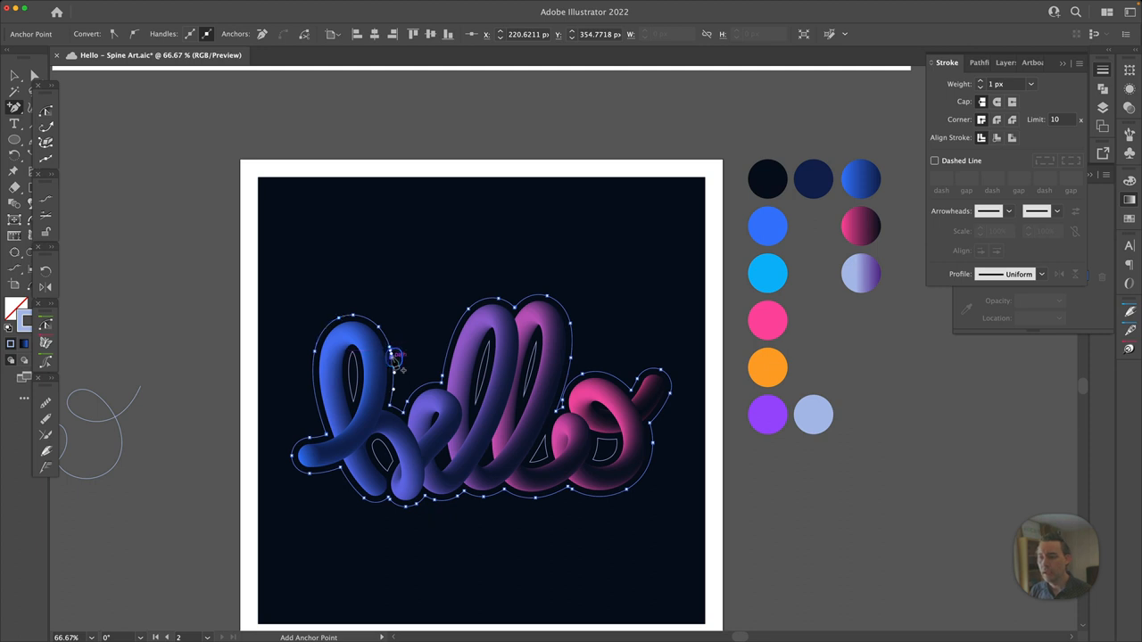
left_click(393, 356)
key("a")
key("BackSpace")
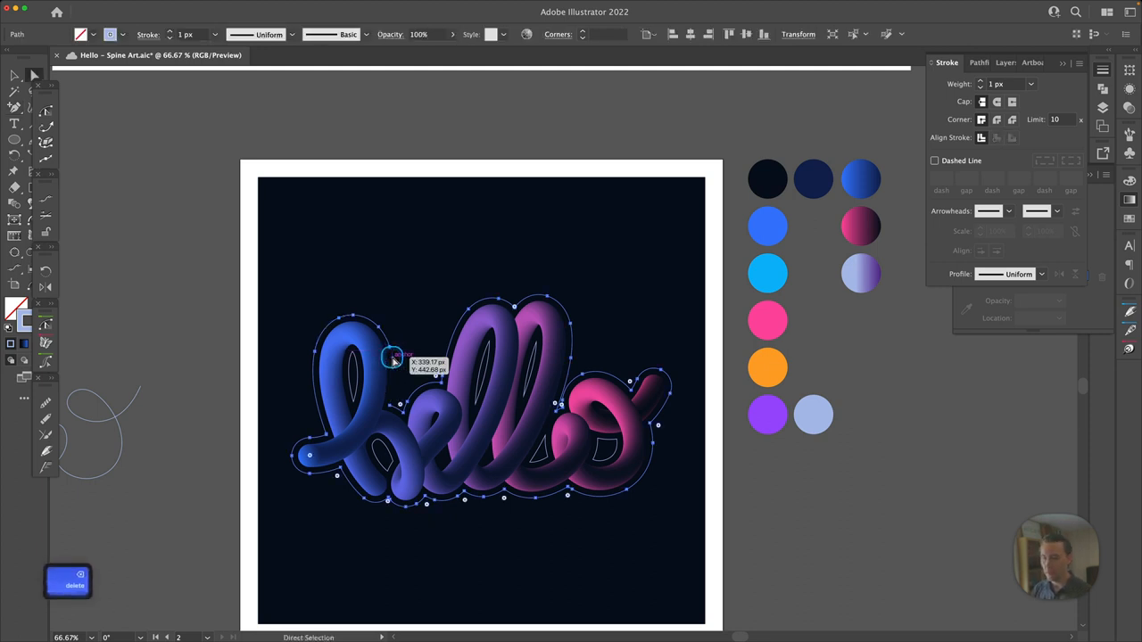
left_click(166, 298)
- Apply the dark-to-blue linear gradient to the stroke of the short arc above the h
left_click(376, 322)
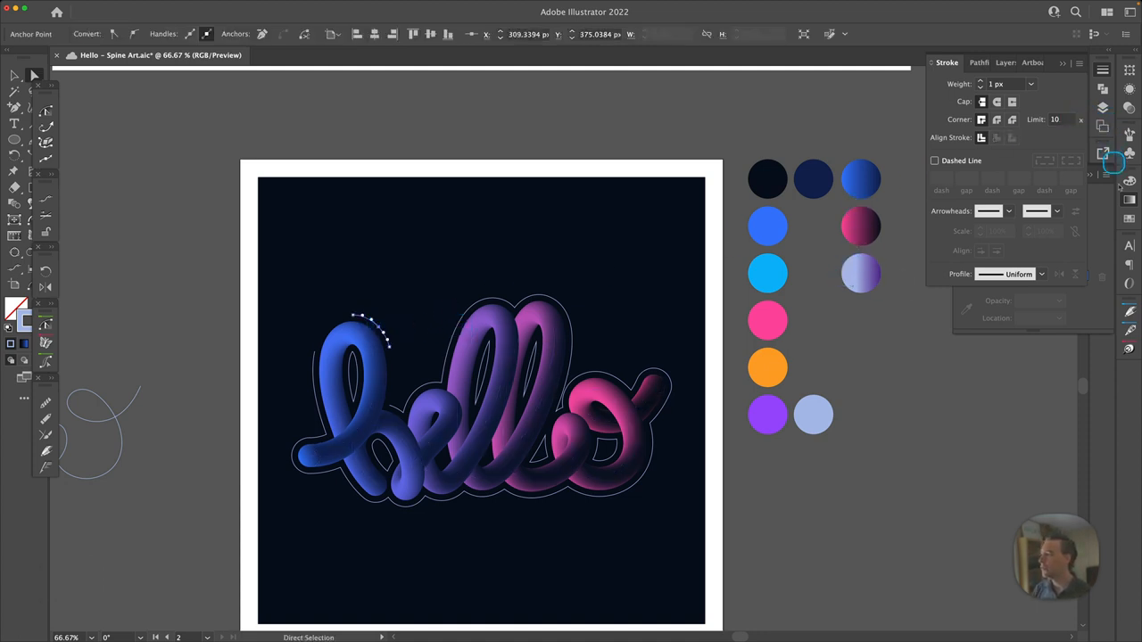
left_click(1128, 202)
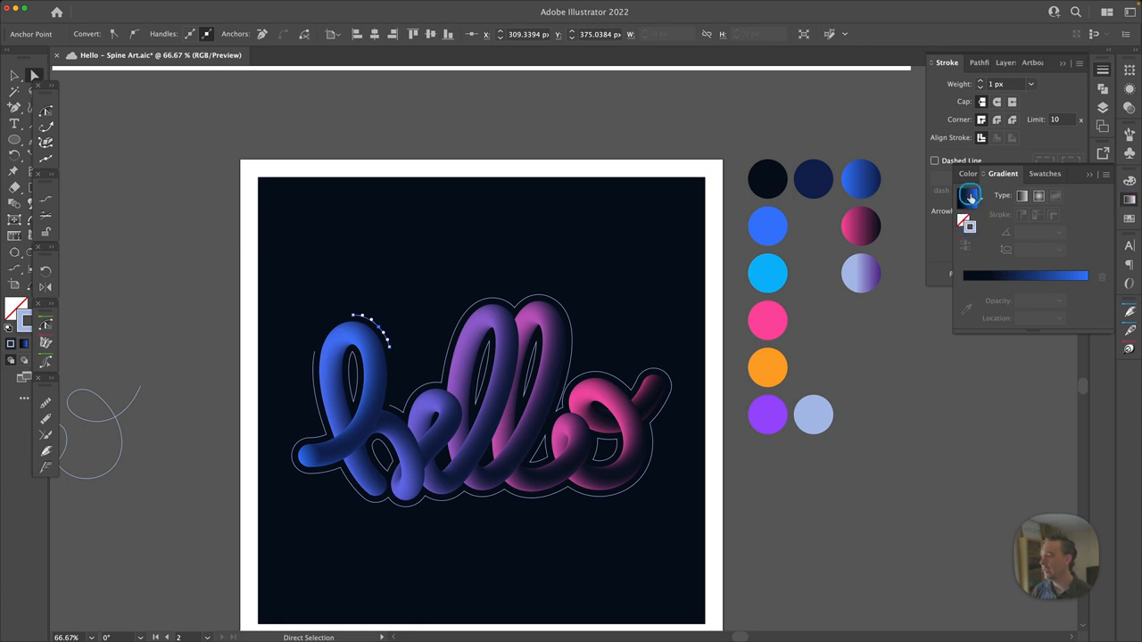
left_click(971, 196)
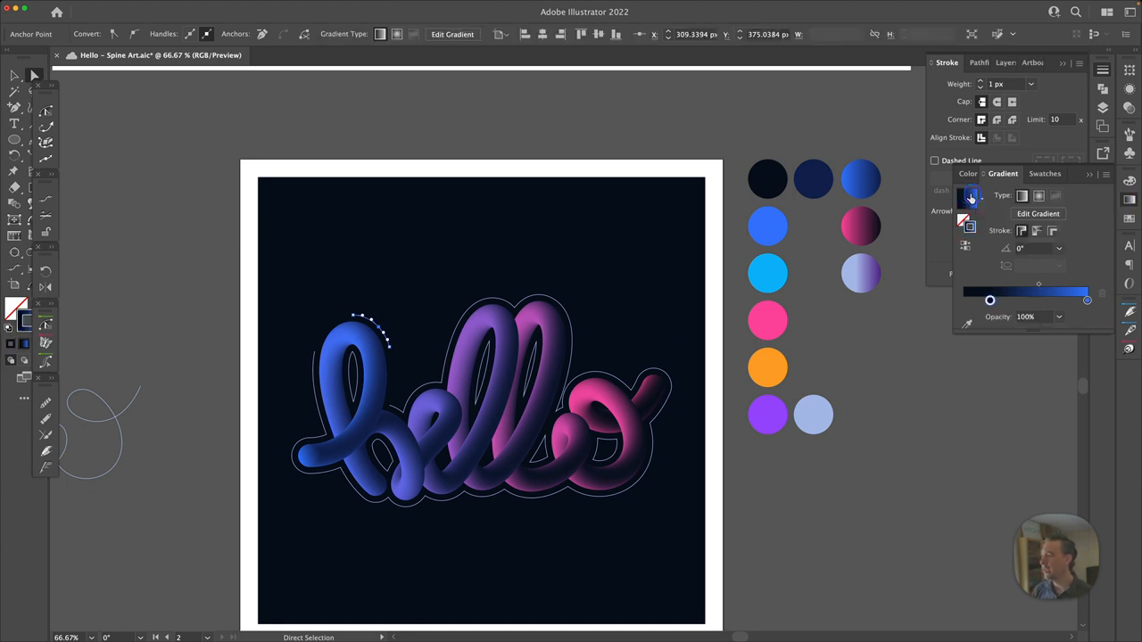
left_click(839, 350)
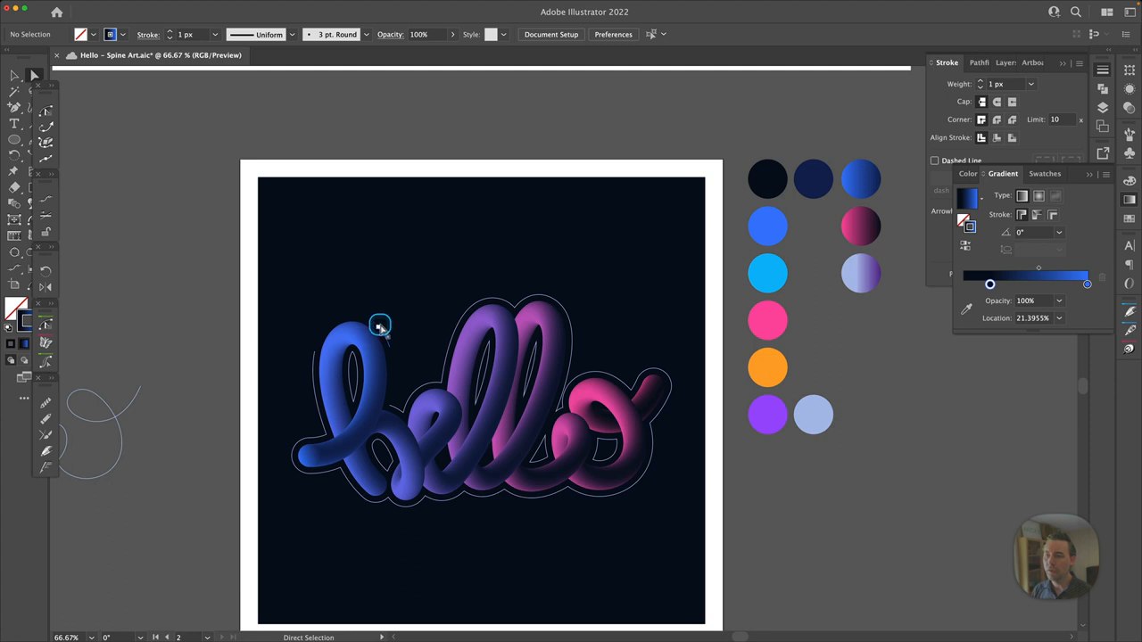
- Give the short arc above the h a round cap, round corners and a 3 px stroke weight
key("v")
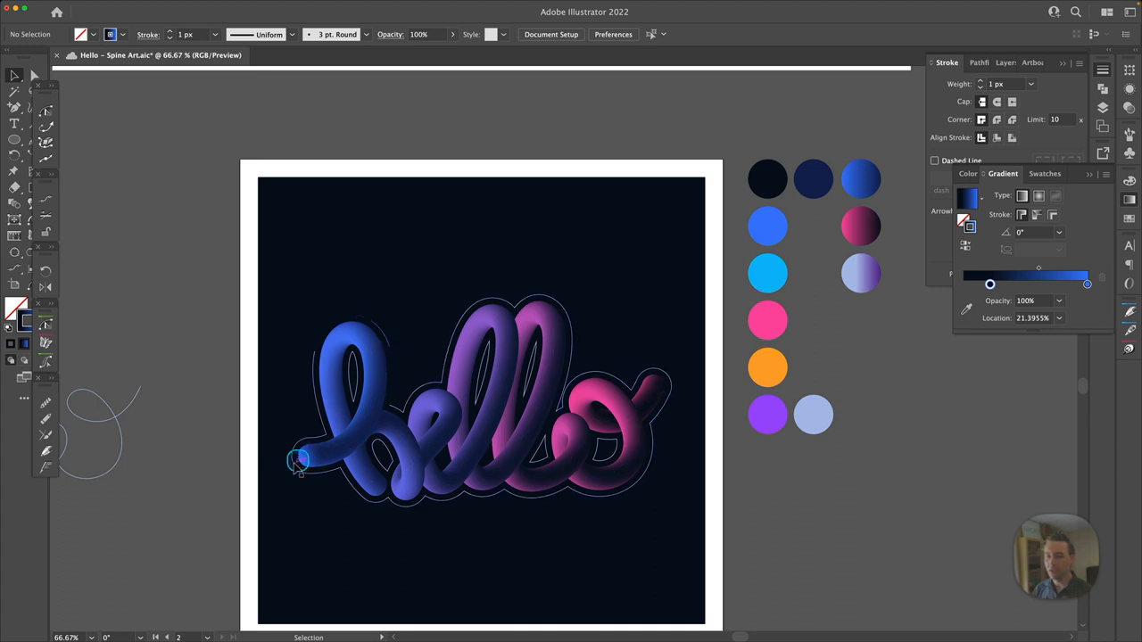
left_click(381, 325)
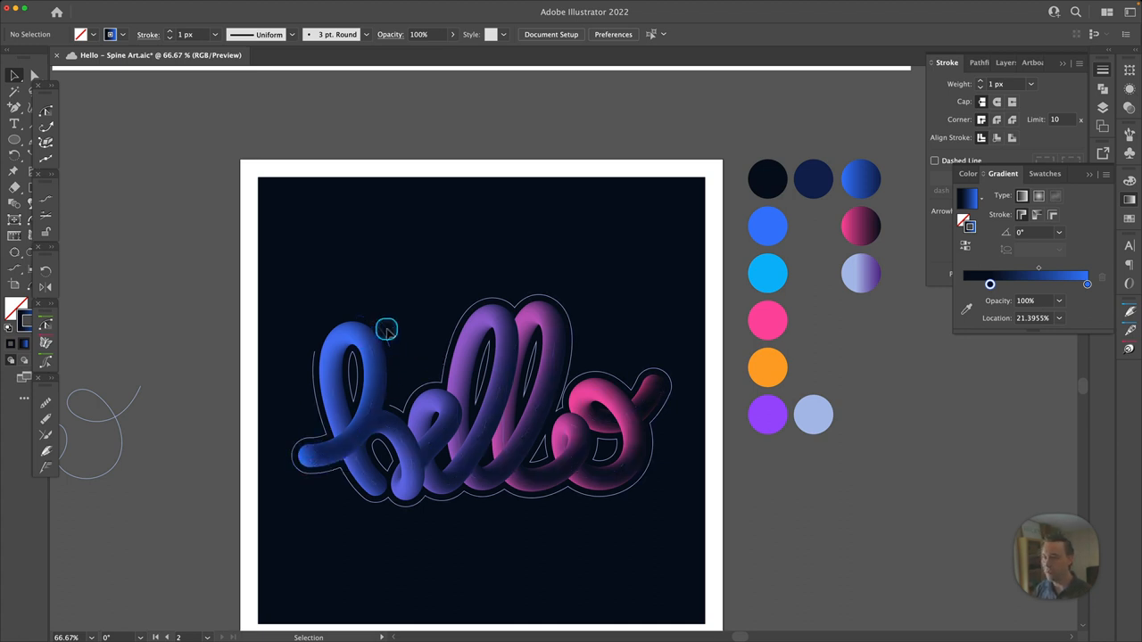
left_click(1006, 138)
left_click(996, 100)
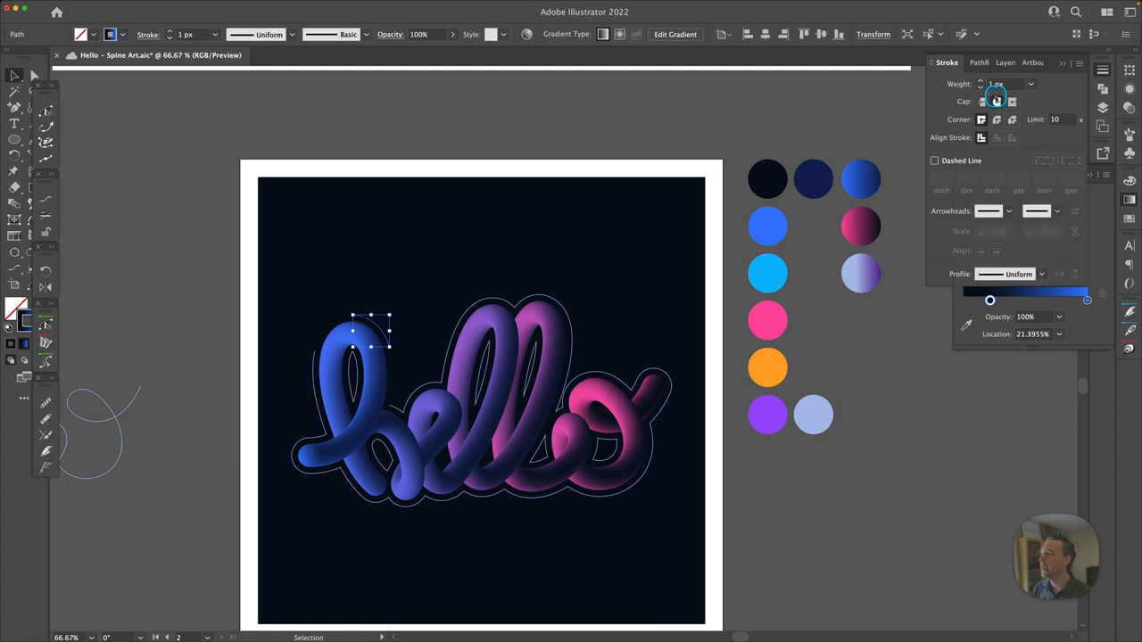
left_click(996, 120)
left_click(1005, 83)
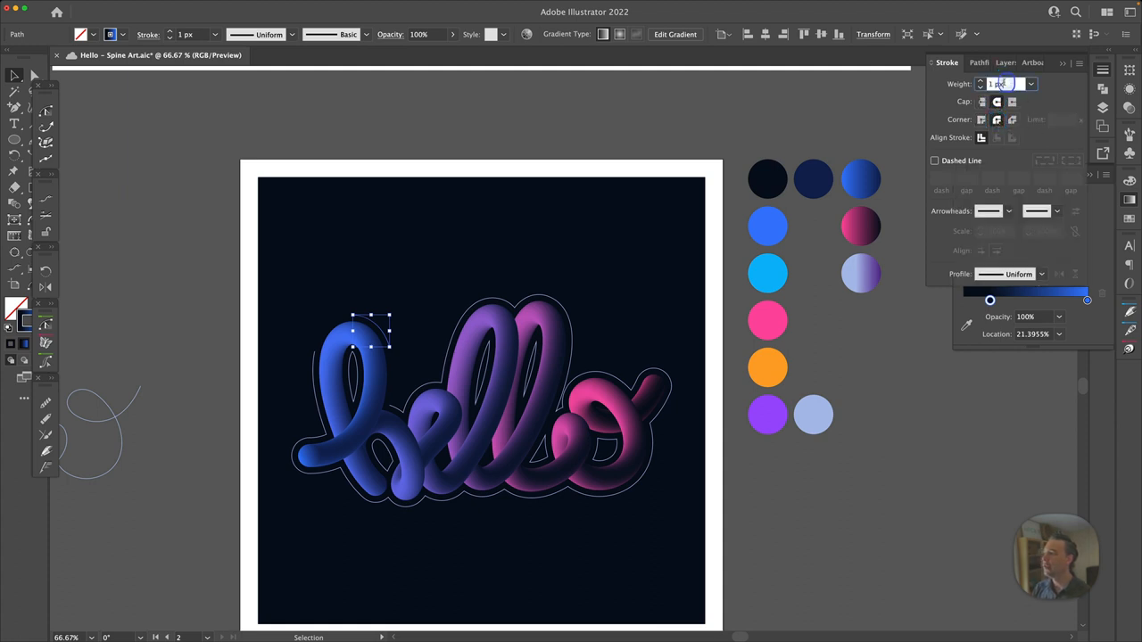
type("3")
key("Tab")
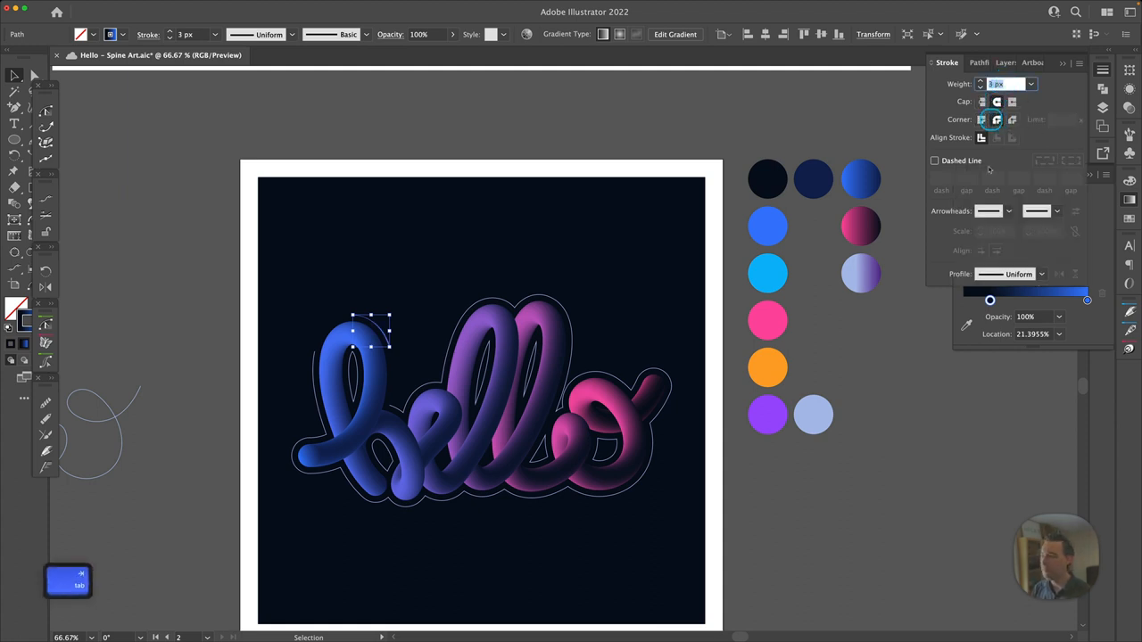
- Apply the elliptical width profile that tapers at both ends to the arc's stroke and deselect it
left_click(1004, 274)
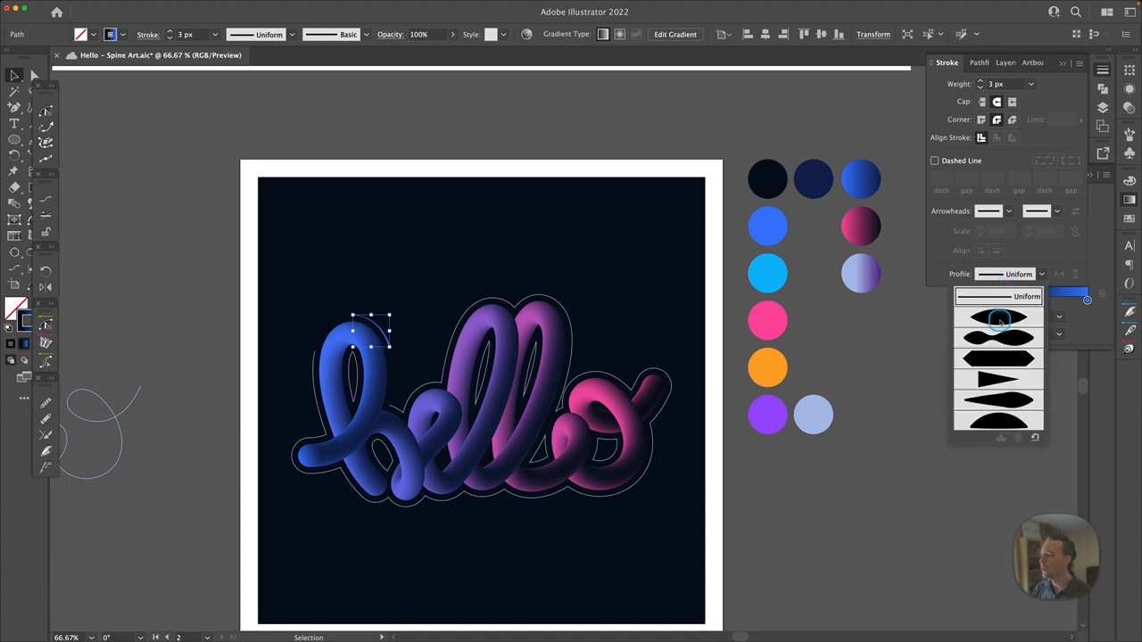
left_click(999, 318)
left_click(194, 295)
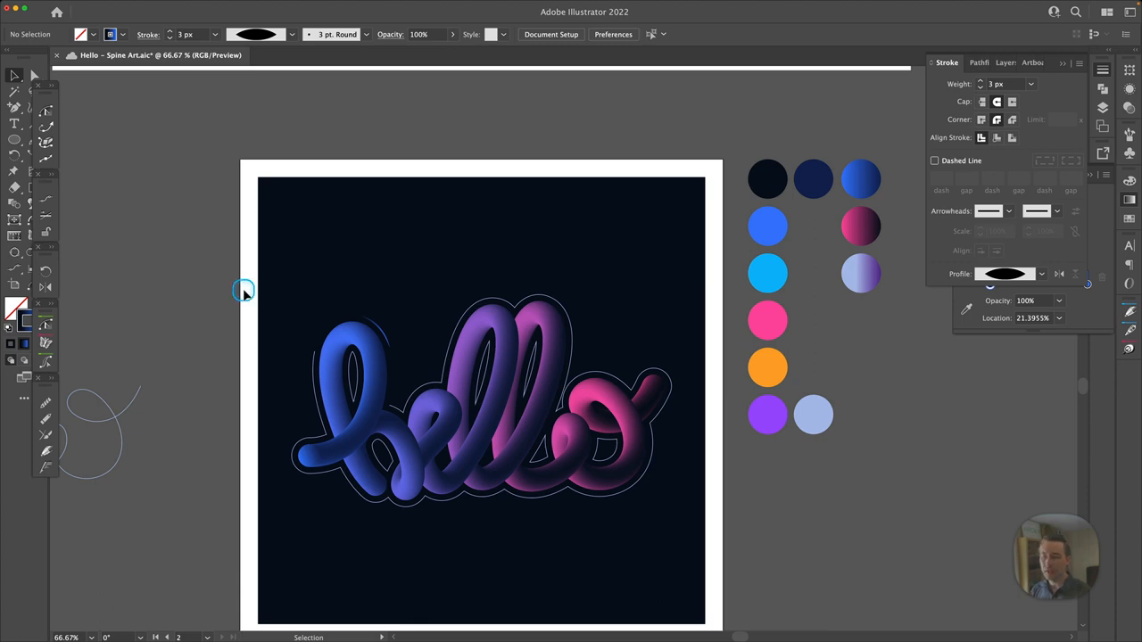
- Delete outline segments around the h and inside its loop, leaving short separate arcs beside the tail and in the loop
key("a")
scroll(316, 286, "down", 4)
left_click(316, 285)
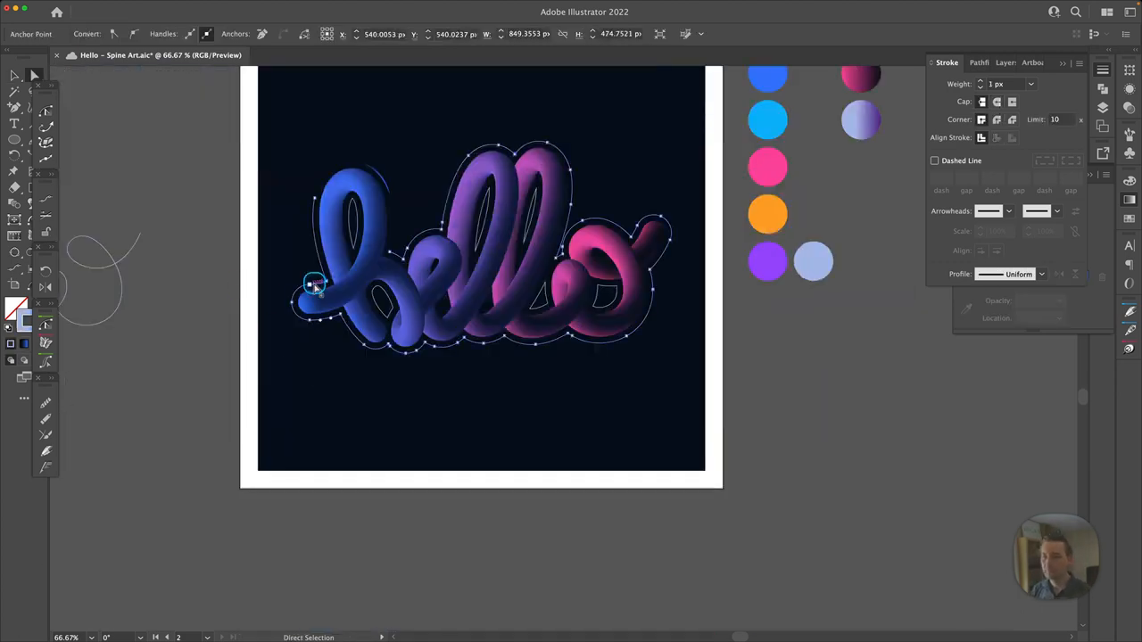
key("Delete")
scroll(359, 415, "up", 2)
left_click(328, 374)
key("Delete")
key("=")
key("a")
left_click(357, 412)
key("Delete")
scroll(288, 454, "up", 3)
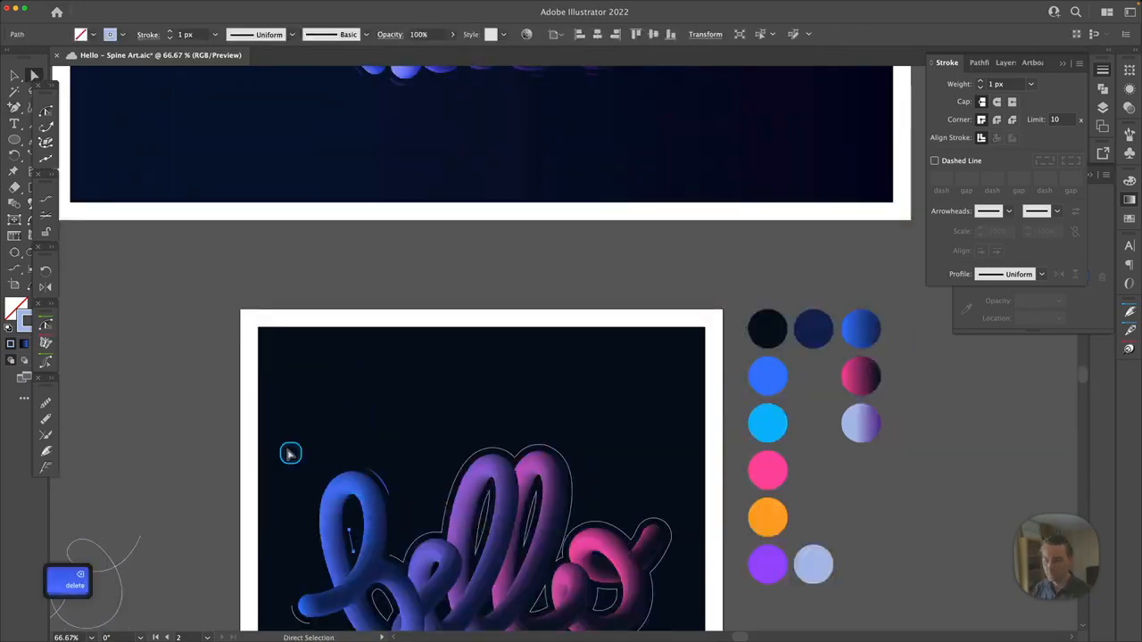
- Cut the outline beneath the letters into short separate arcs by deleting the segments between them
scroll(369, 469, "down", 4)
key("super+=")
scroll(367, 359, "down", 8)
left_click(580, 460)
key("Delete")
scroll(668, 505, "up", 4)
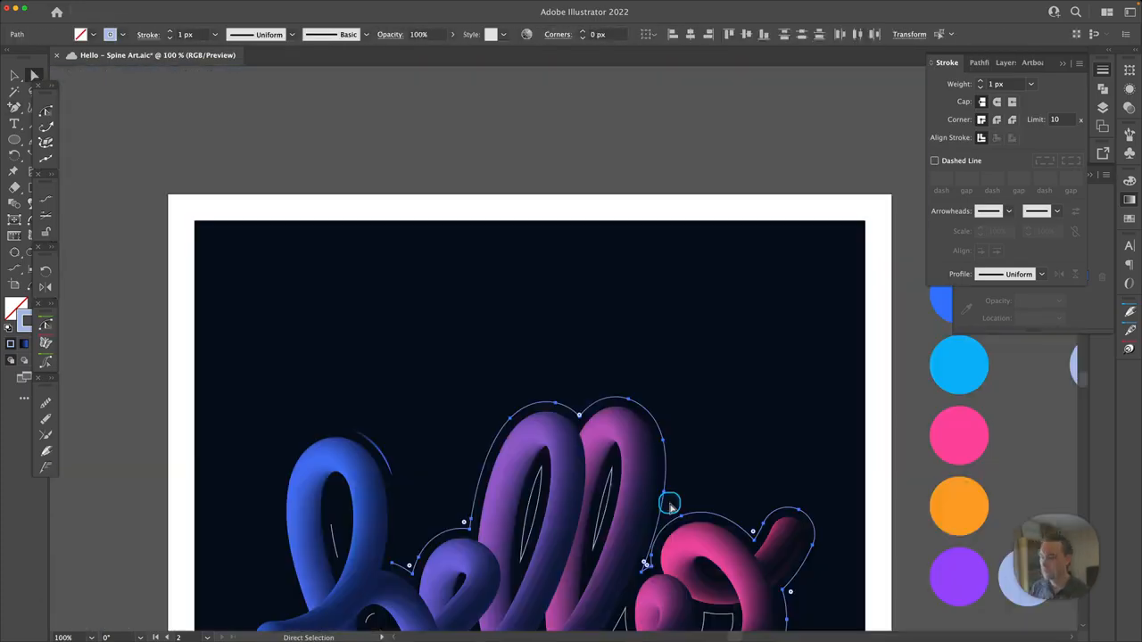
scroll(664, 499, "down", 4)
left_click(574, 476)
key("a")
left_click(616, 535)
key("Delete")
scroll(653, 569, "up", 7)
scroll(652, 568, "down", 7)
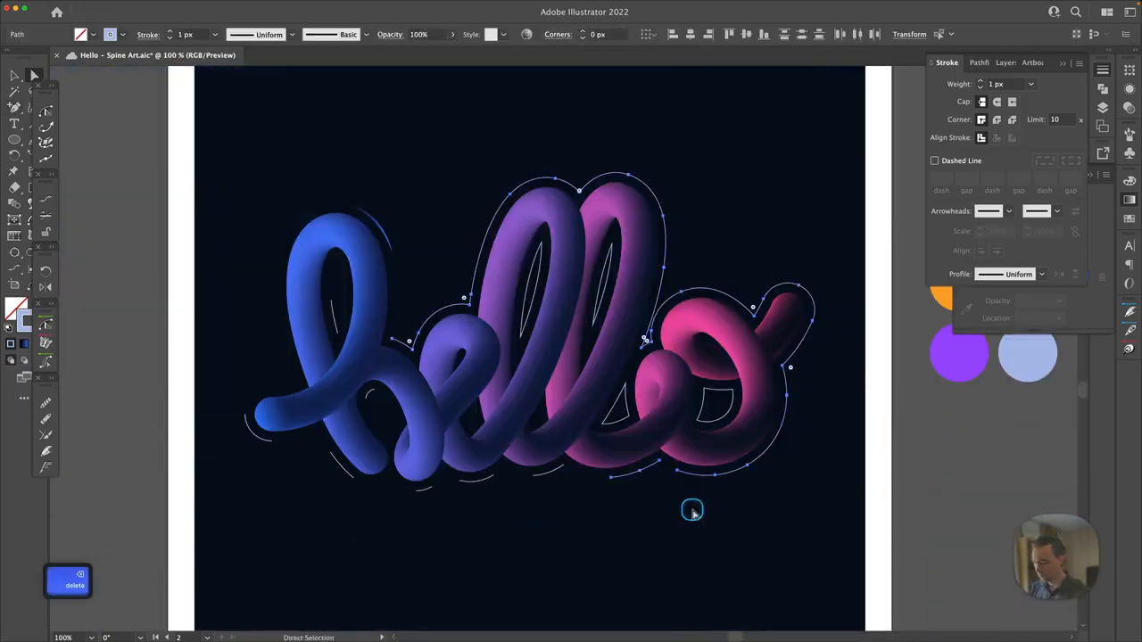
- Add anchor points and delete outline segments around and inside the o to leave short arcs at its top, tail and counter
key("=")
key("a")
left_click(807, 413)
key("Delete")
scroll(721, 446, "down", 3)
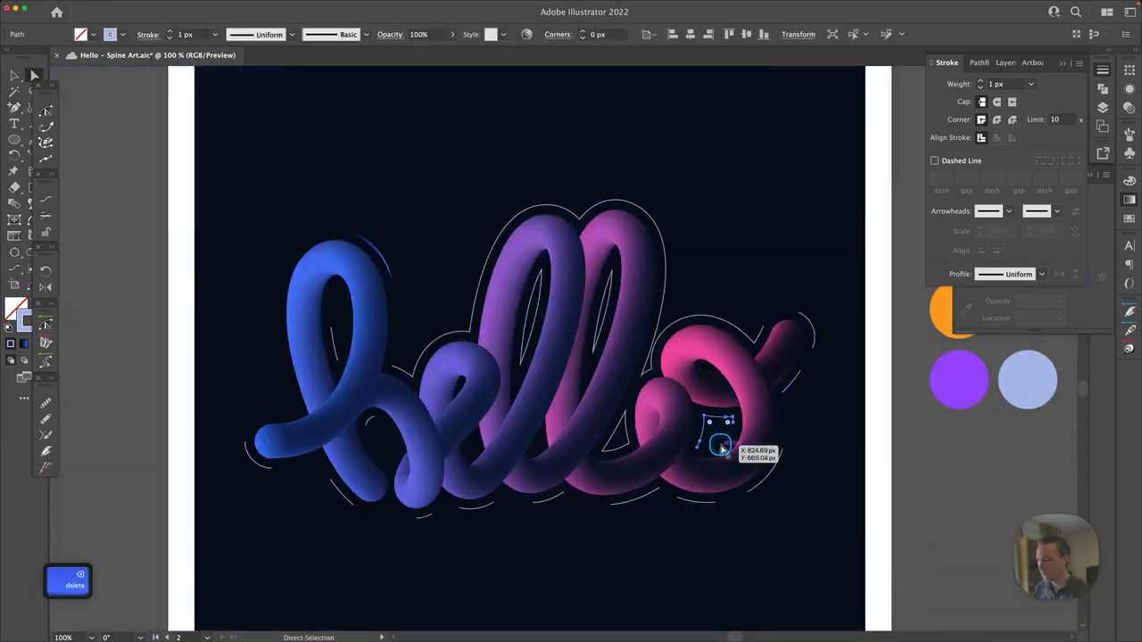
scroll(716, 506, "up", 6)
scroll(716, 505, "down", 4)
key("=")
key("Delete")
- Add anchor points above the two l's and delete the outline segments between them, keeping an arc over each loop
scroll(666, 419, "down", 2)
key("equal")
key("a")
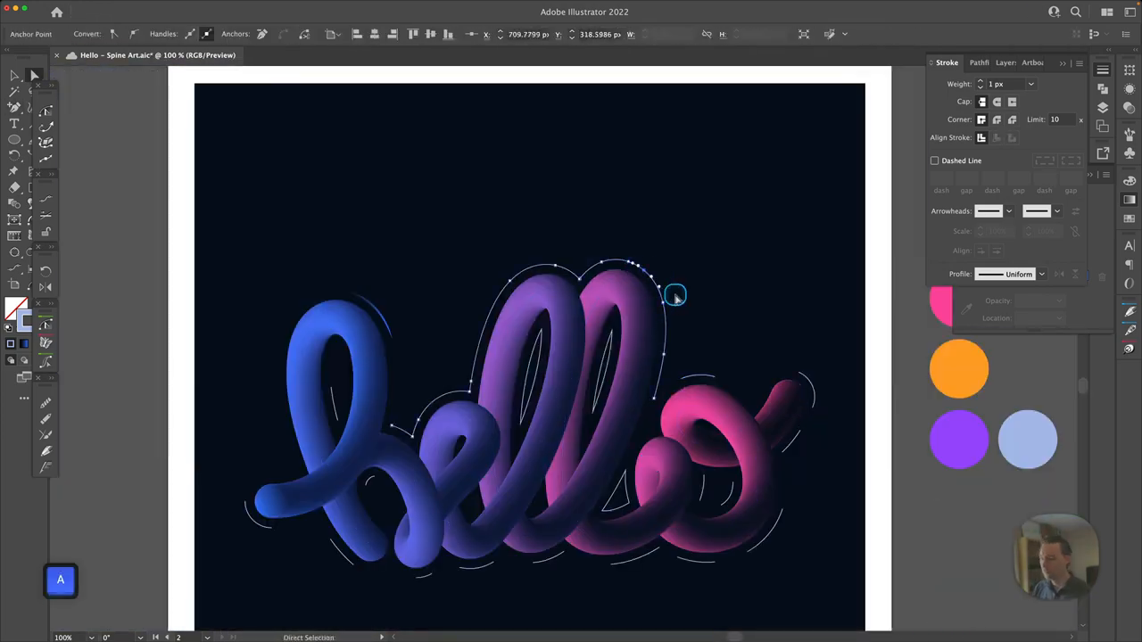
left_click(663, 325)
key("Delete")
- Delete parts of the closed outlines inside both l loops and between the second l and the o, leaving single short strokes
scroll(471, 357, "down", 2)
left_click(599, 349)
key("Delete")
scroll(546, 339, "up", 2)
left_click(540, 331)
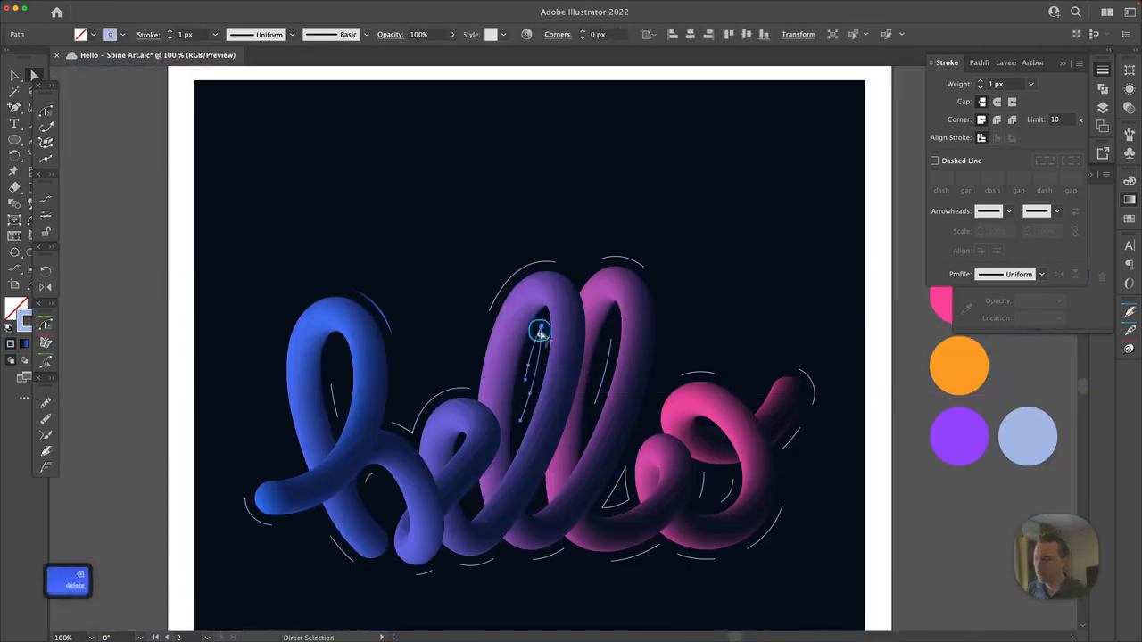
key("Delete")
scroll(520, 416, "up", 12)
scroll(512, 372, "down", 12)
left_click(613, 534)
key("Delete")
- Copy the accent arc group from the finished artwork and paste it around the hello path beside the working artboard
scroll(612, 536, "up", 12)
key("v")
left_click(714, 305)
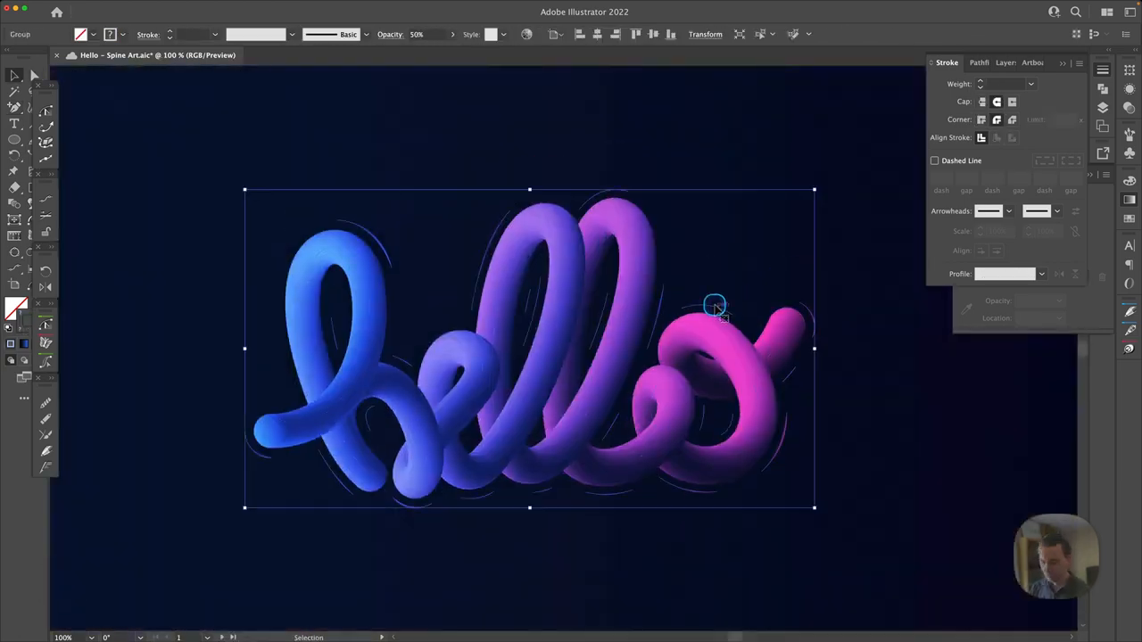
key("super+c")
key("super+v")
left_click_drag(691, 415, 612, 416)
- Use the Eyedropper to copy the reference arcs' gradient strokes onto the arcs around the o and beneath the letters
key("a")
left_click(887, 340)
key("i")
key("a")
left_click(818, 429)
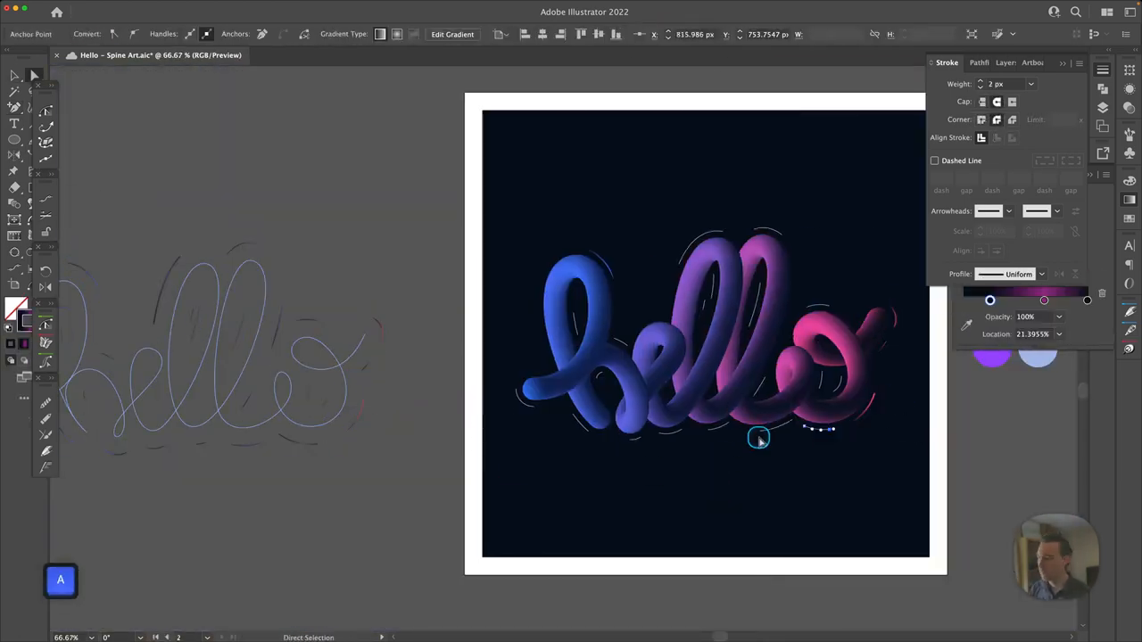
left_click(668, 433)
scroll(571, 437, "left", 2)
key("i")
key("a")
- Sample the reference arcs' gradient strokes onto the arcs above and inside the two l's and beside the o
left_click(655, 260)
left_click(731, 265)
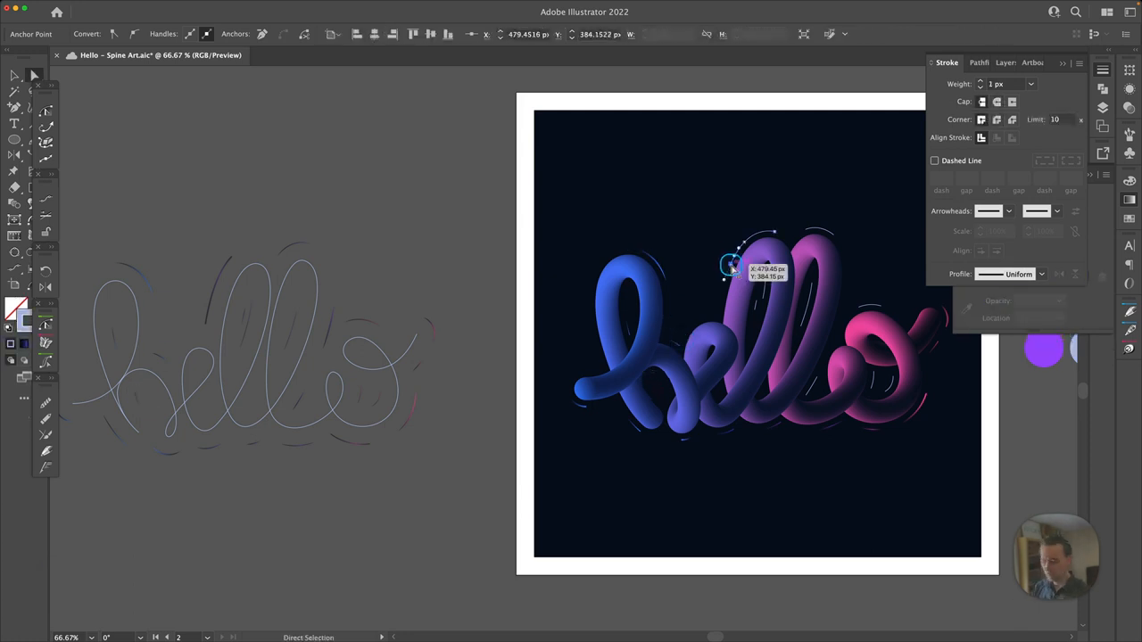
key("i")
left_click(306, 243)
left_click(810, 303)
key("i")
scroll(714, 356, "right", 2)
left_click(807, 389)
key("i")
- Select the accent arcs around the lettering together, apply a tapered width profile to their strokes and deselect them
key("v")
left_click(661, 432, "shift")
left_click(517, 406, "shift")
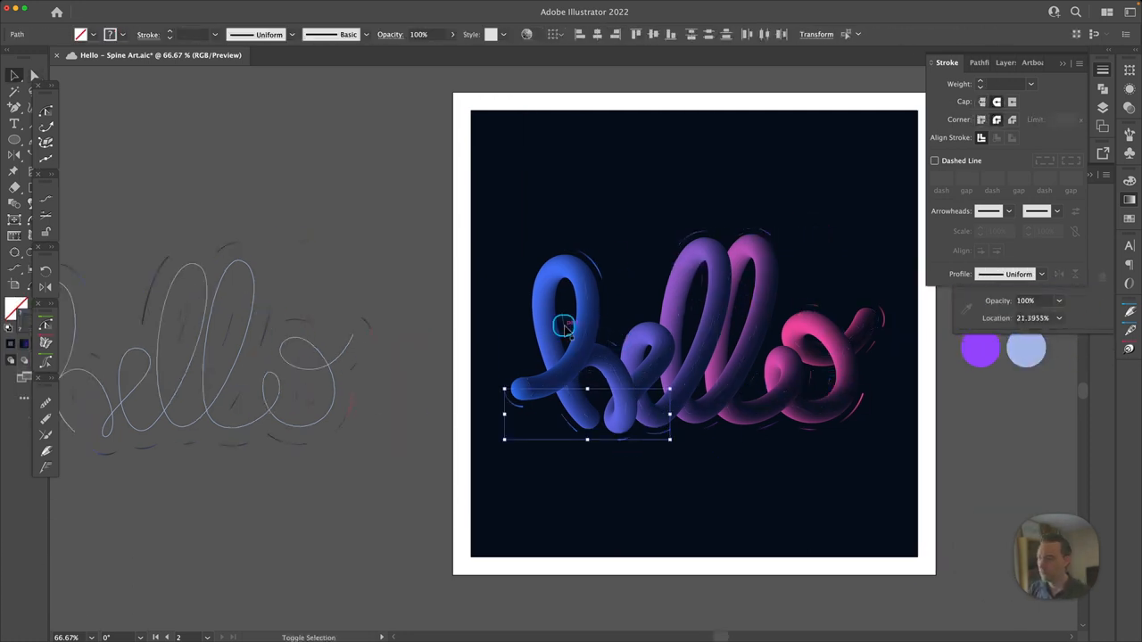
left_click(593, 264, "shift")
left_click(808, 382, "shift")
left_click(1017, 275)
left_click(1000, 314)
key("super+shift+a")
scroll(808, 388, "right", 3)
key("super+shift+a")
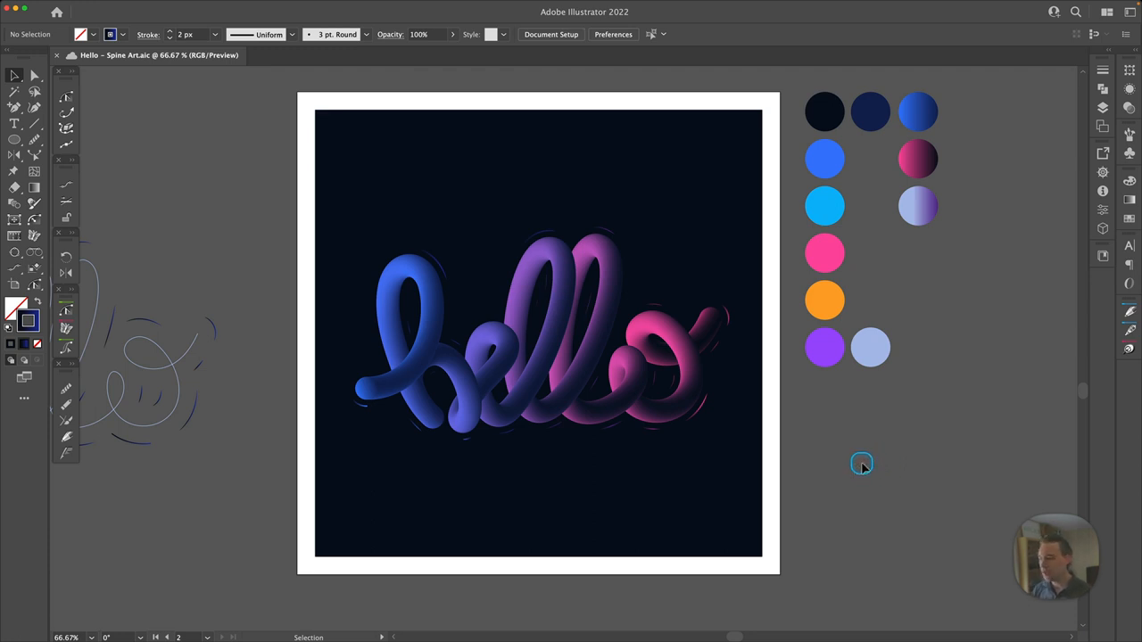
- Duplicate the dark background rectangle in place and bring the copy to the front of all artwork
left_click(717, 488)
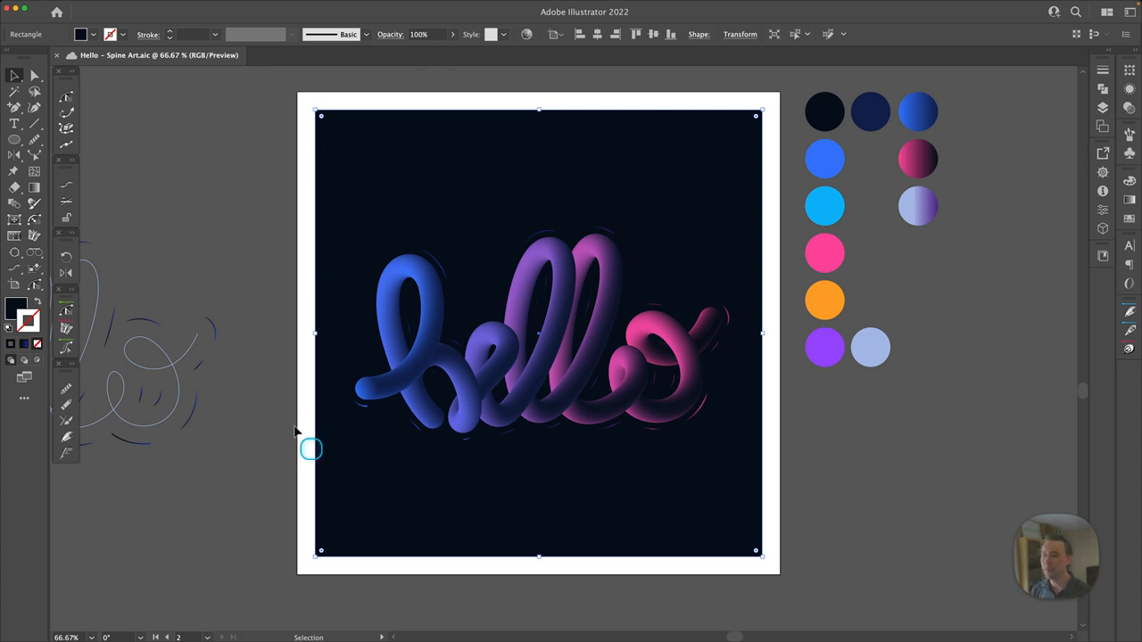
key("super+c")
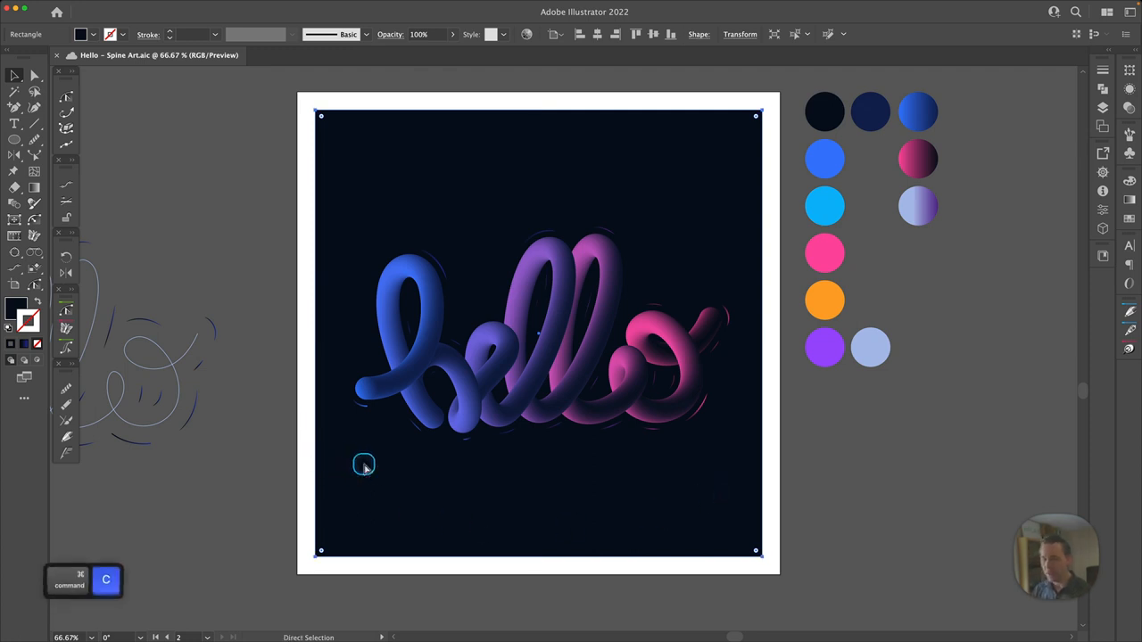
key("super+f")
key("super+shift+bracketright")
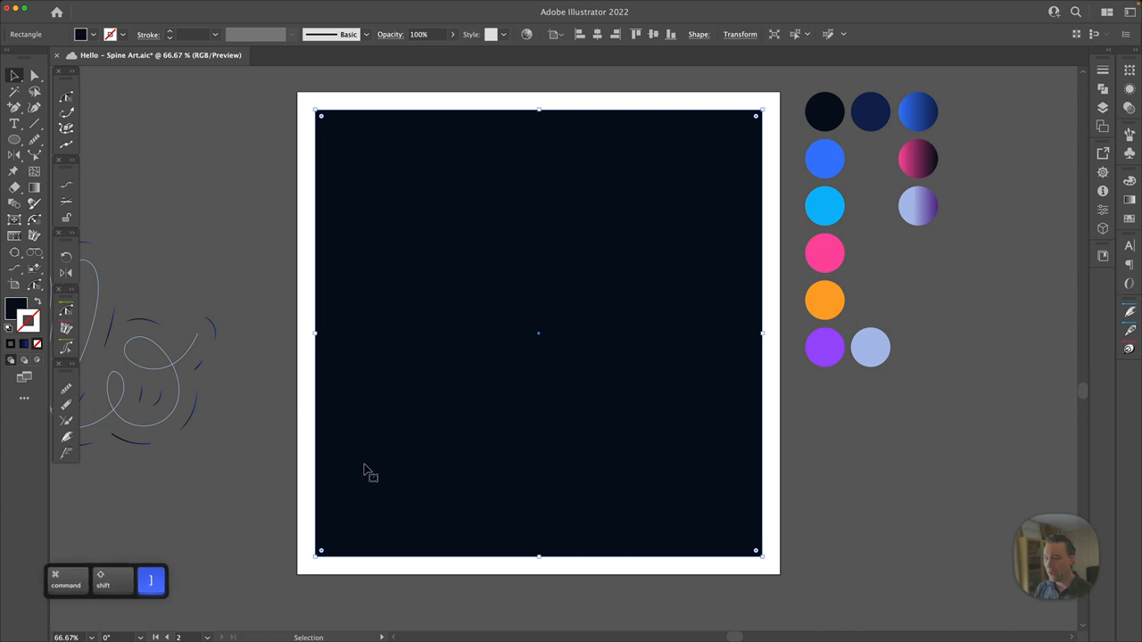
- Sample the light blue-to-purple gradient swatch with the Eyedropper to give the front rectangle its gradient fill and Overlay blending
key("i")
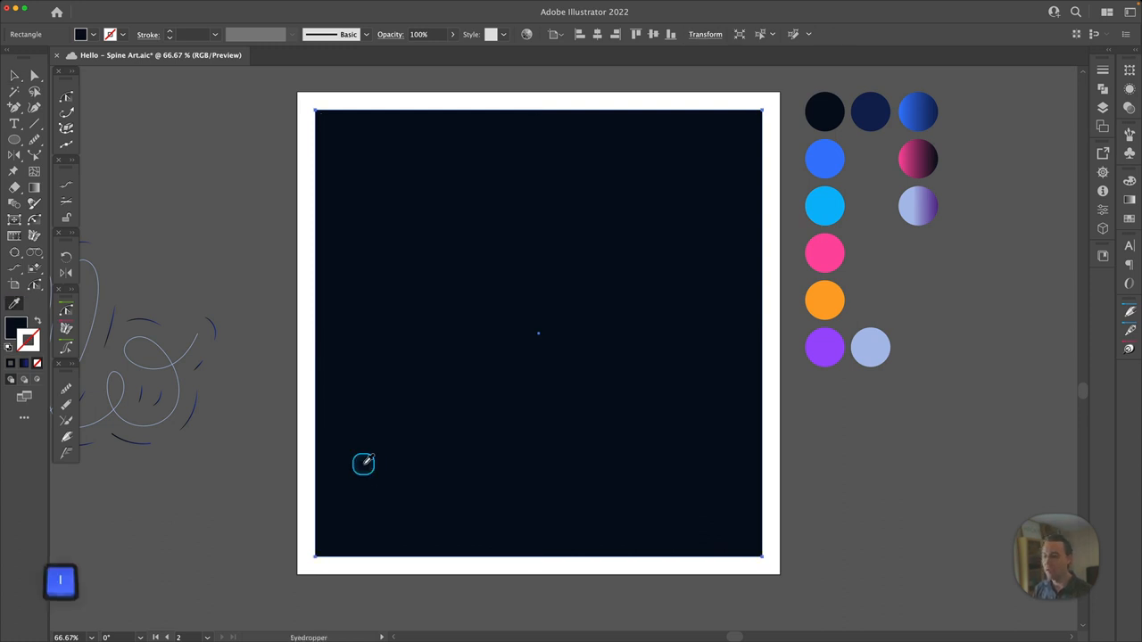
left_click(928, 201)
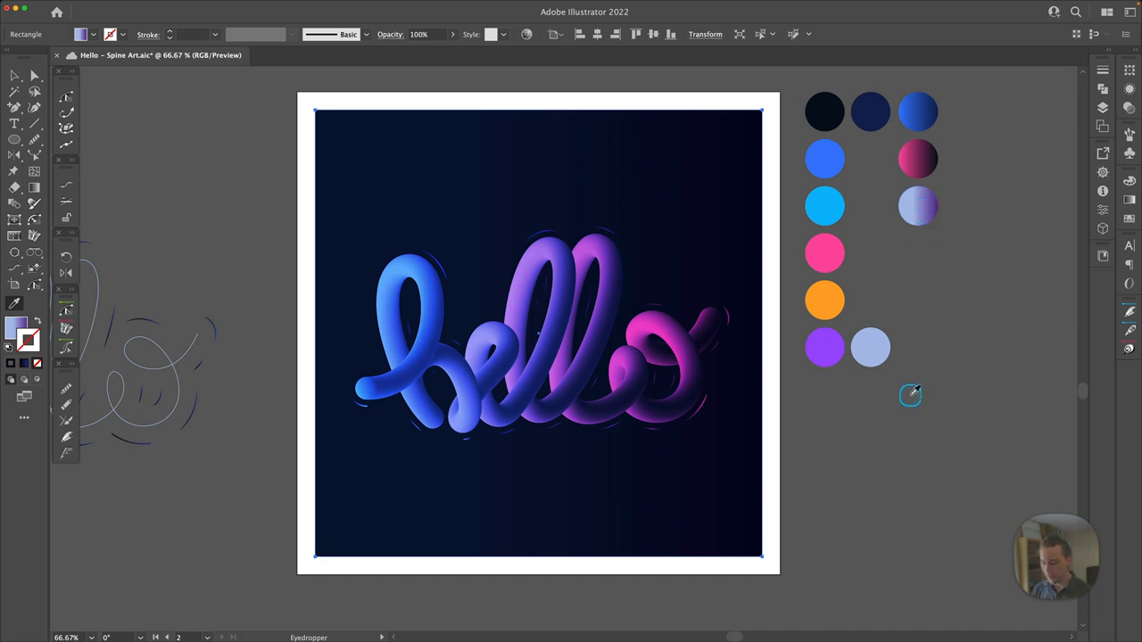
key("v")
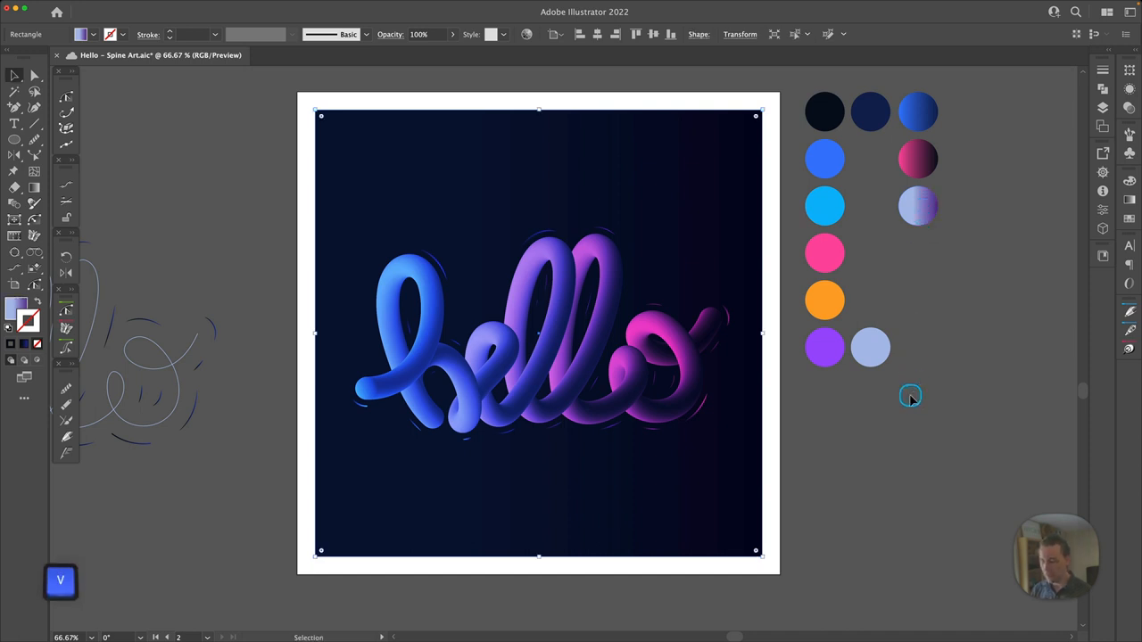
- Examine the front rectangle's blend mode and linear gradient settings, and deselect it
left_click(1129, 109)
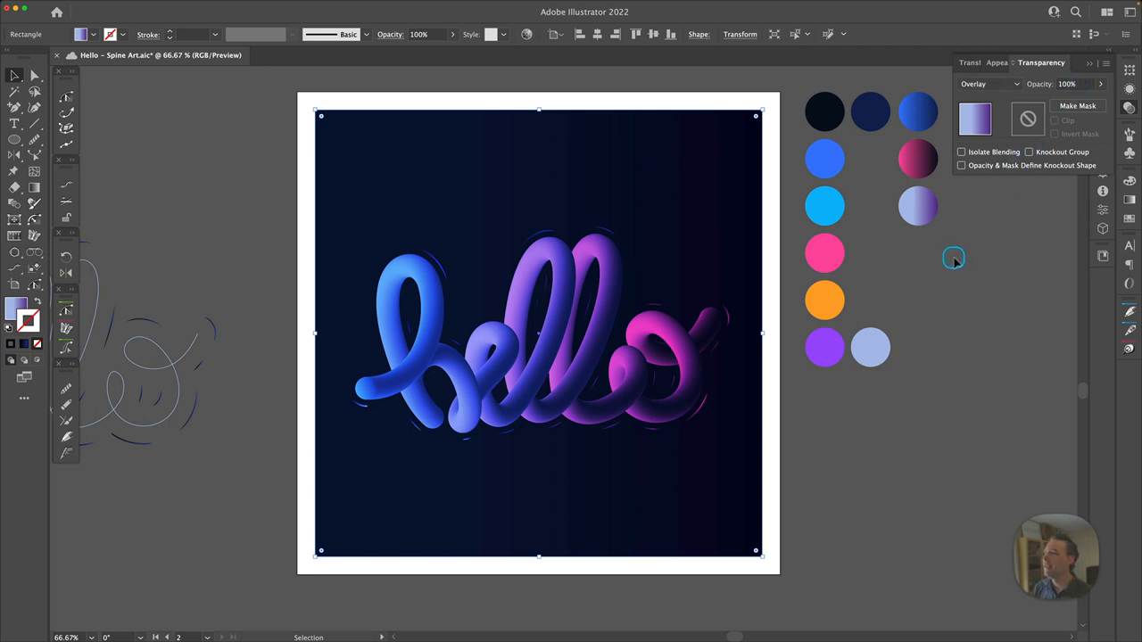
left_click(1130, 200)
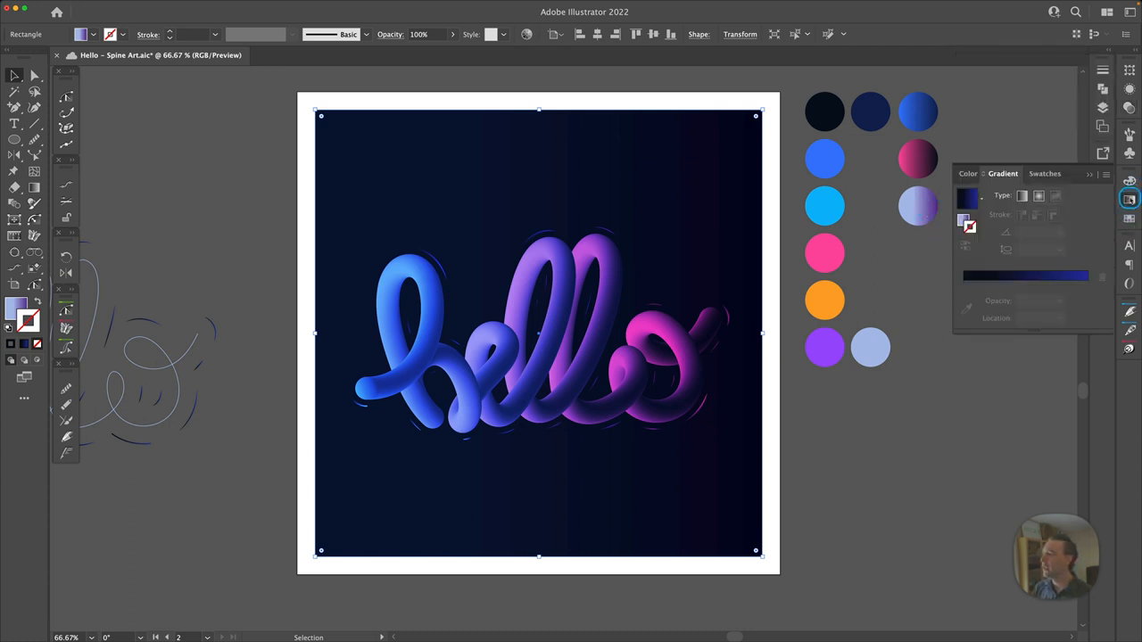
left_click(962, 220)
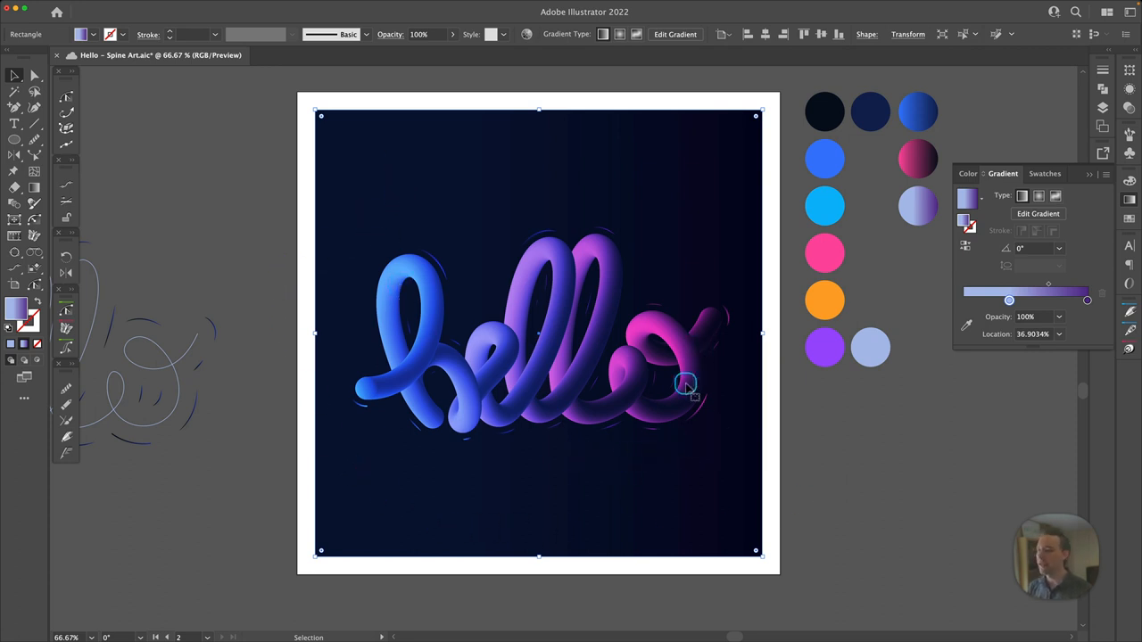
left_click(835, 448)
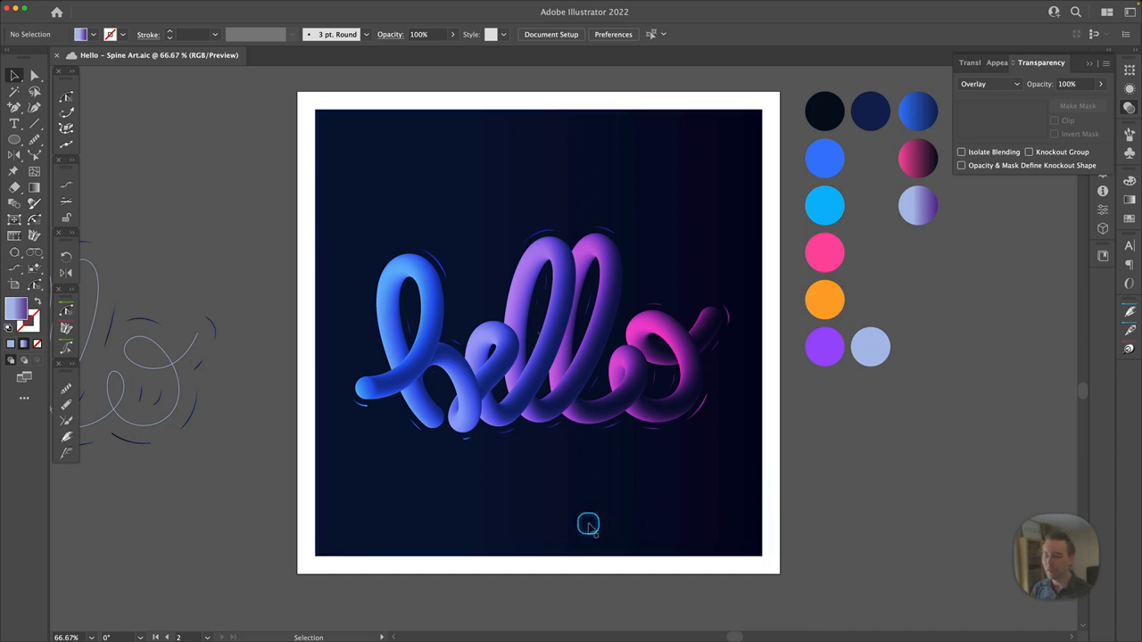
- Lock the Overlay gradient rectangle and duplicate the dark background rectangle in place at the front of all artwork
left_click(589, 526)
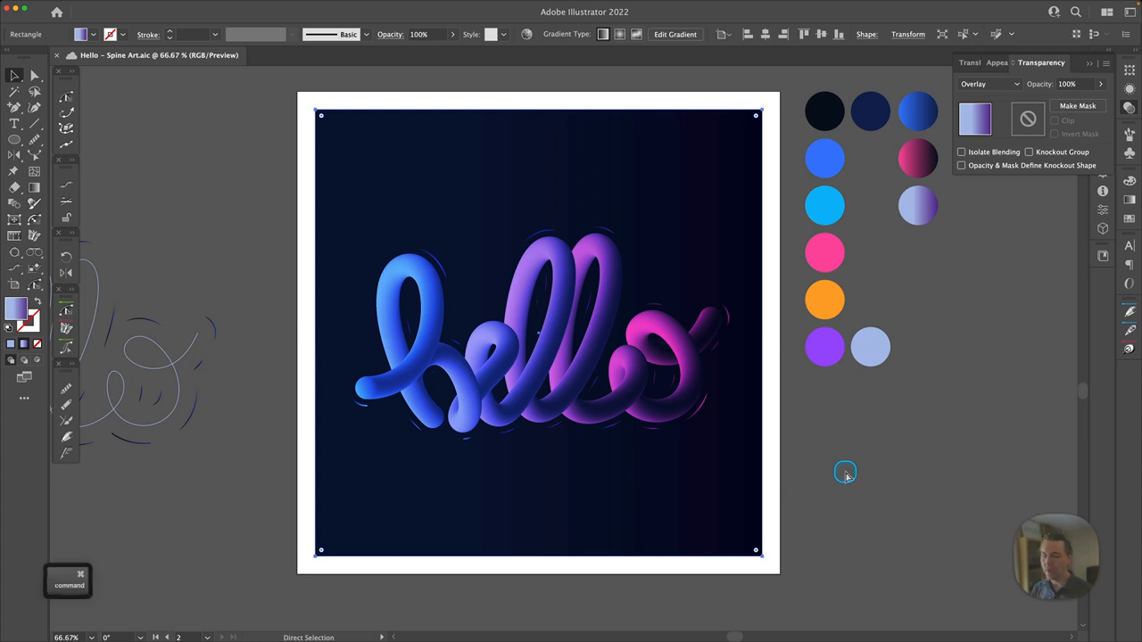
key("super+2")
left_click(699, 479)
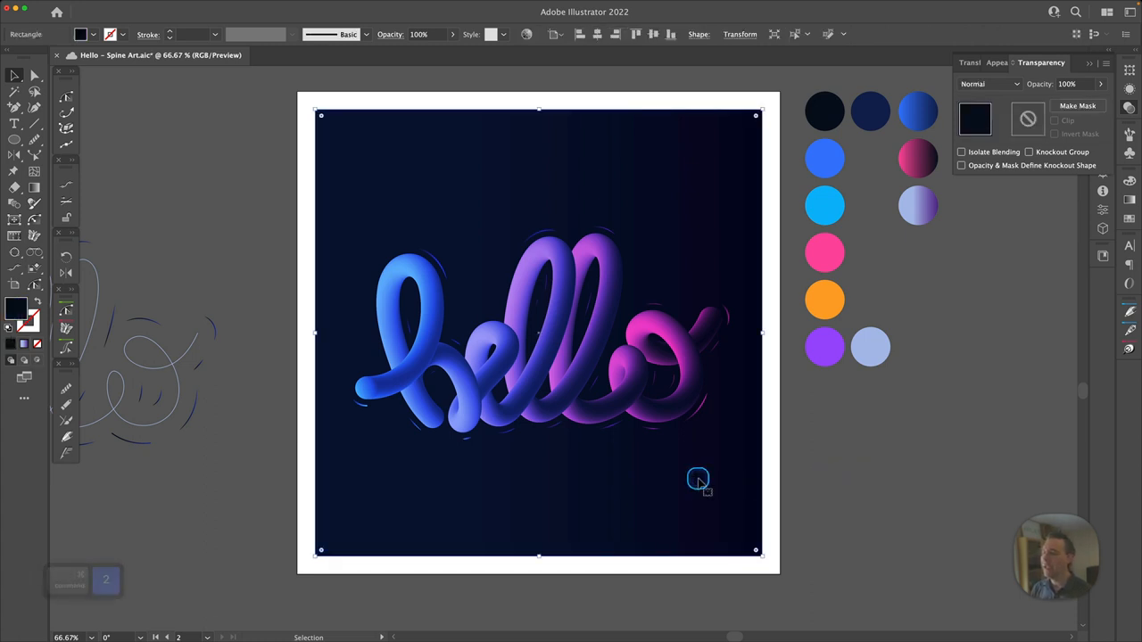
key("super")
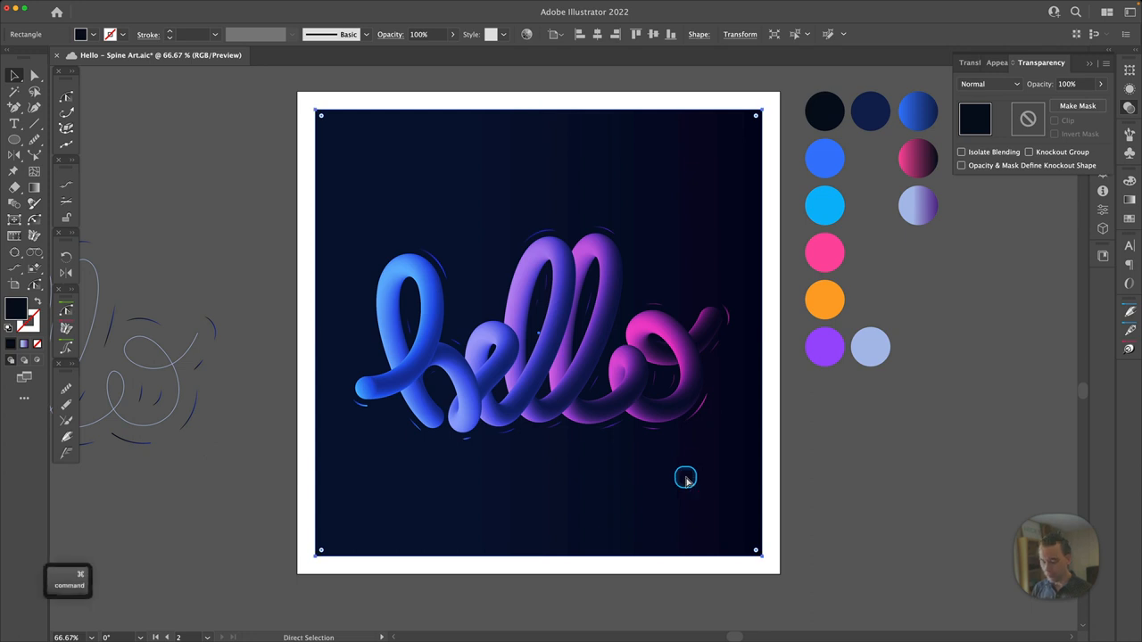
key("super+f")
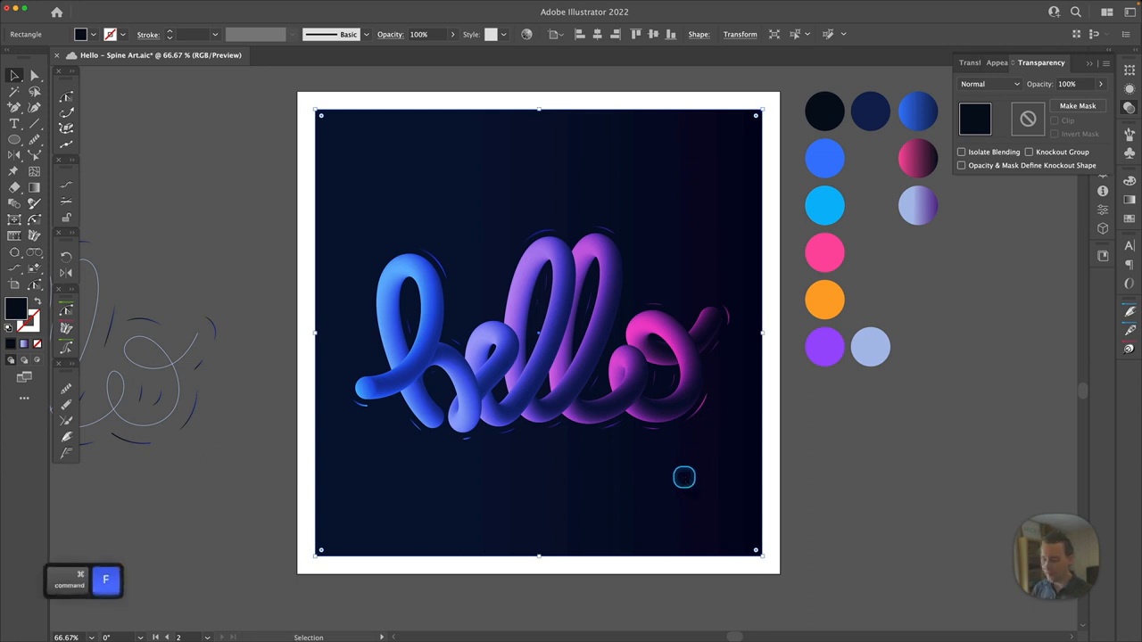
key("super+shift+bracketright")
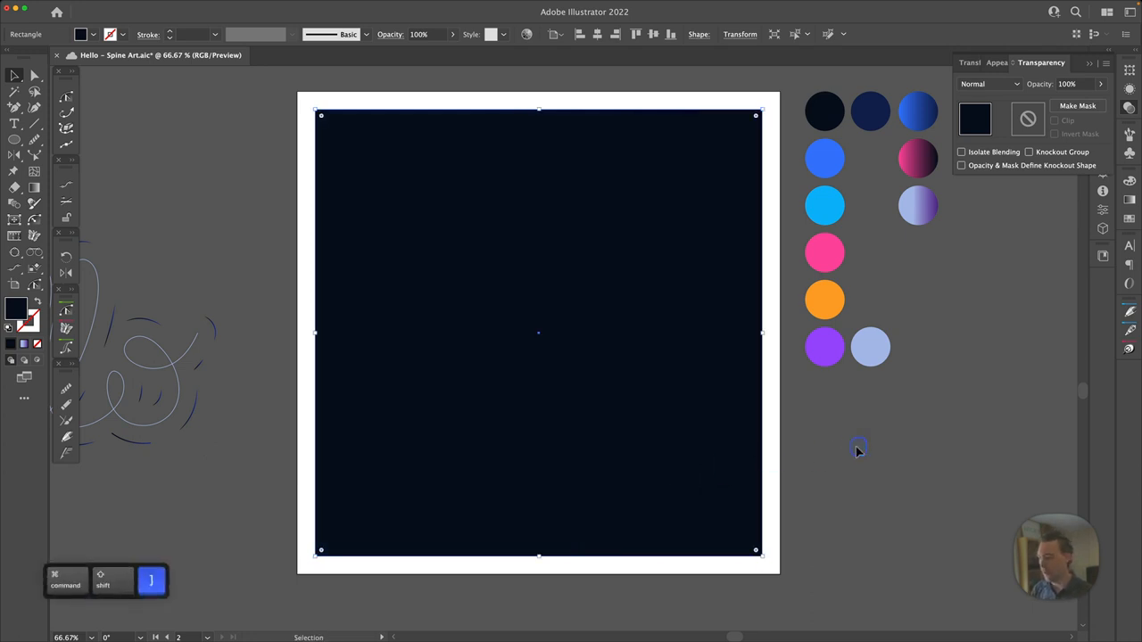
left_click(847, 443)
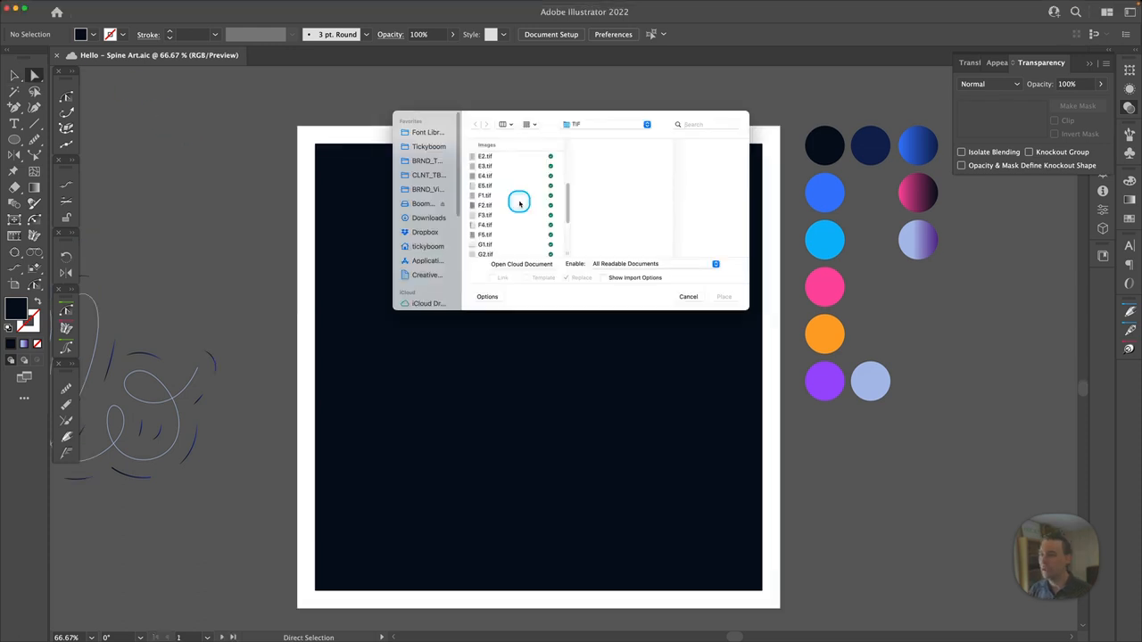
- Place the H2.tif texture image from the TIF folder, starting just outside the artboard's upper-left area
scroll(520, 204, "up", 5)
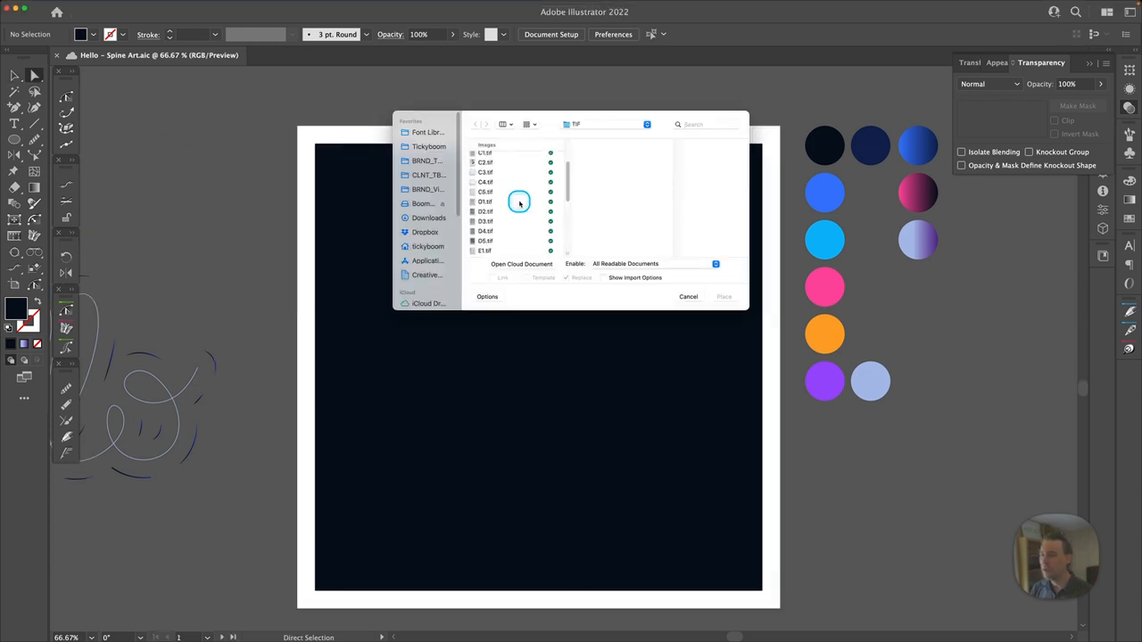
scroll(520, 204, "down", 5)
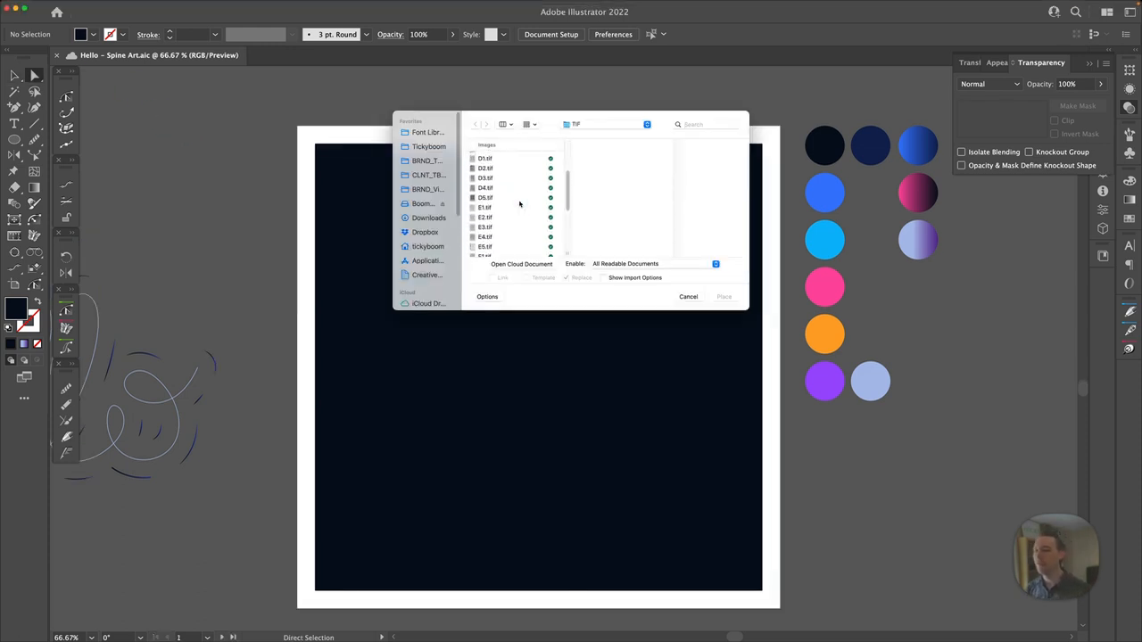
scroll(519, 203, "down", 4)
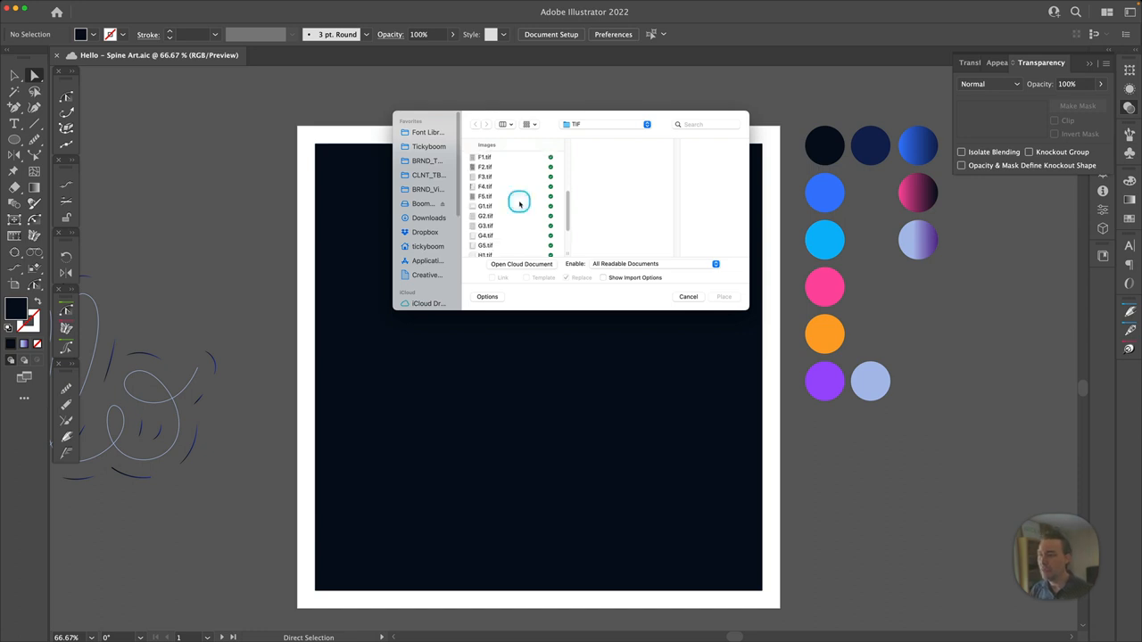
scroll(519, 203, "down", 3)
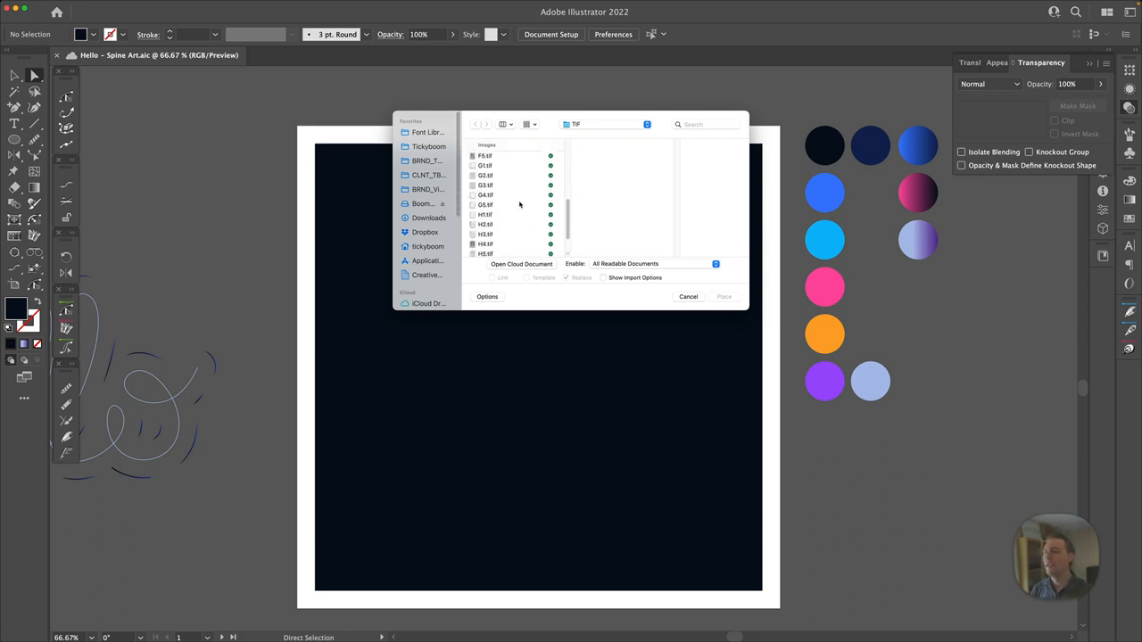
left_click(484, 224)
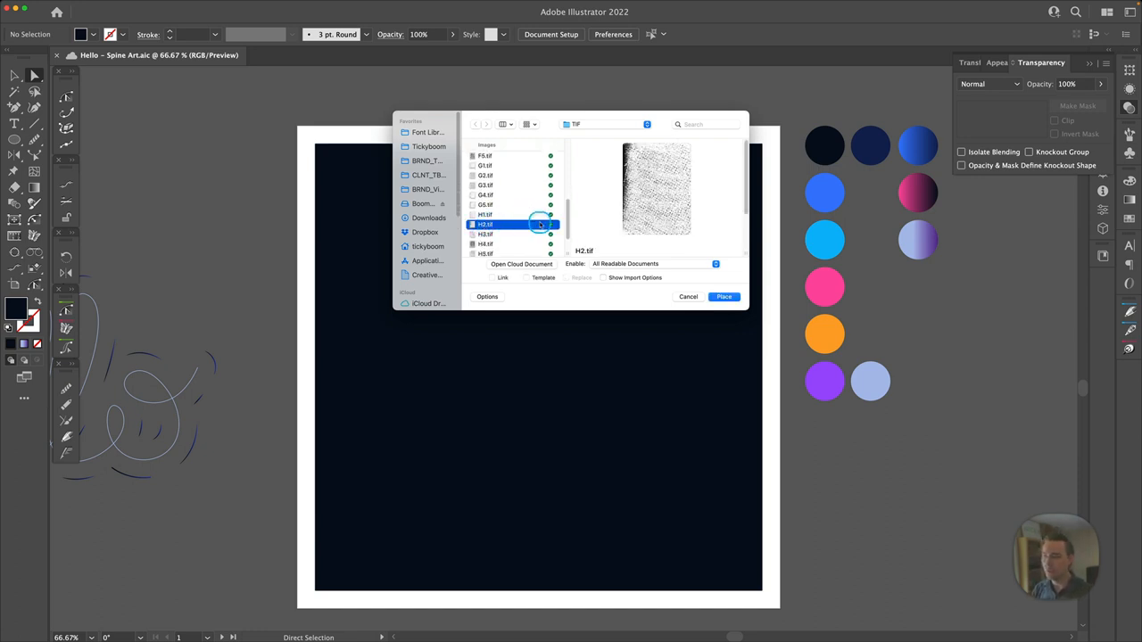
left_click(723, 296)
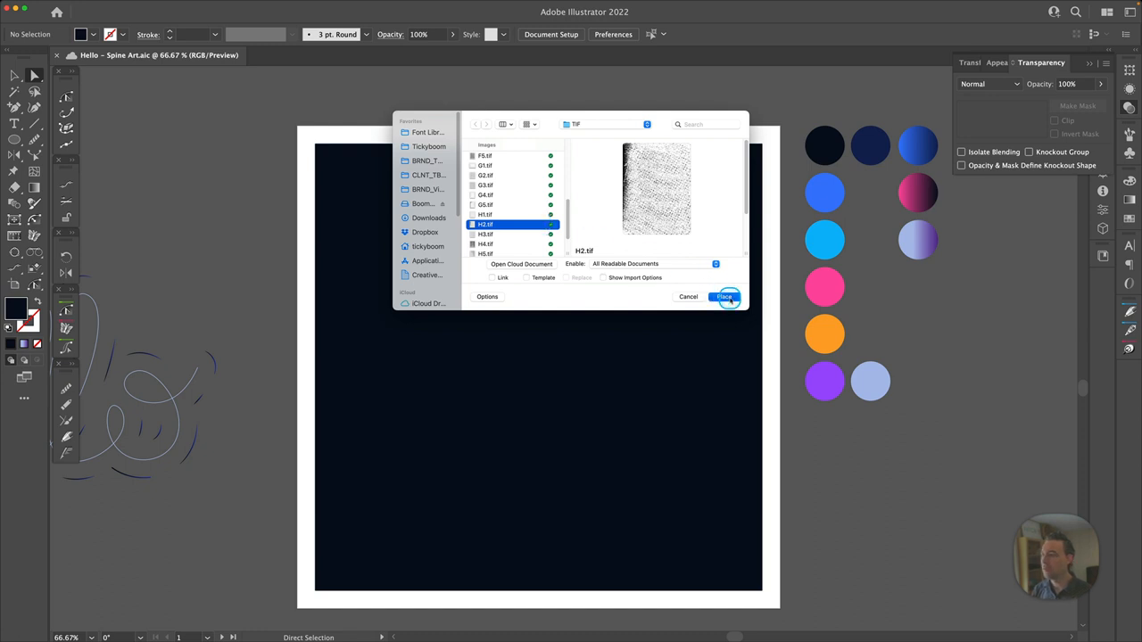
left_click(265, 219)
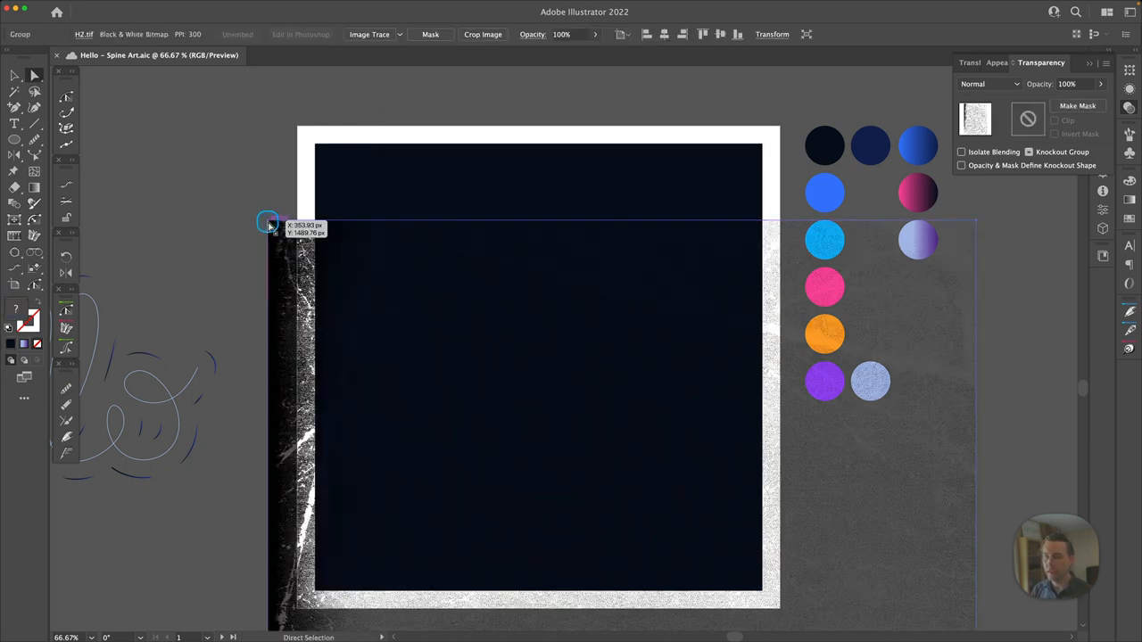
- Position the H2.tif texture across the artboard behind the dark rectangle, and clip it to the rectangle's shape
left_click_drag(300, 344, 223, 189)
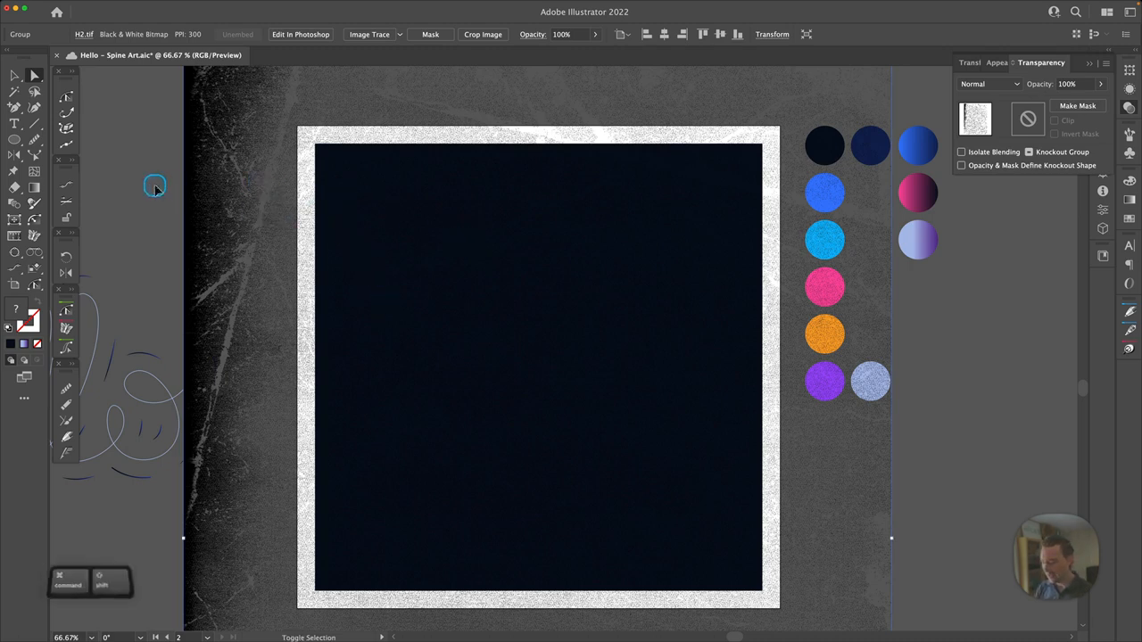
key("shift+super+bracketleft")
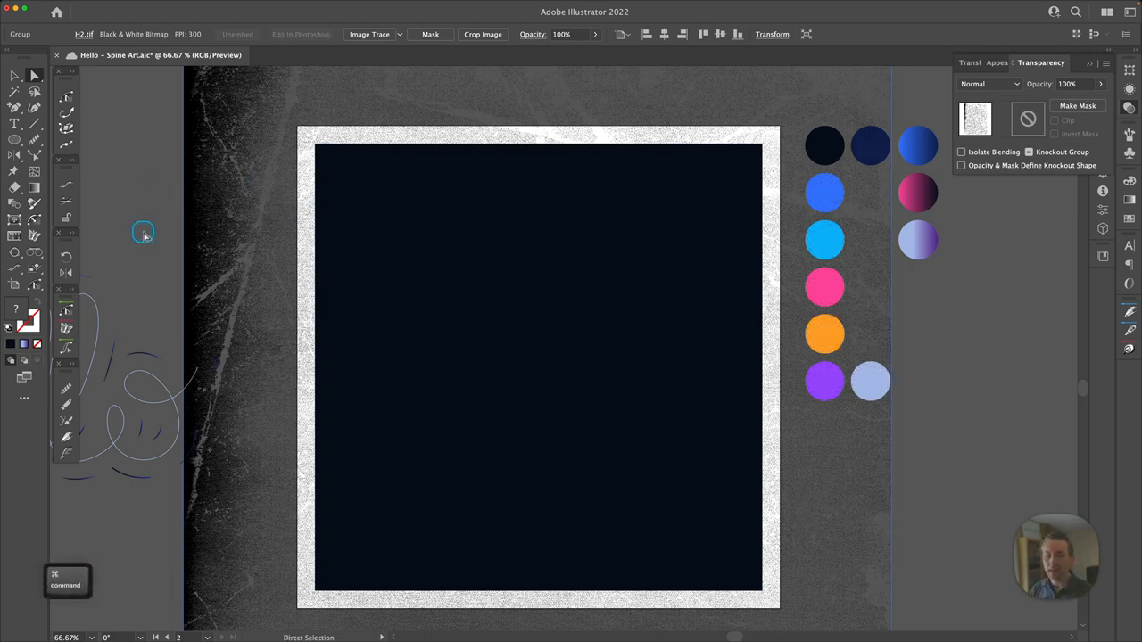
key("v")
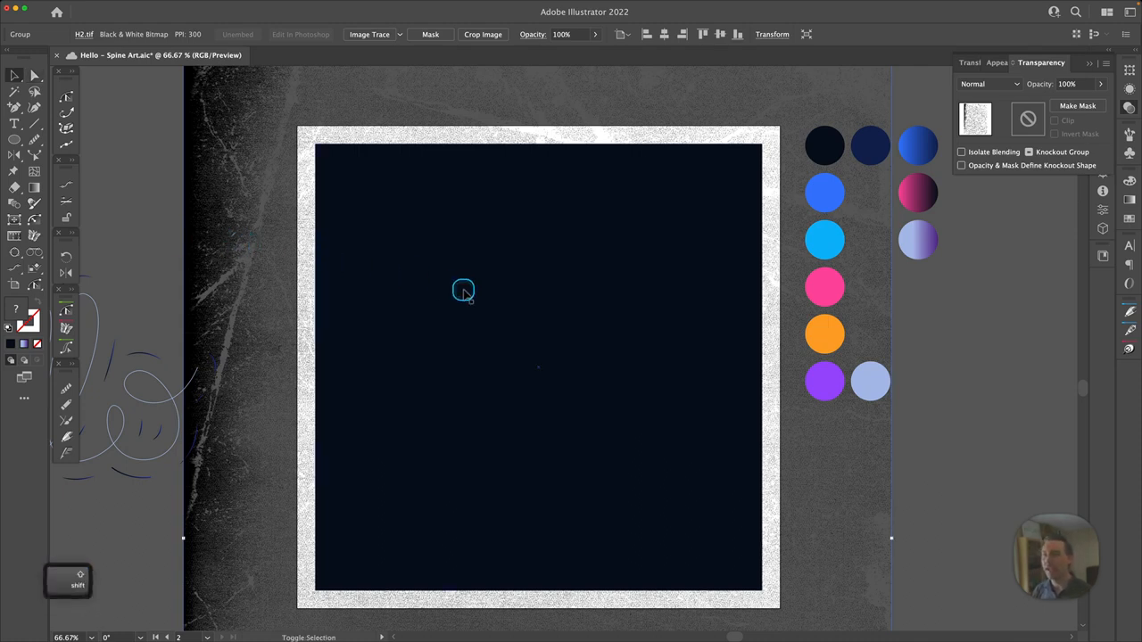
left_click(463, 291, "shift")
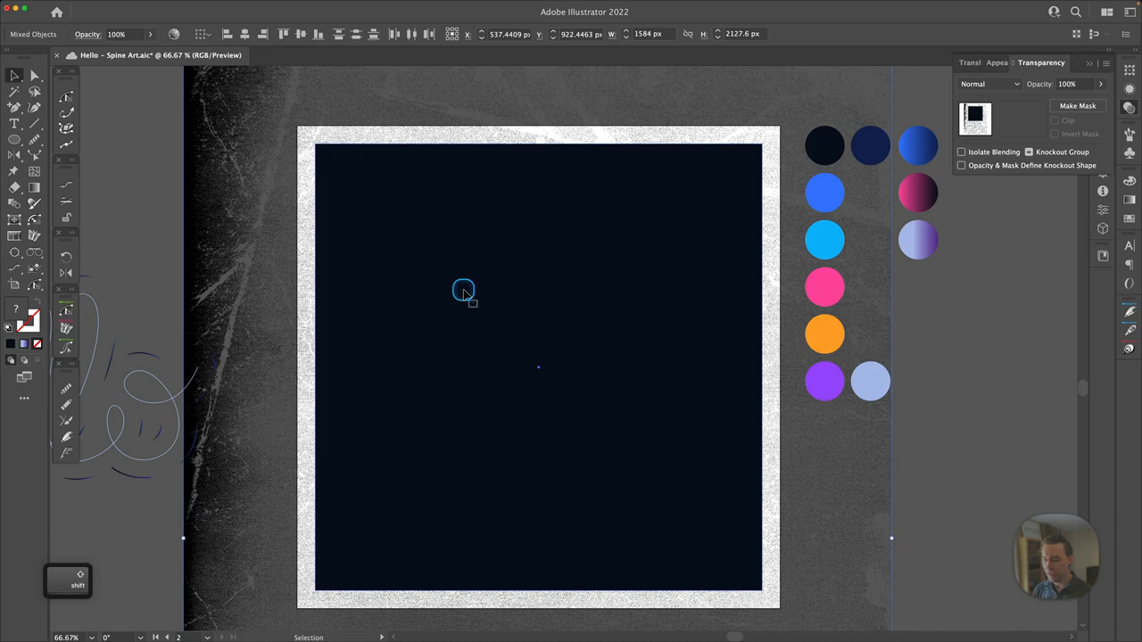
key("super+7")
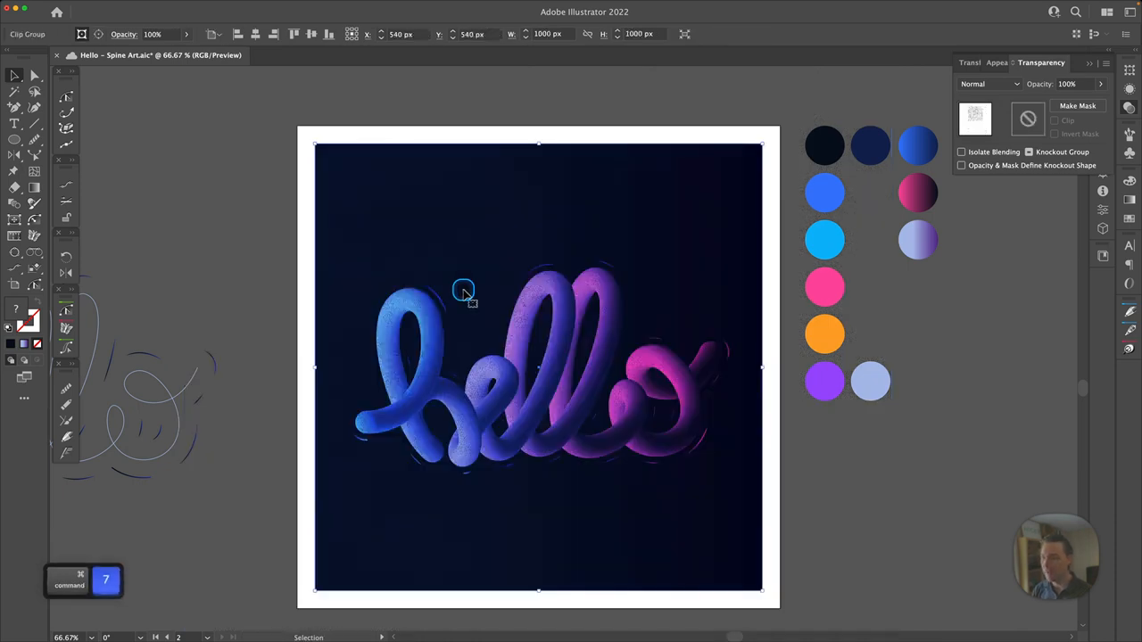
left_click(244, 247)
- Try to recolour the texture image inside the clip group by sampling the near-black swatch with the Eyedropper
key("a")
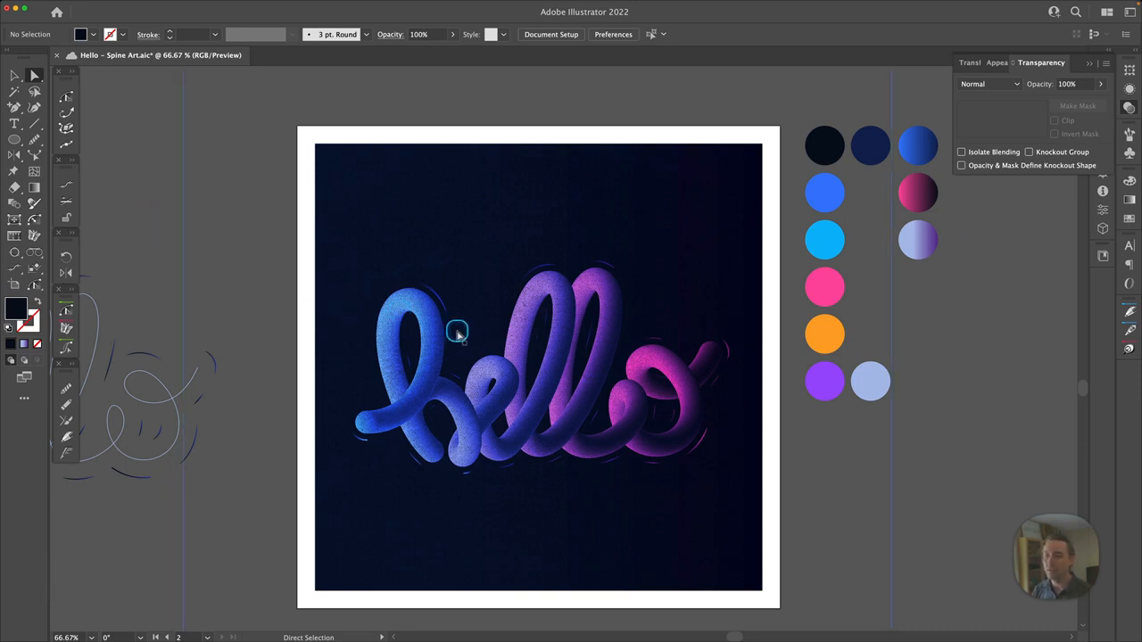
left_click(422, 327)
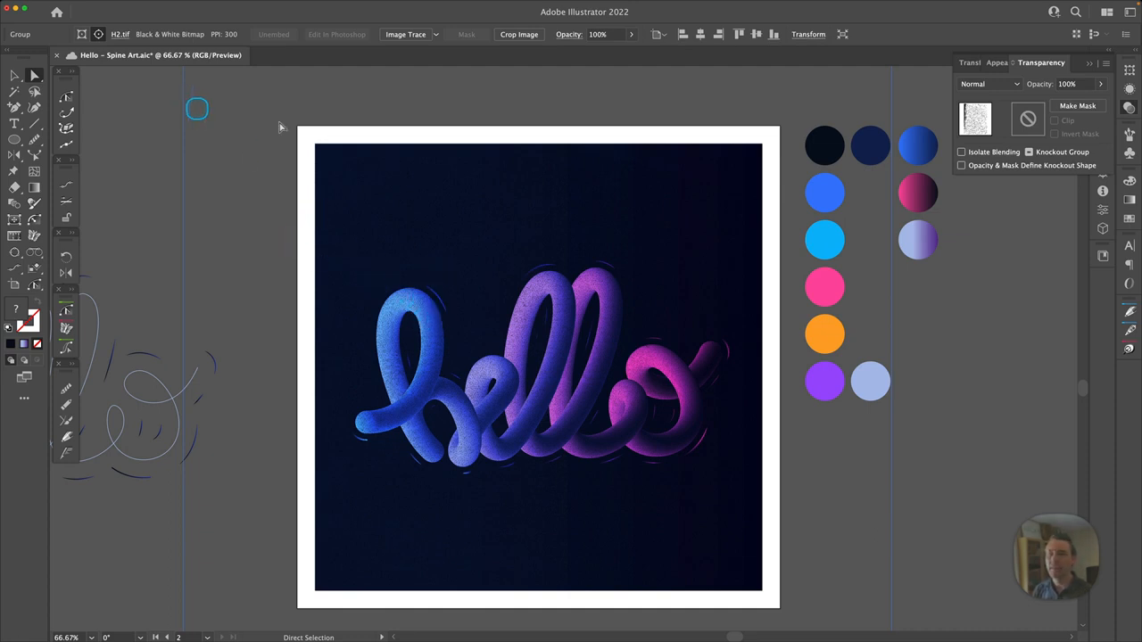
key("i")
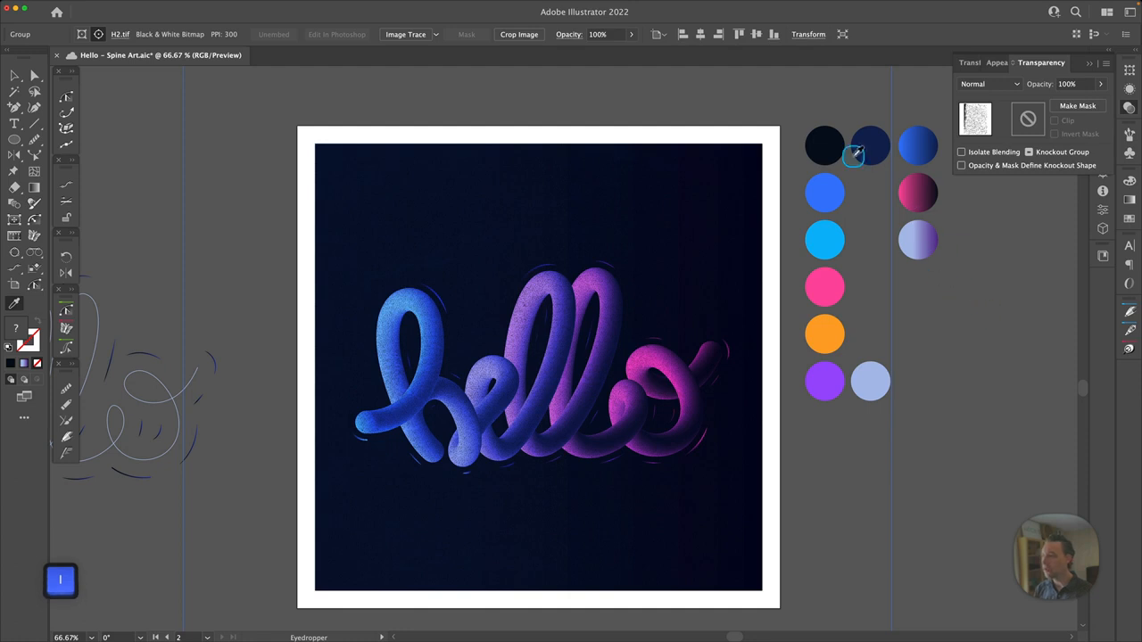
left_click(821, 139)
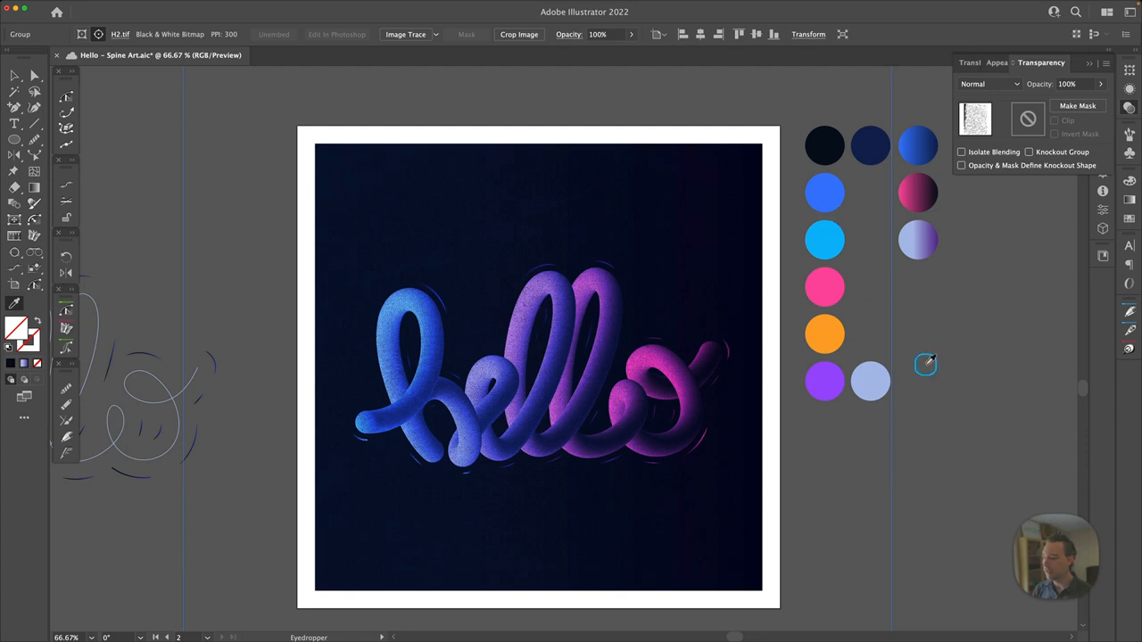
scroll(925, 365, "right", 5)
key("v")
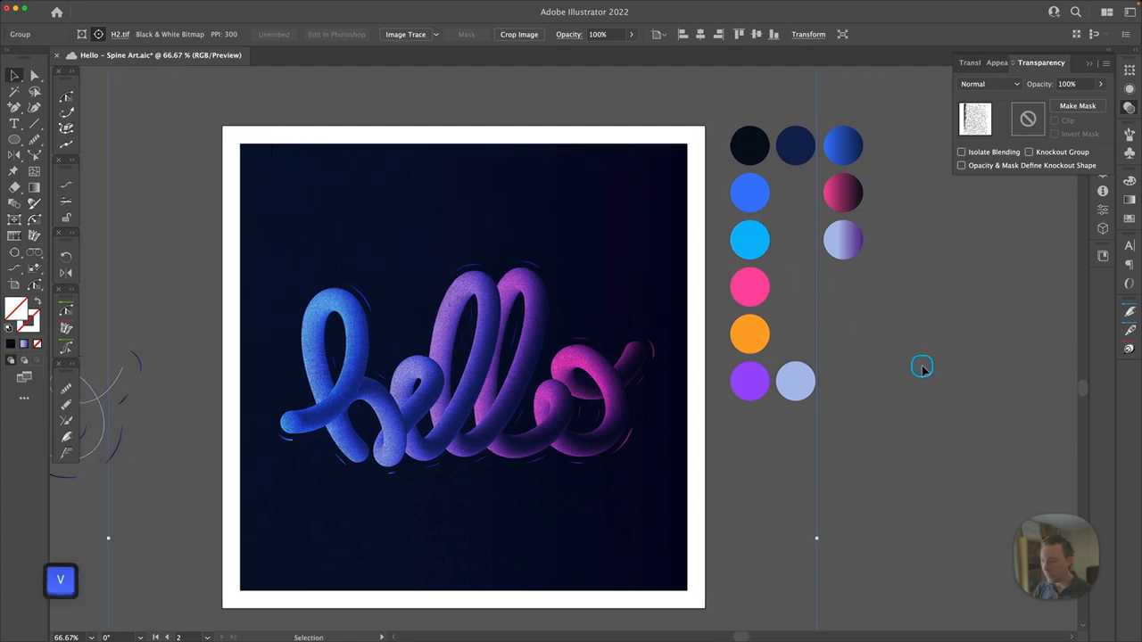
left_click(923, 366)
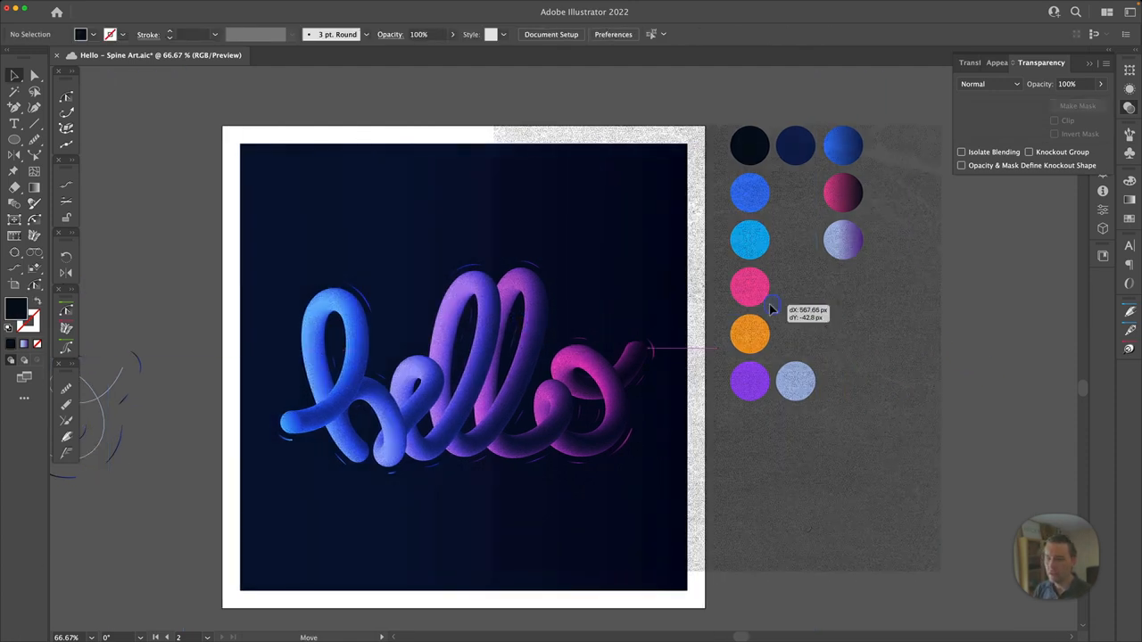
- Move the clipped texture off the artboard onto the area around the colour swatches
left_click(769, 305)
left_click_drag(829, 314, 1022, 451)
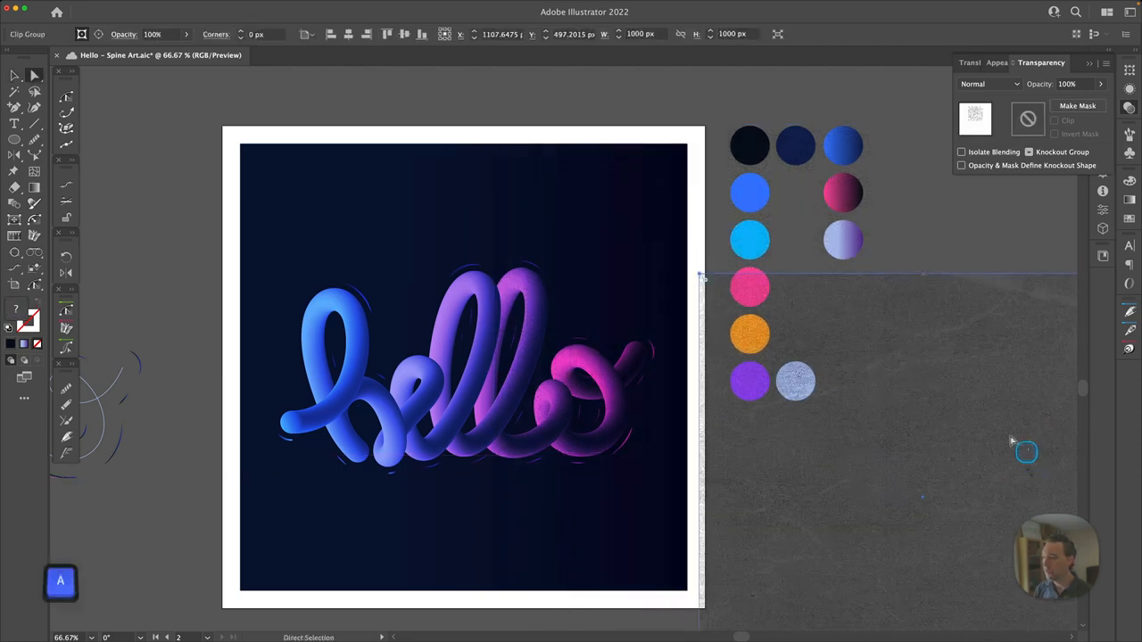
left_click(954, 243)
- Recolour the texture image inside the clip group with the Eyedropper, trying the bright blue swatch before applying the near-black one
key("a")
left_click(881, 346)
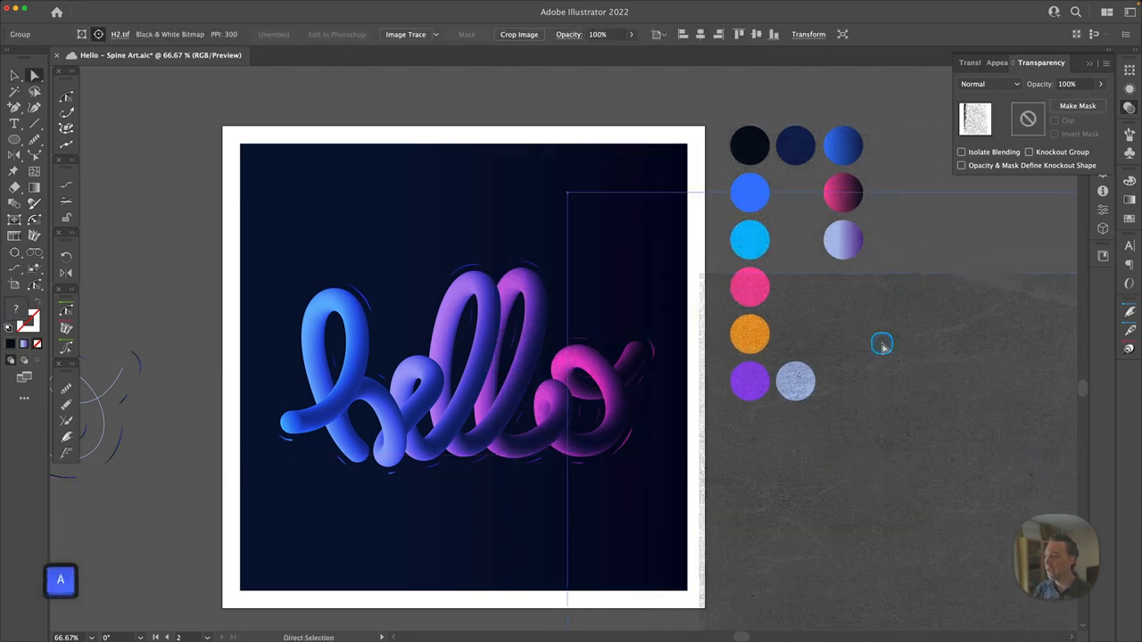
key("i")
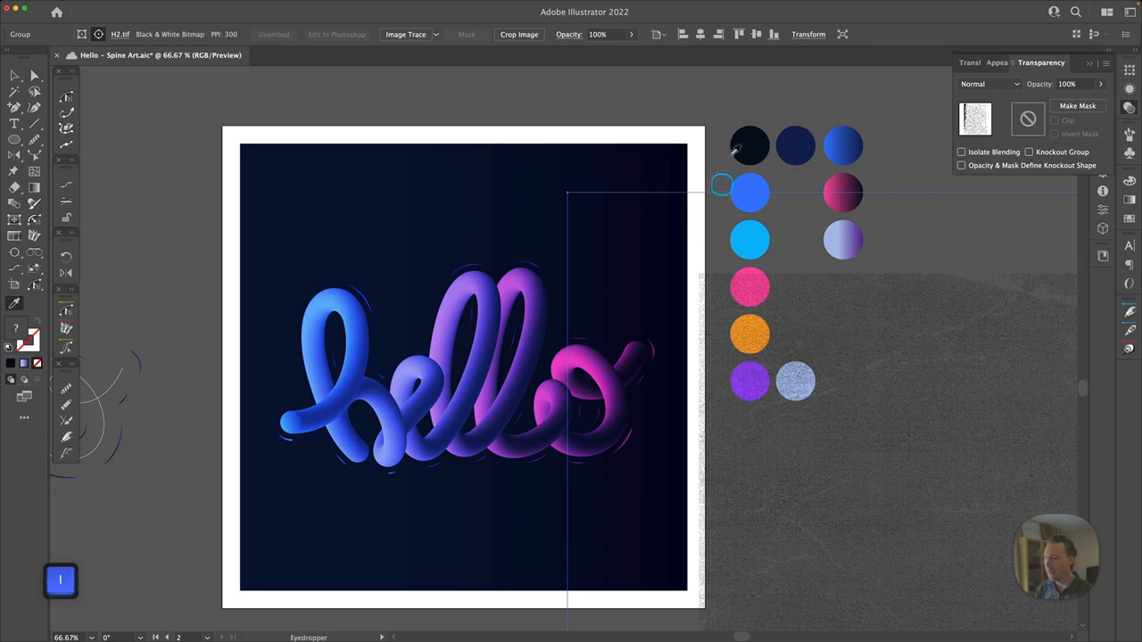
left_click(756, 181)
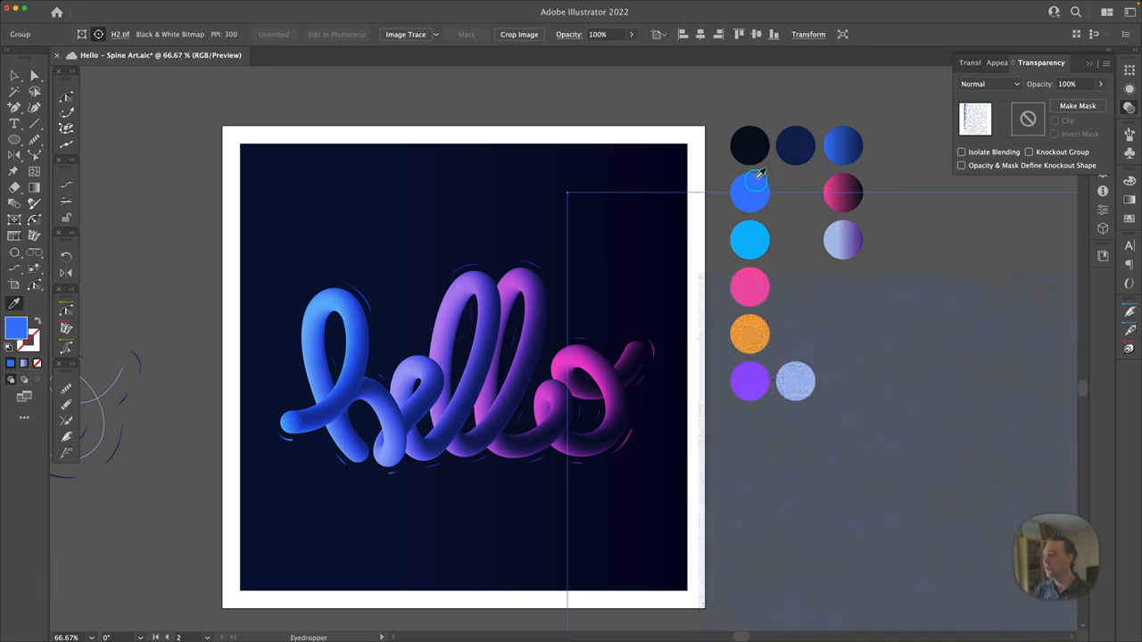
left_click(750, 140)
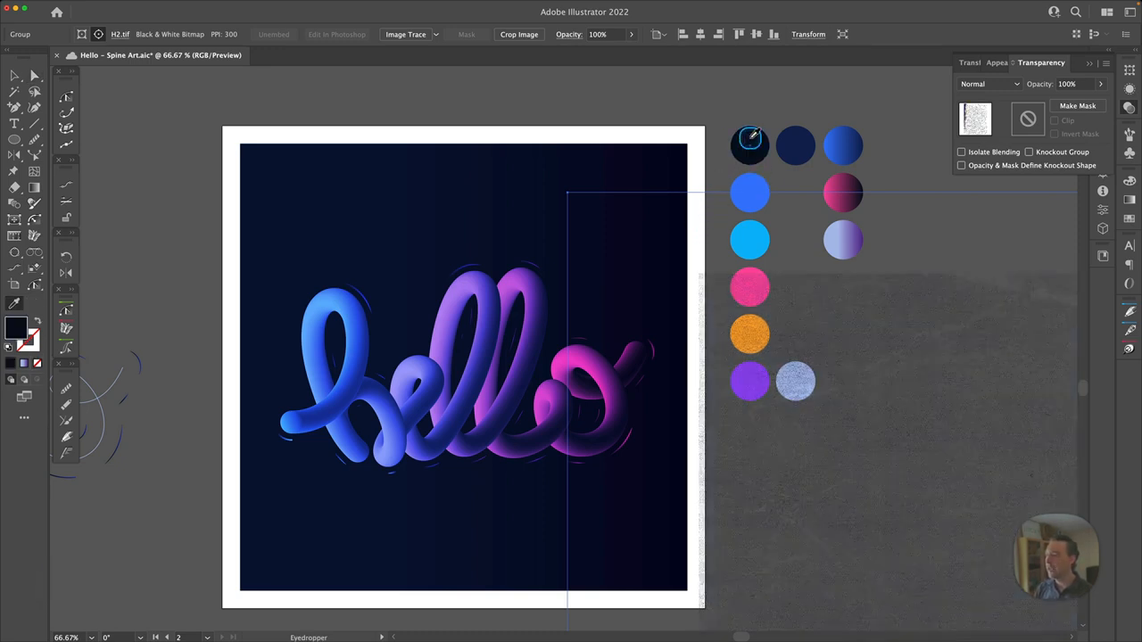
key("v")
left_click(134, 309)
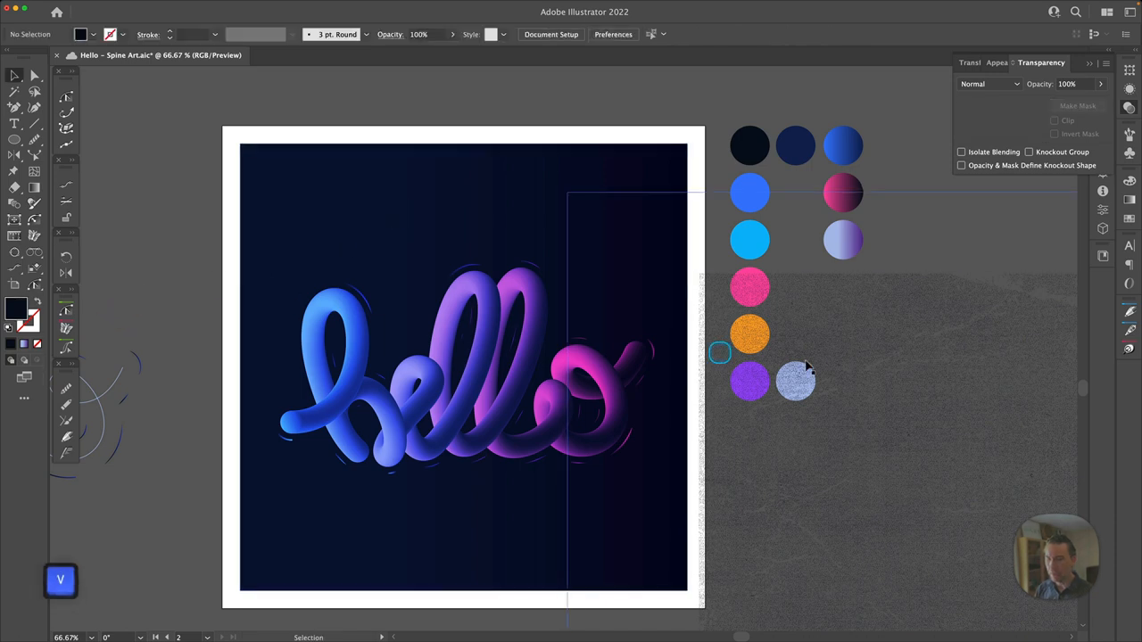
- Centre the clipped texture on the artboard and set its blend mode to Overlay
left_click(807, 367)
left_click(255, 33)
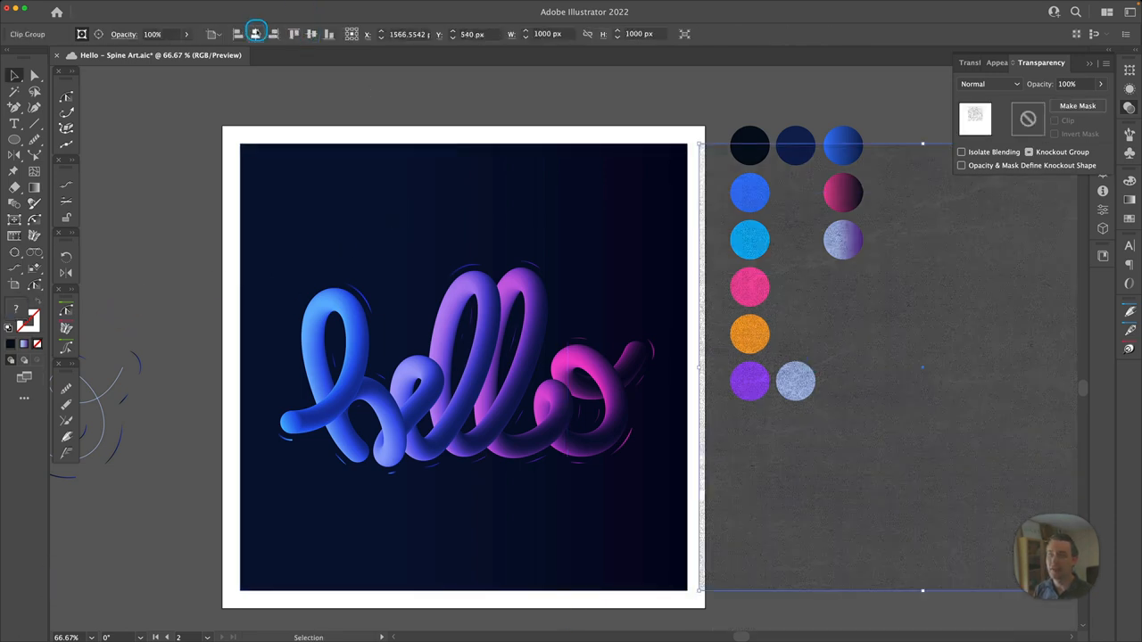
left_click(984, 85)
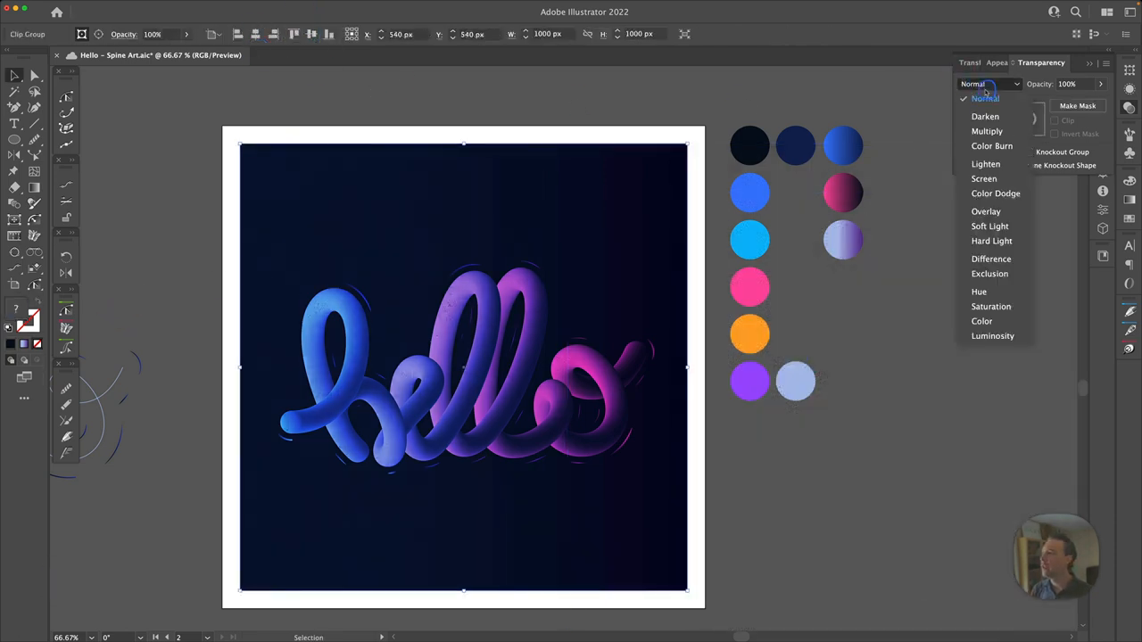
left_click(1004, 212)
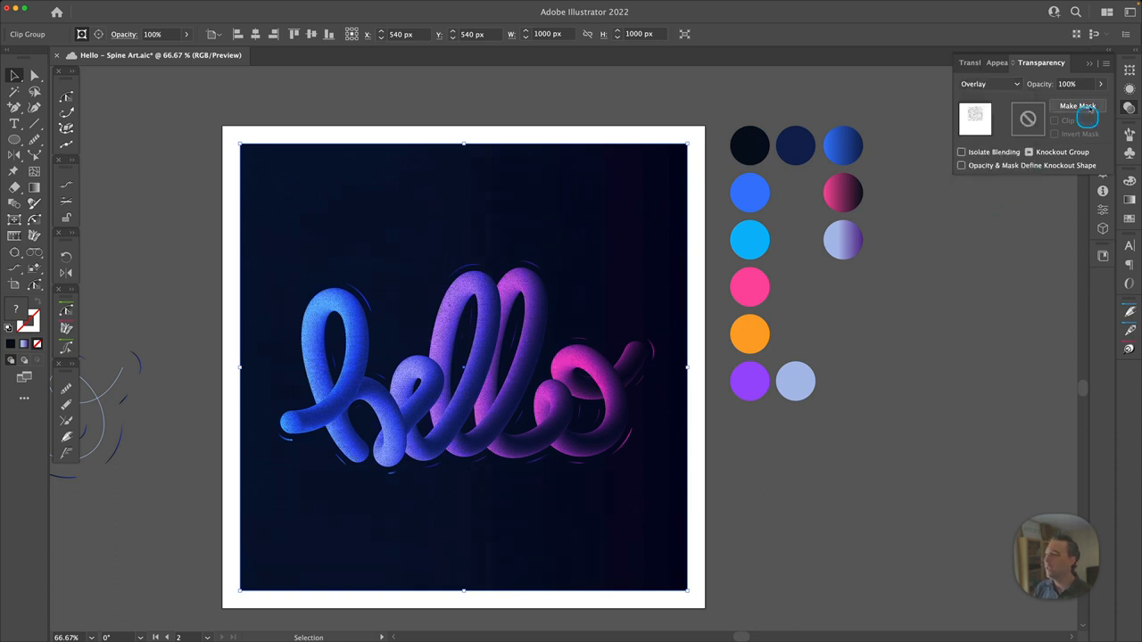
- Try 35% opacity on the Overlay texture, set it to 40% instead, and deselect it
left_click(1088, 84)
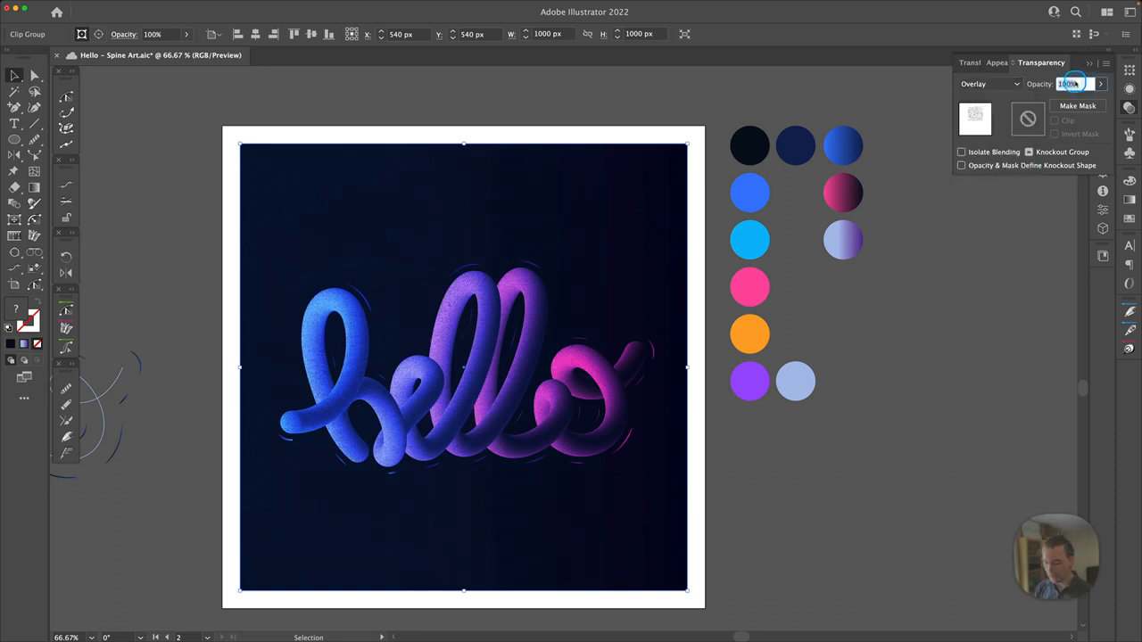
type("35")
key("Tab")
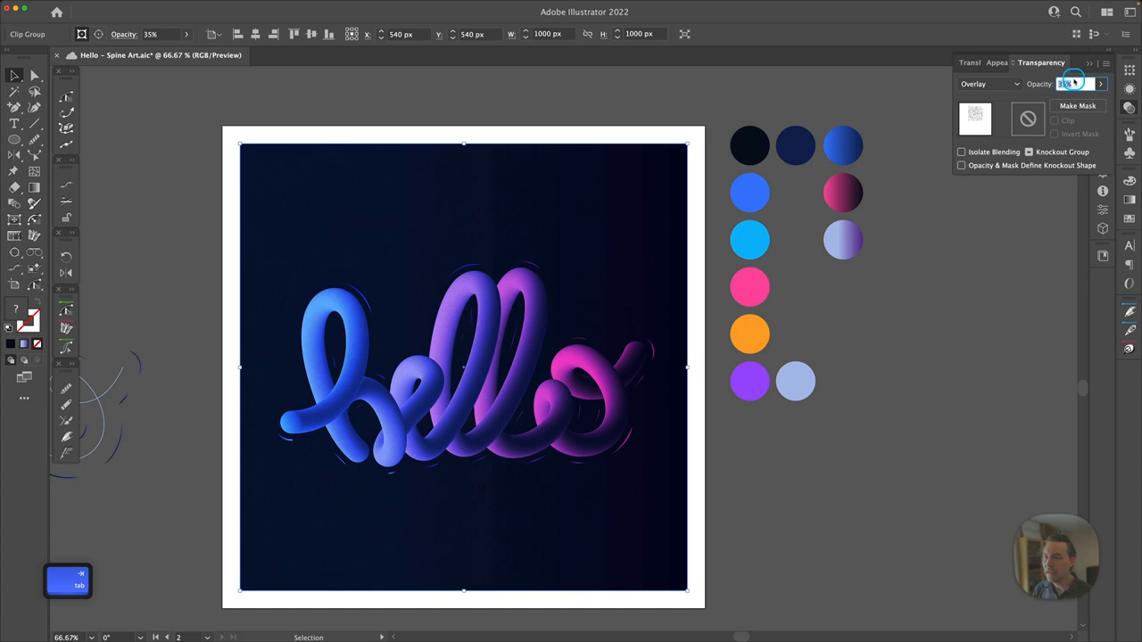
type("40")
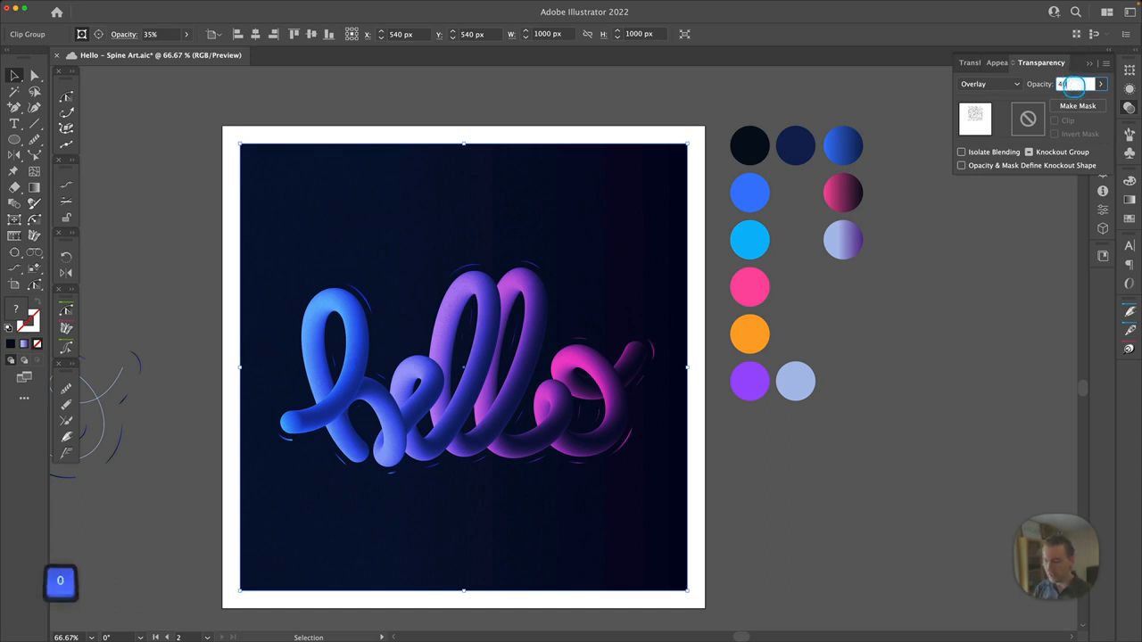
key("Tab")
left_click(942, 397)
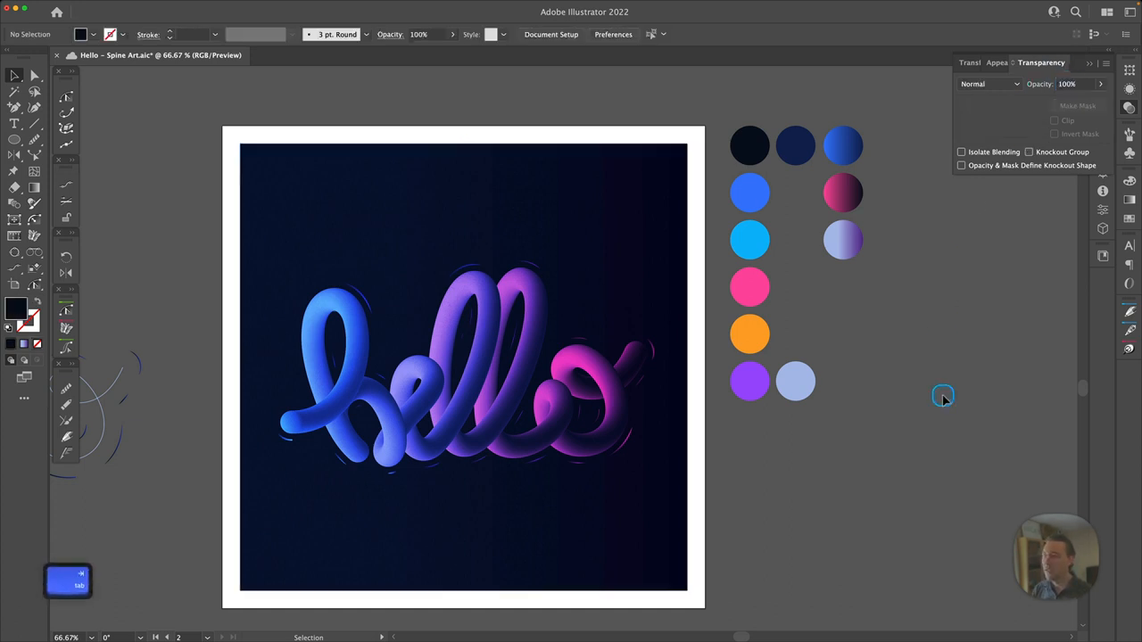
scroll(943, 397, "left", 2)
scroll(942, 397, "left", 1)
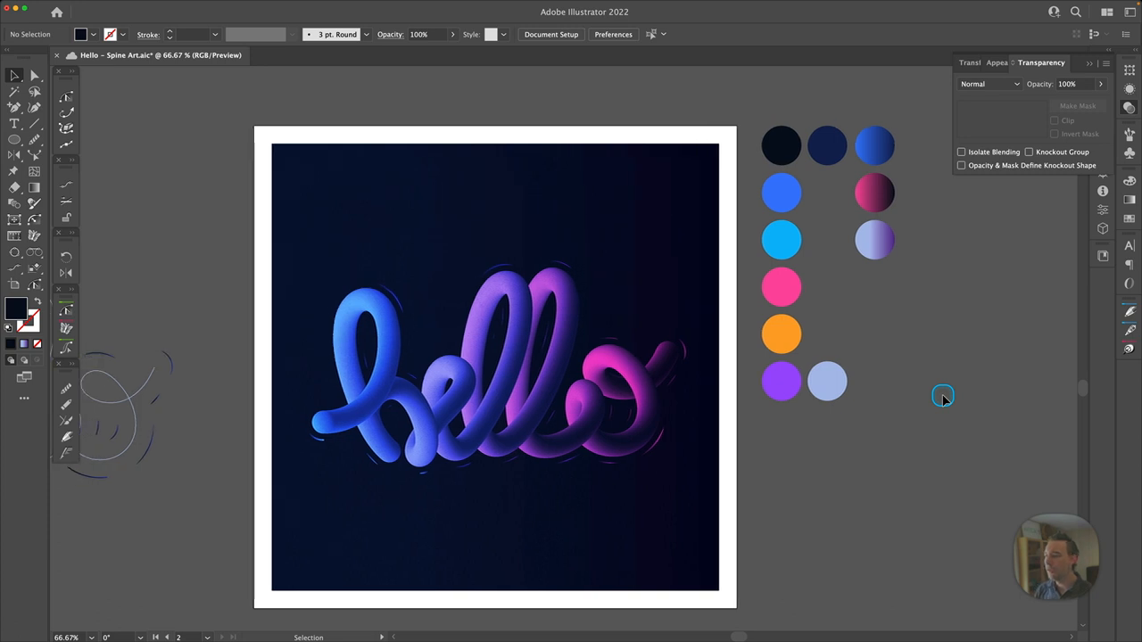